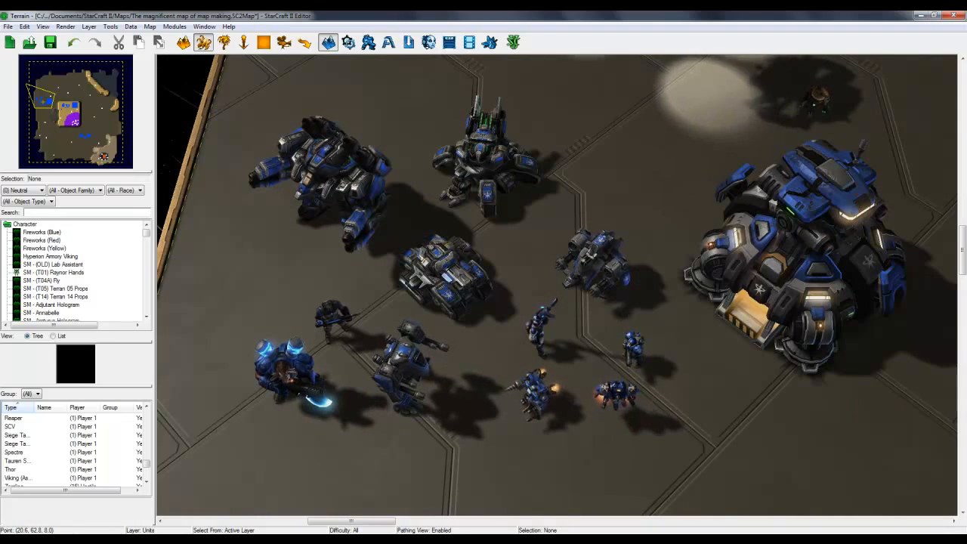
Inspect the Terran example units one by one, from the Thor and Siege Tank to the Goliath and Planetary Fortress
click(325, 189)
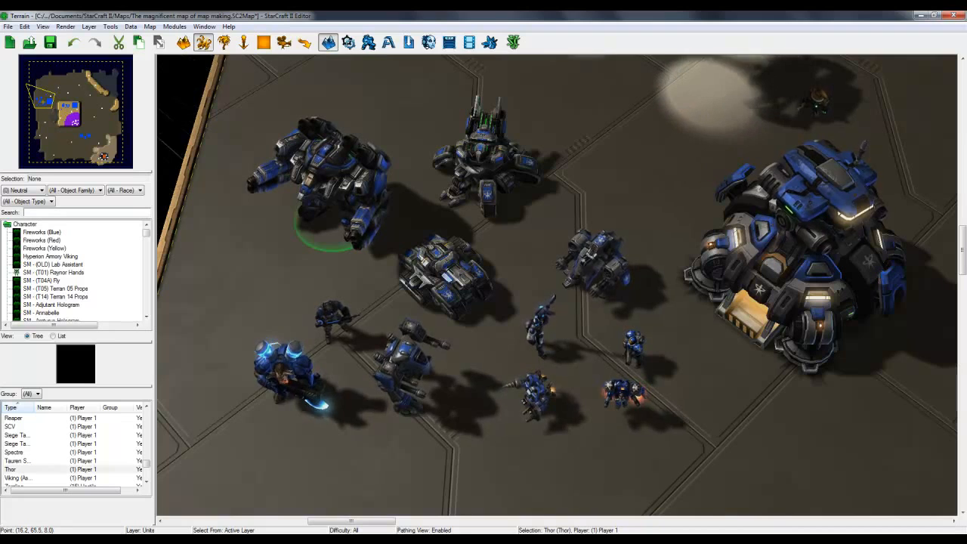
click(484, 170)
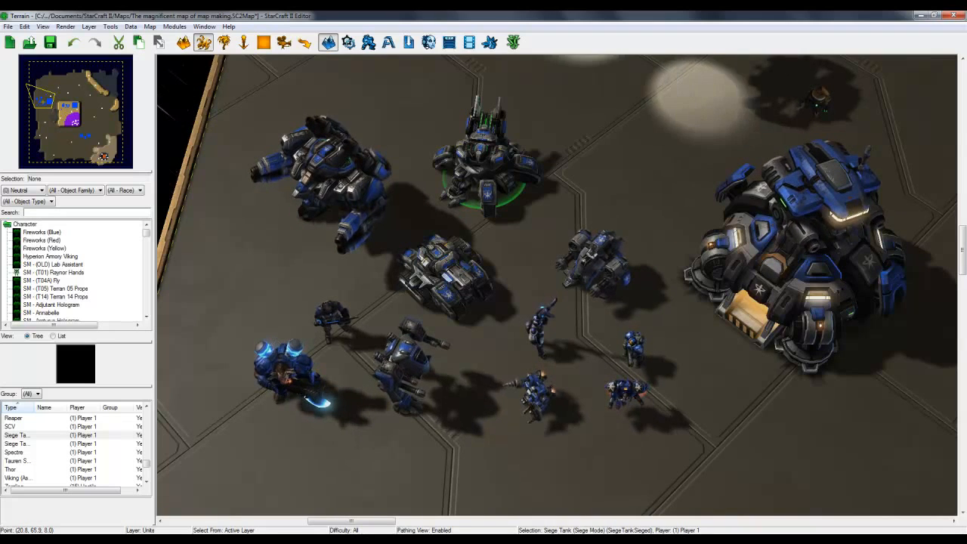
click(447, 277)
click(595, 260)
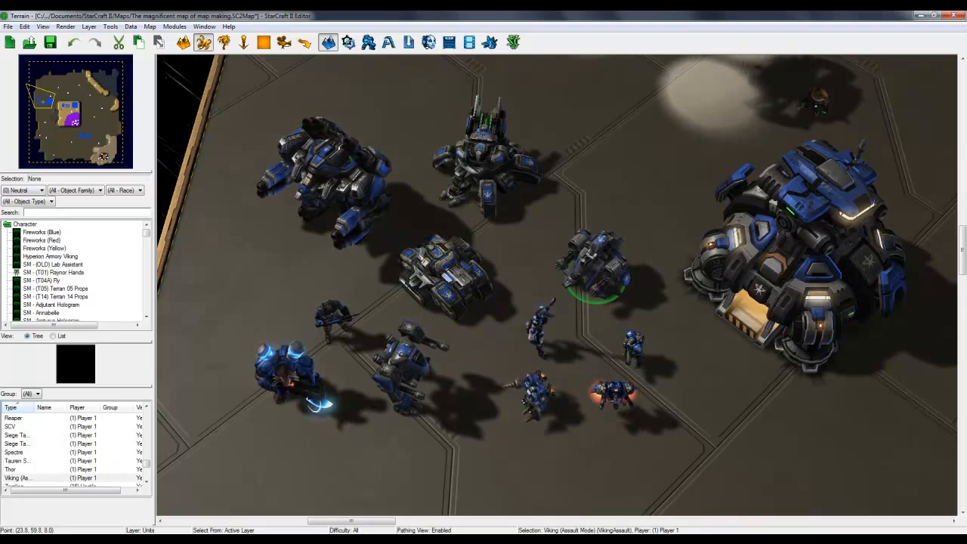
click(621, 393)
click(537, 394)
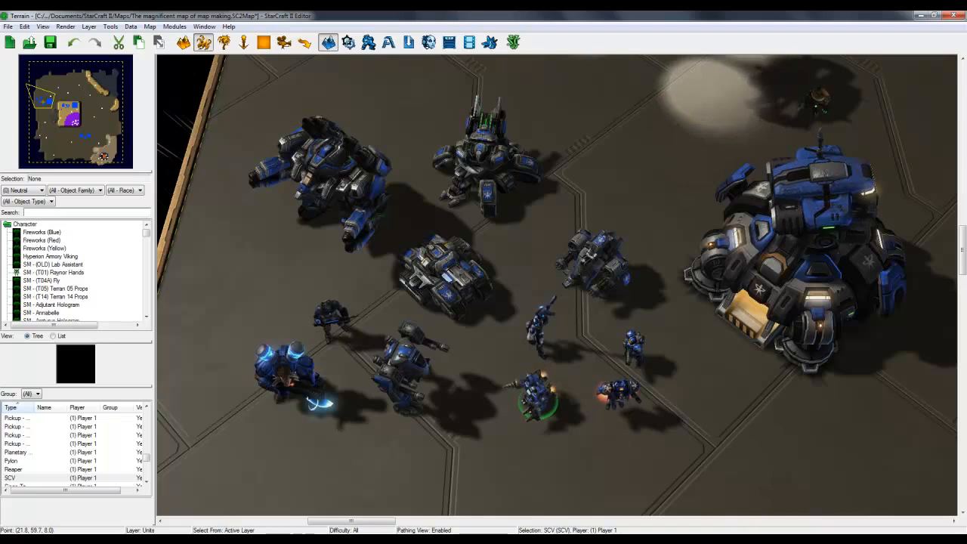
click(538, 332)
click(333, 321)
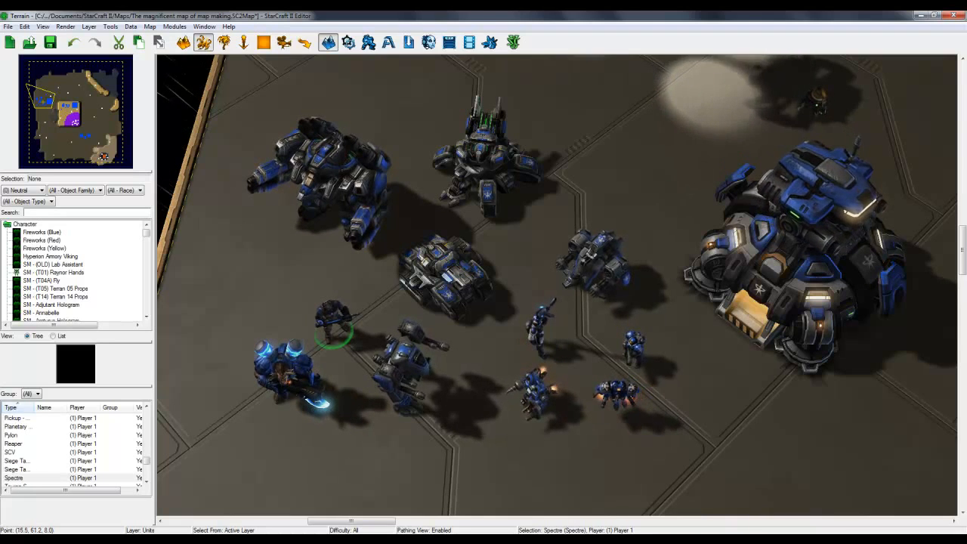
click(290, 378)
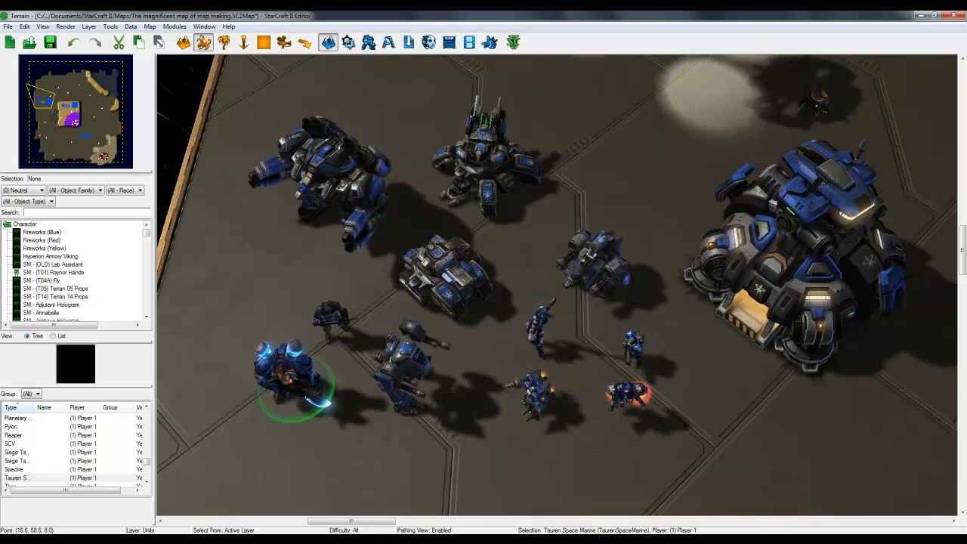
mouse_move(290, 380)
mouse_down()
mouse_move(277, 297)
mouse_move(277, 373)
mouse_up()
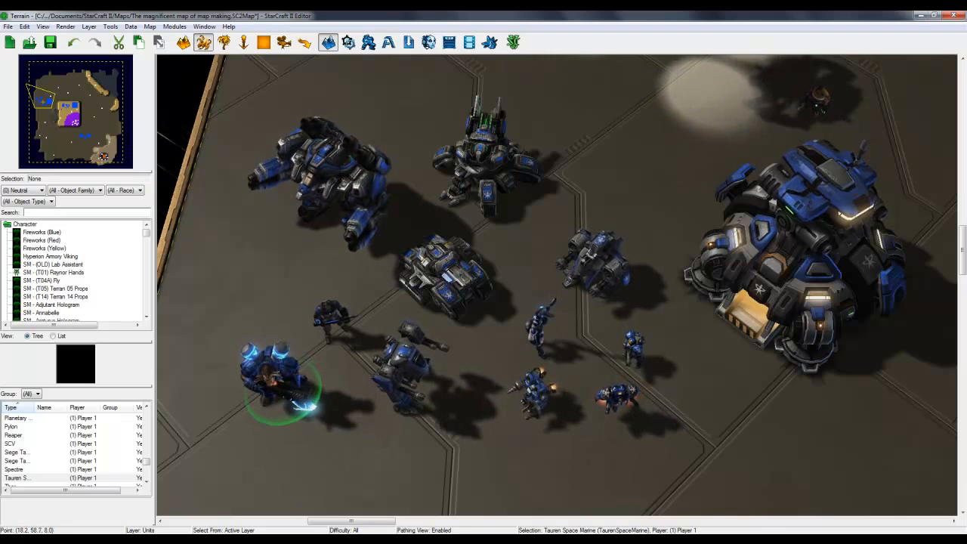
click(408, 370)
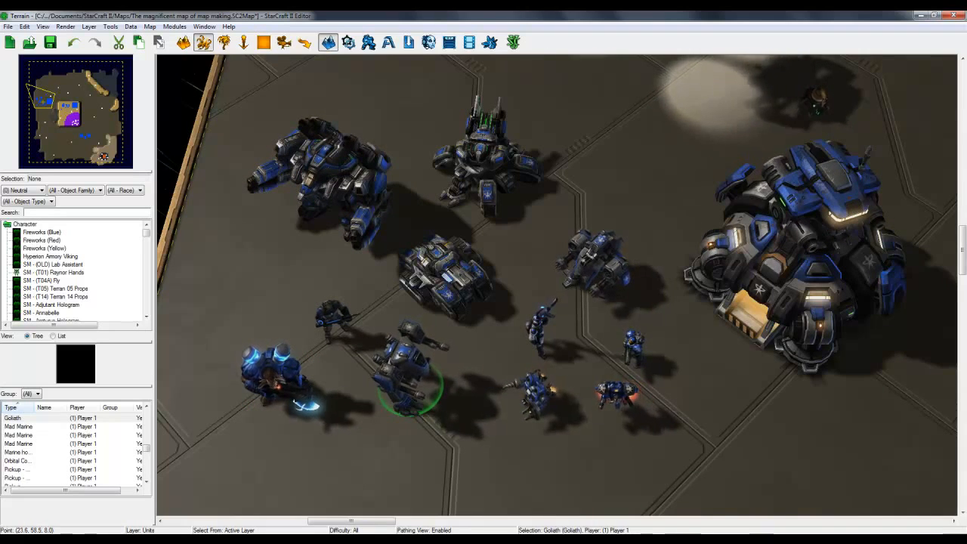
click(812, 234)
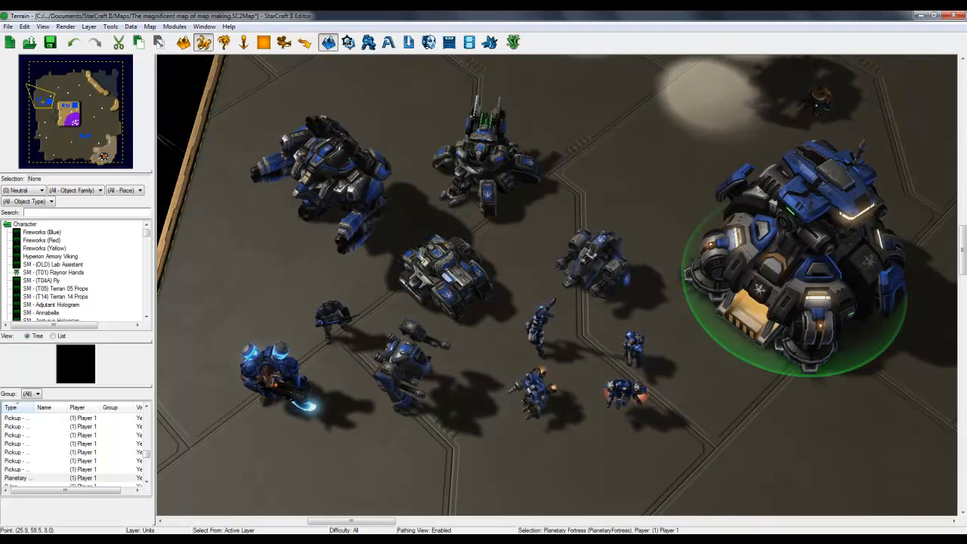
Delete all twelve Terran example units, including the Planetary Fortress, from the terrain near the map's western edge
drag(237, 110, 849, 458)
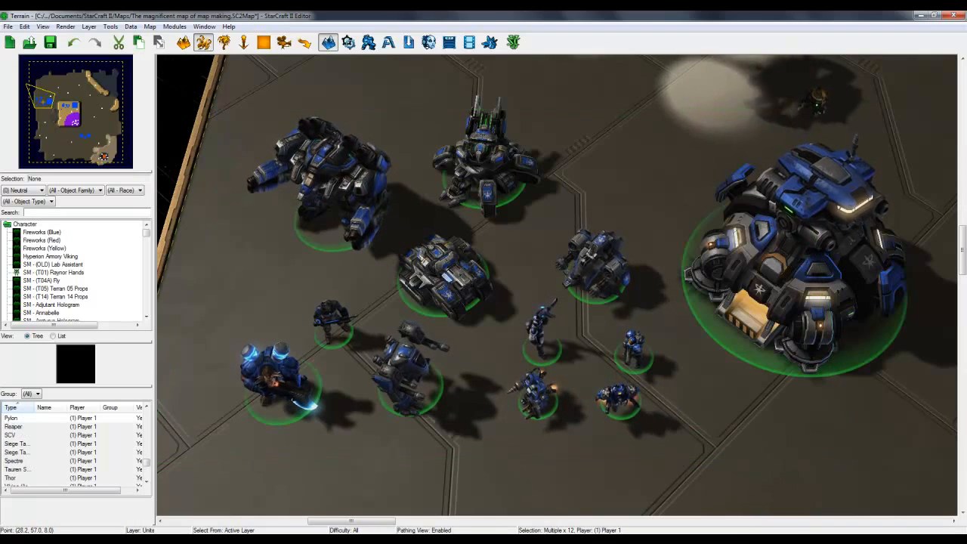
key(Delete)
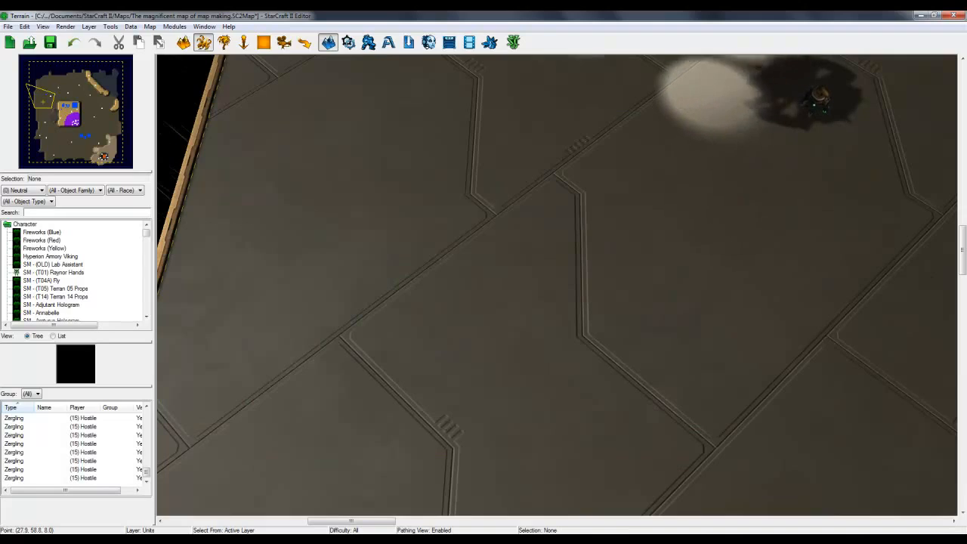
Examine the raised central platform and the Mad Marine units standing beside the Marine house
right_drag(868, 302, 407, 227)
right_drag(679, 302, 445, 147)
right_drag(555, 302, 540, 226)
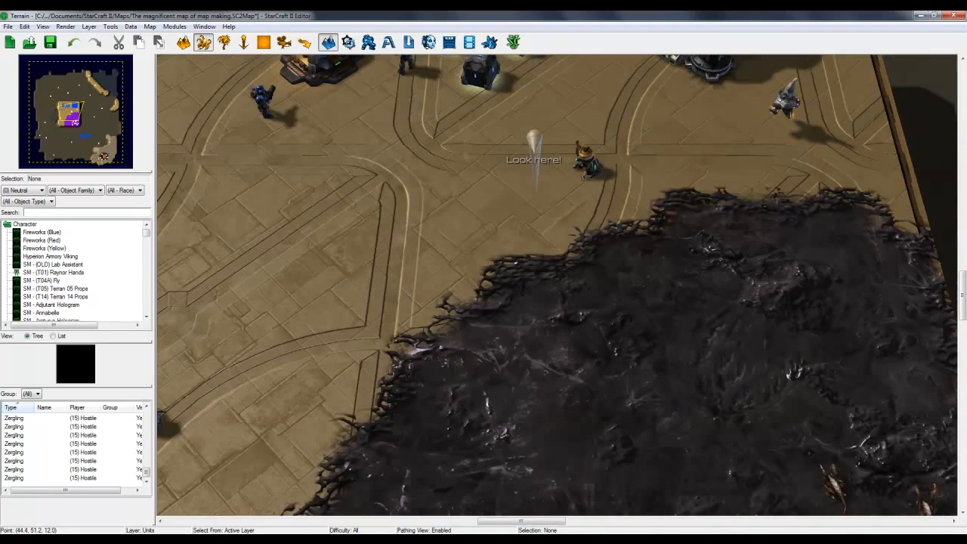
scroll(557, 285, down, 2)
right_drag(557, 285, 583, 425)
right_drag(489, 274, 506, 291)
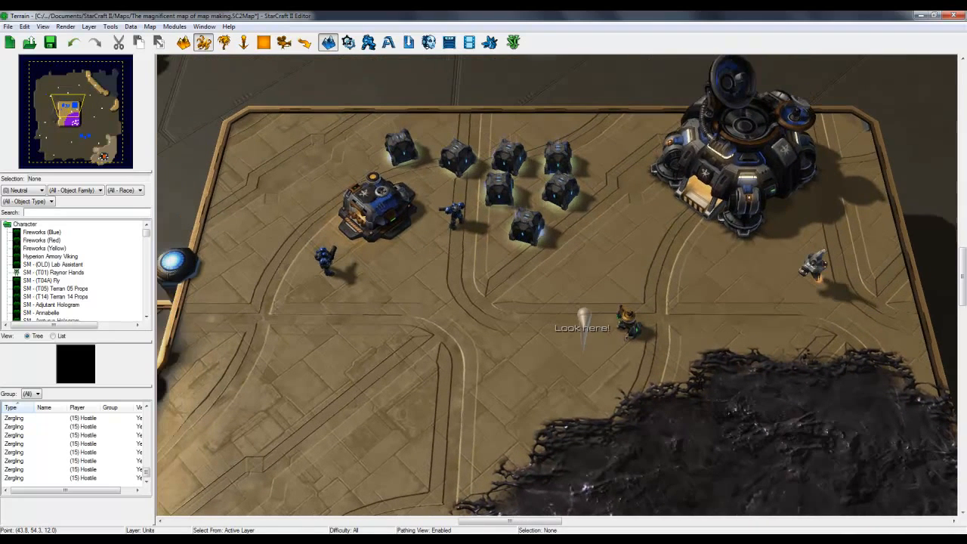
drag(428, 198, 468, 231)
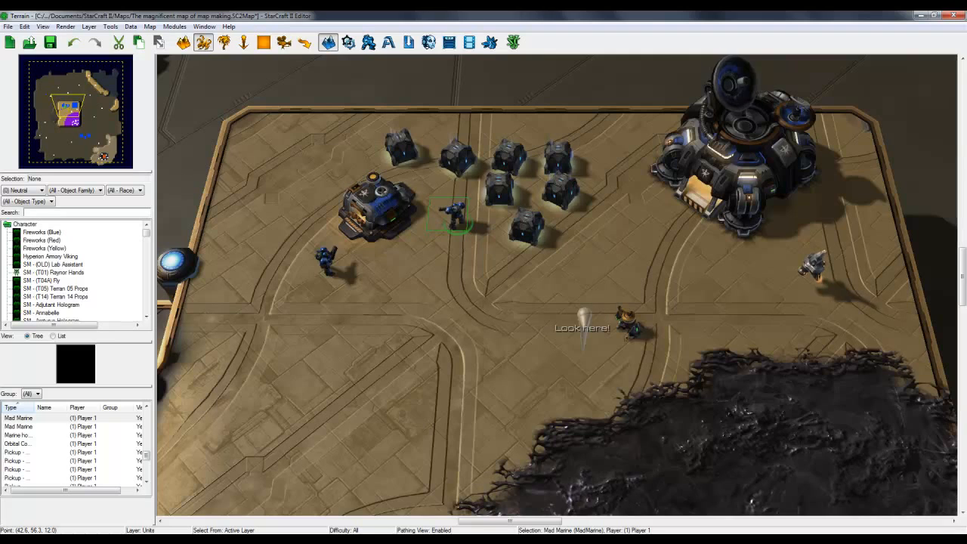
key(Escape)
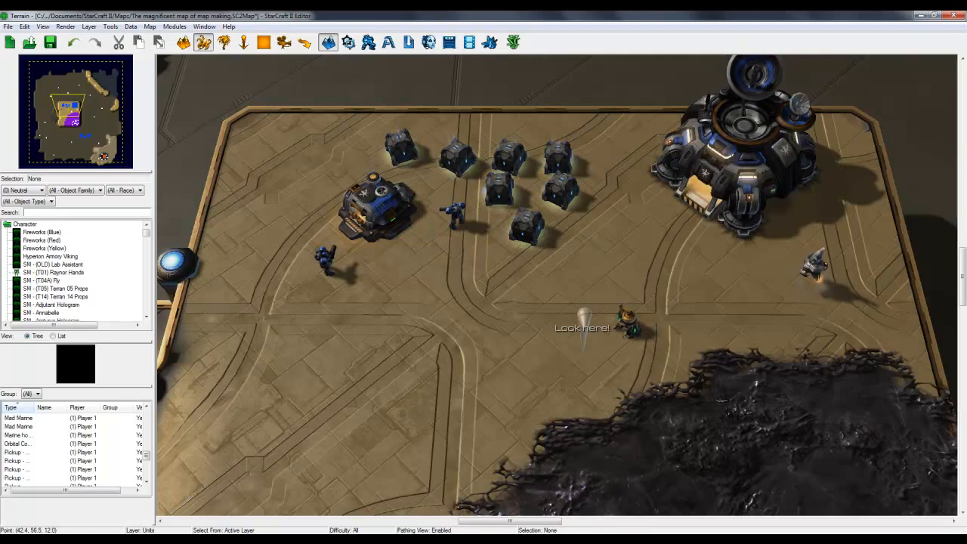
drag(235, 171, 457, 189)
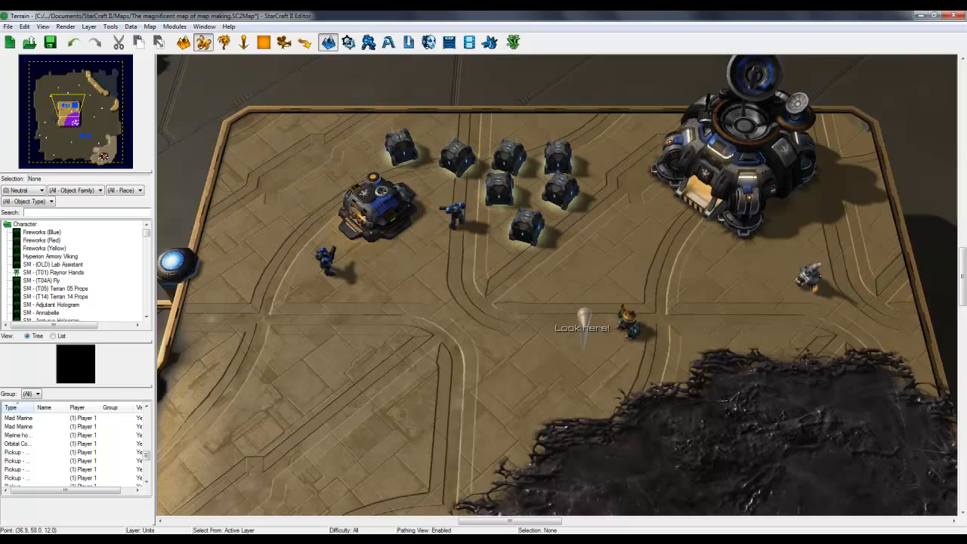
right_drag(457, 189, 522, 223)
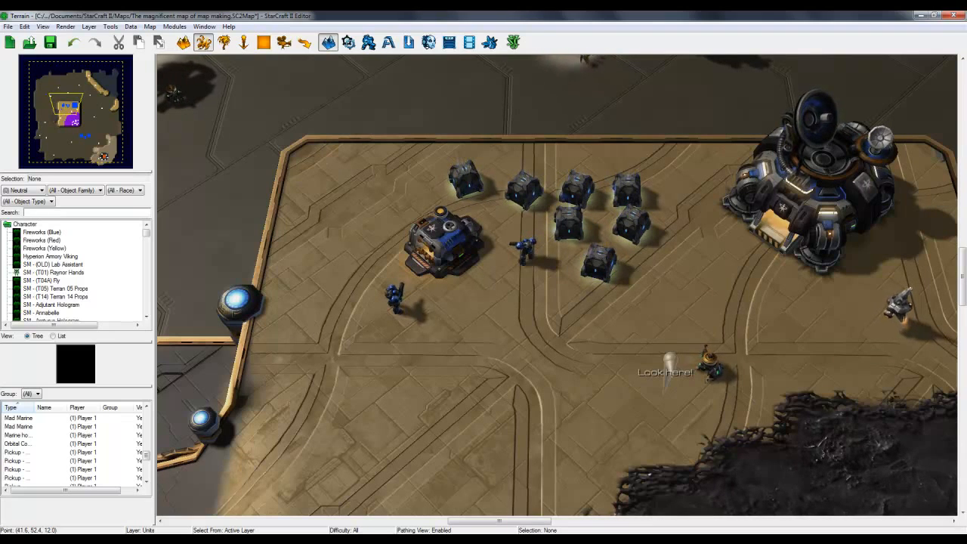
right_drag(635, 257, 555, 176)
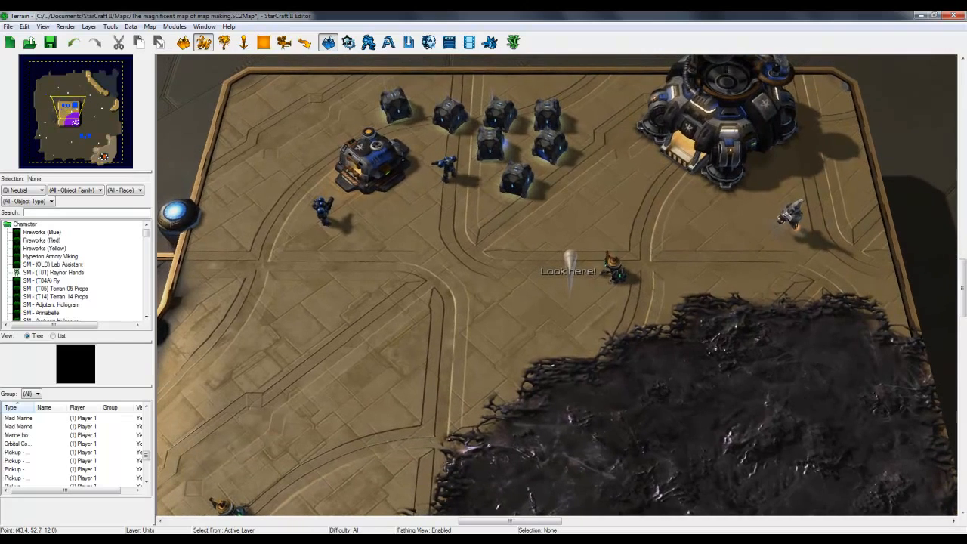
Start a new weapon in the Data Editor, name it "Mad cannon" and generate its suggested ID
click(368, 43)
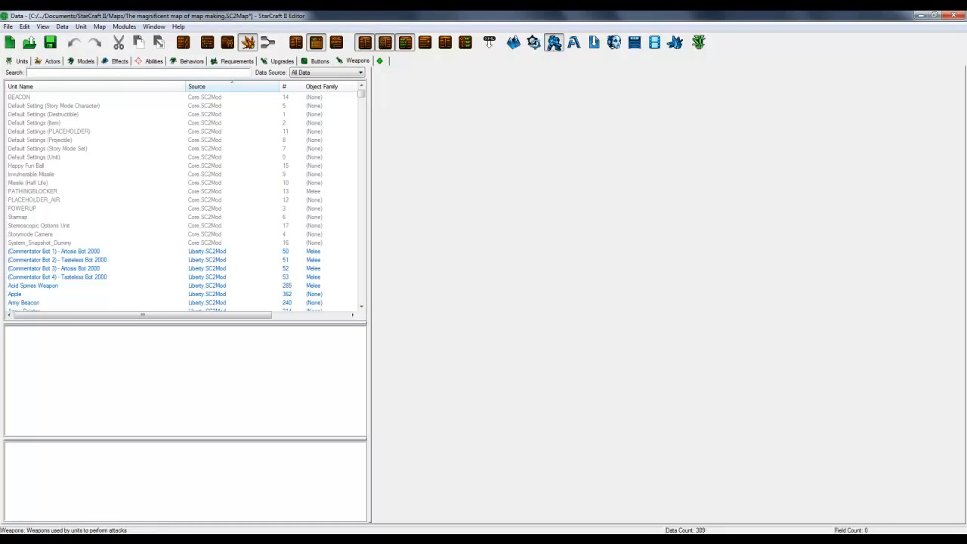
click(355, 60)
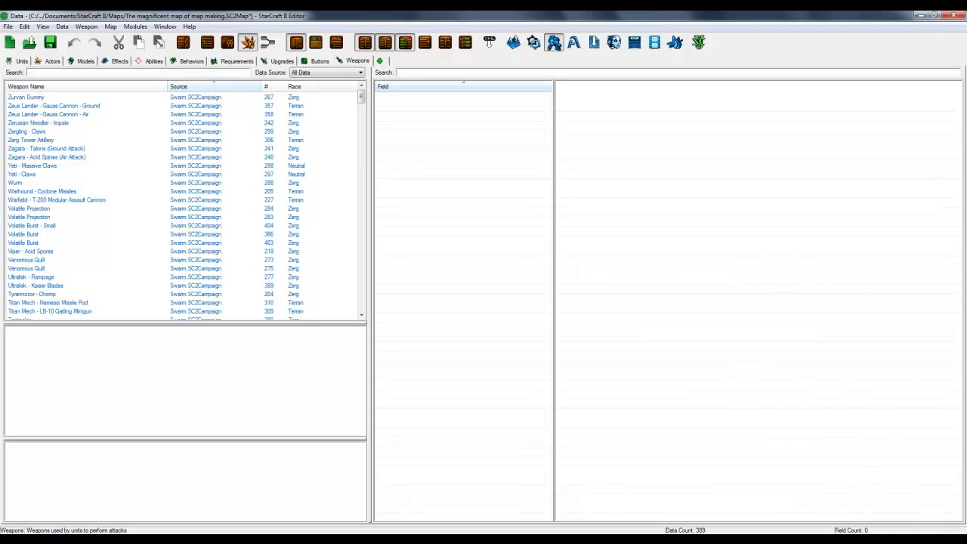
right_click(151, 148)
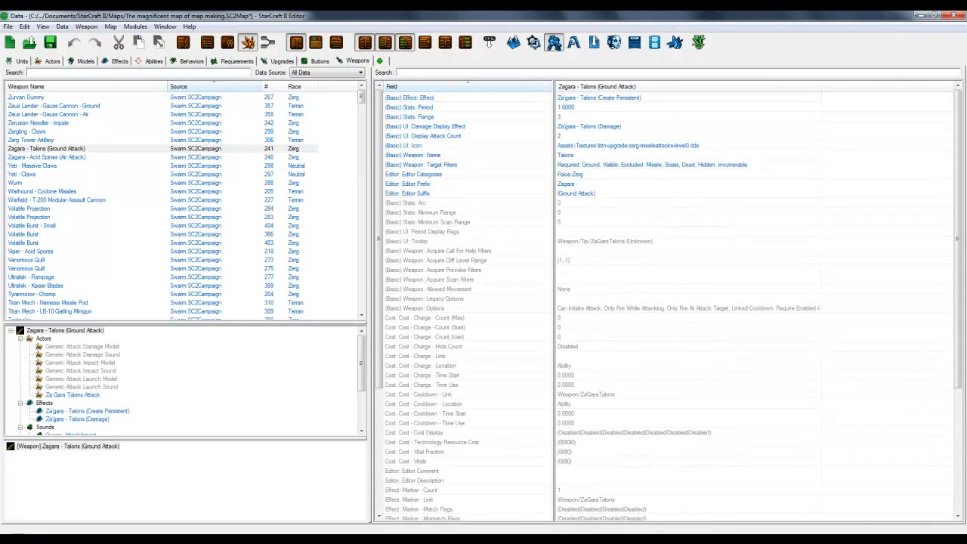
click(220, 156)
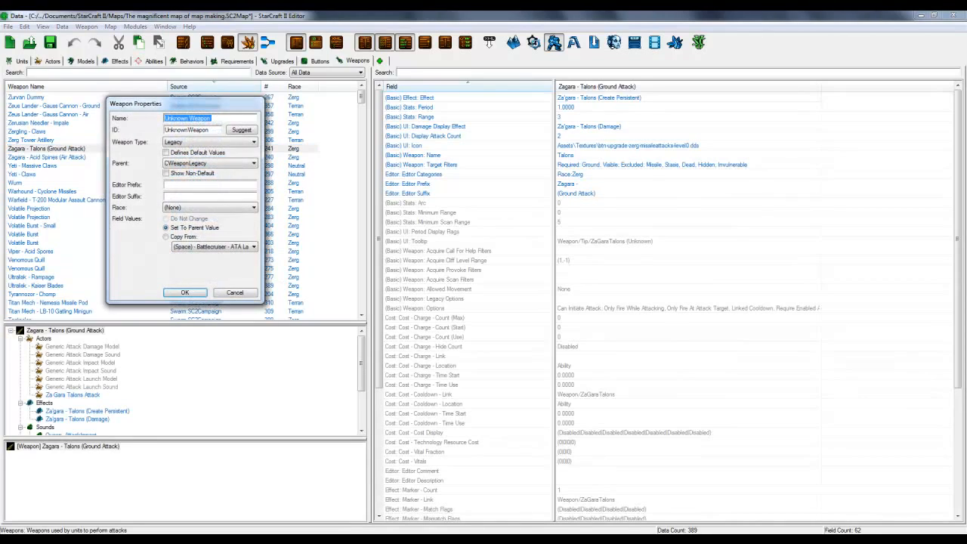
text(Mad cannon)
click(242, 130)
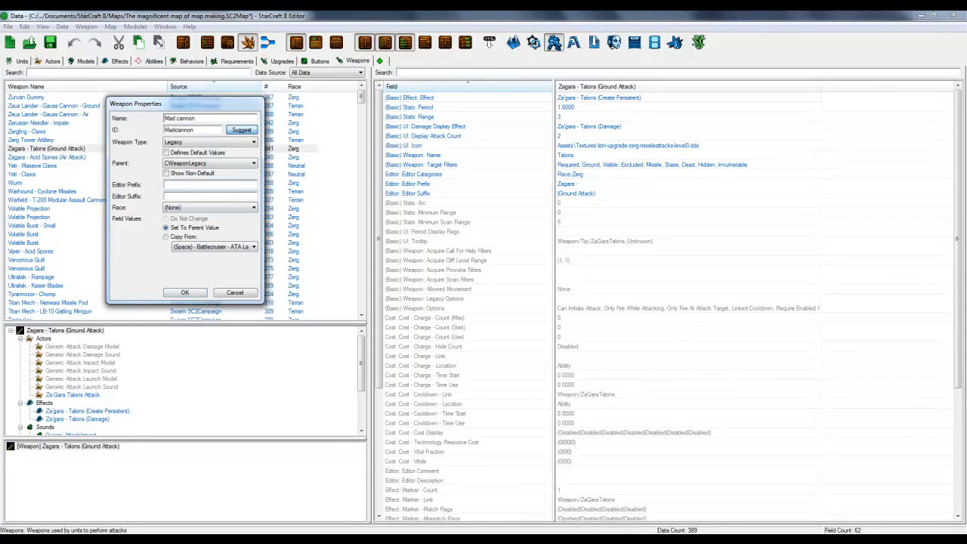
Copy the Mad cannon's field values from Marine - C-14 Gauss Rifle and create the weapon
click(166, 237)
click(215, 247)
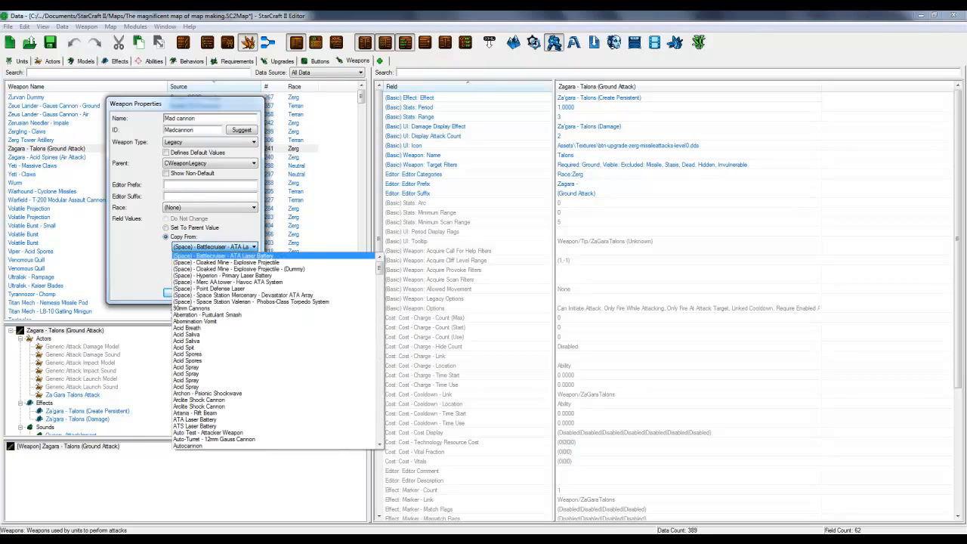
key(m)
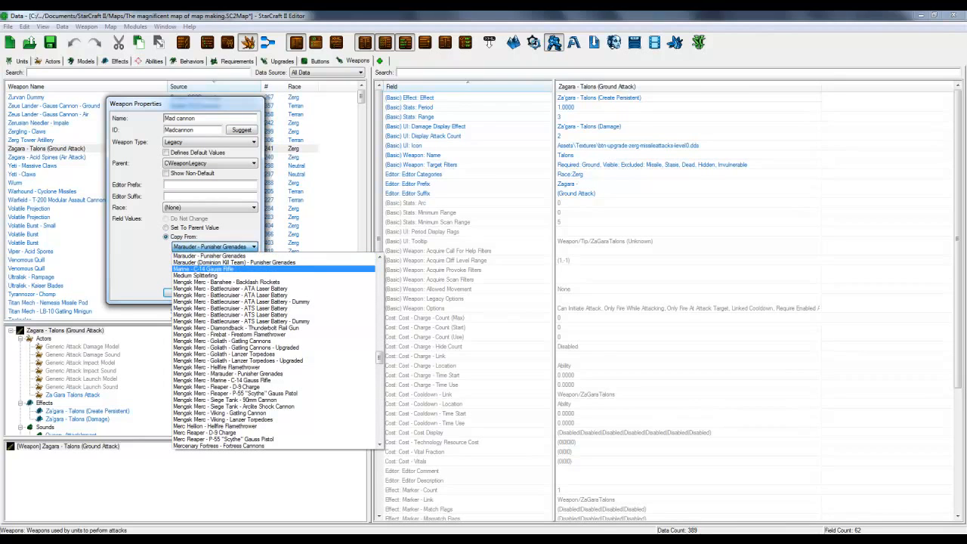
click(202, 269)
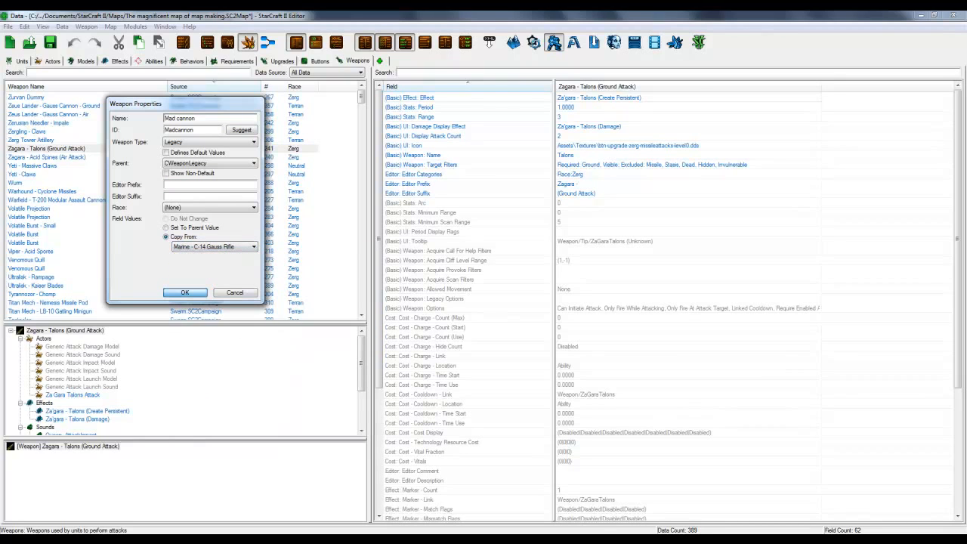
key(Return)
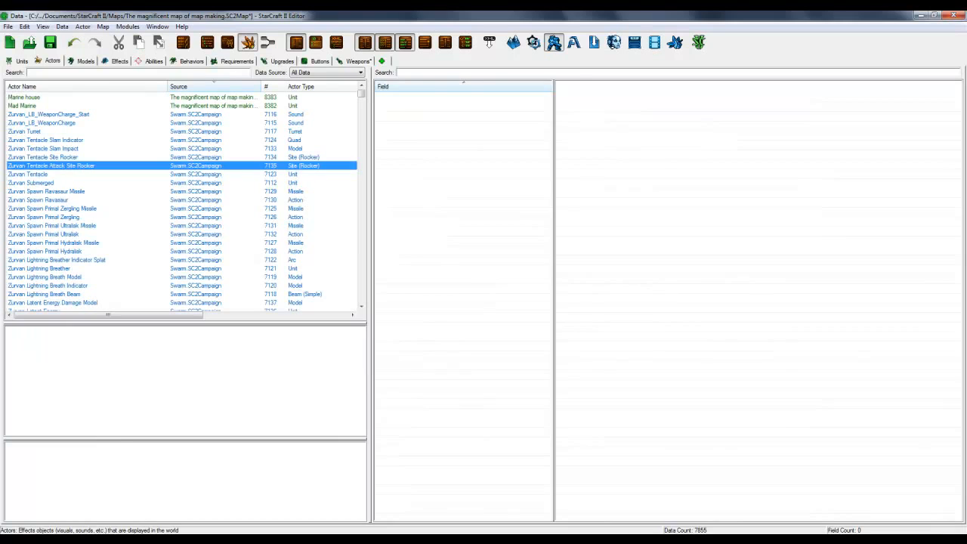
Start a new Action-type actor, name it "Mad cannon actor" and generate its suggested ID
right_click(128, 166)
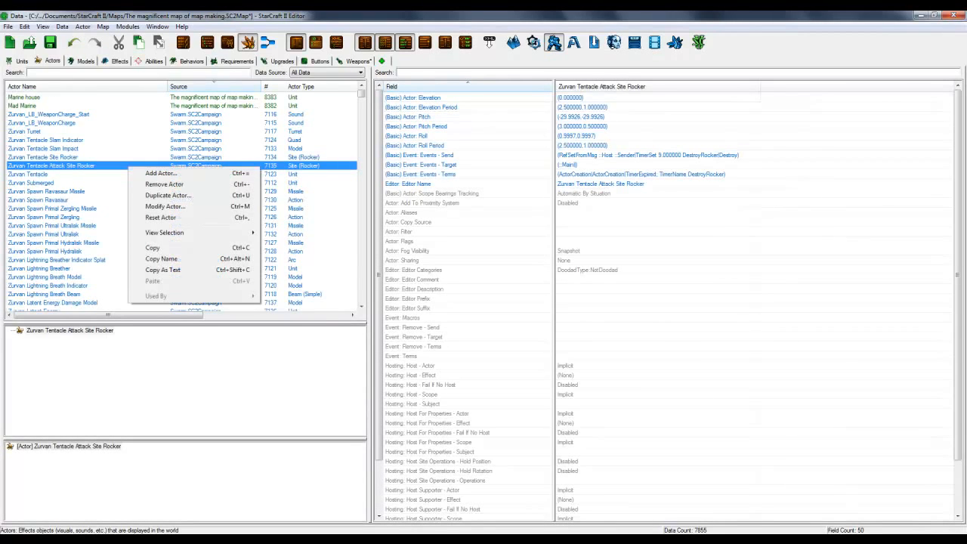
click(161, 173)
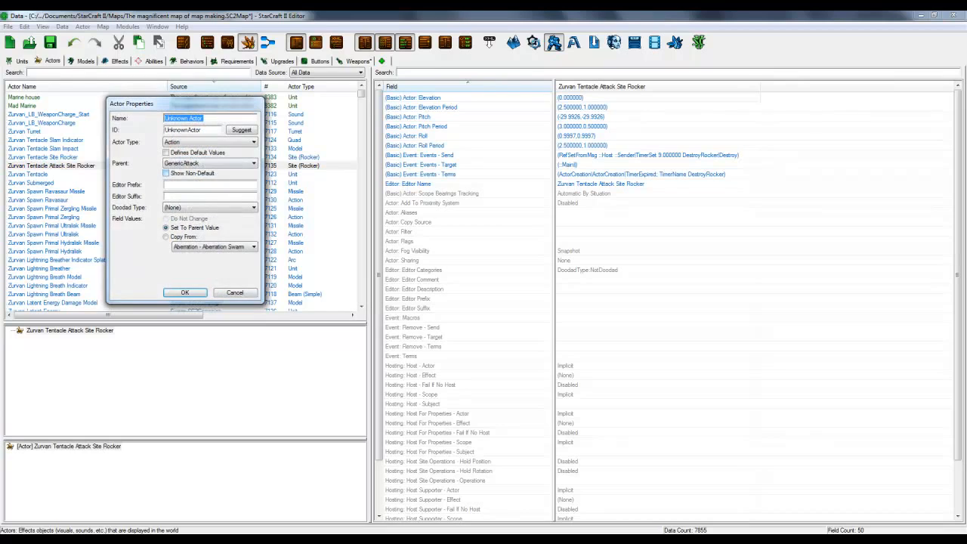
click(253, 142)
click(253, 142)
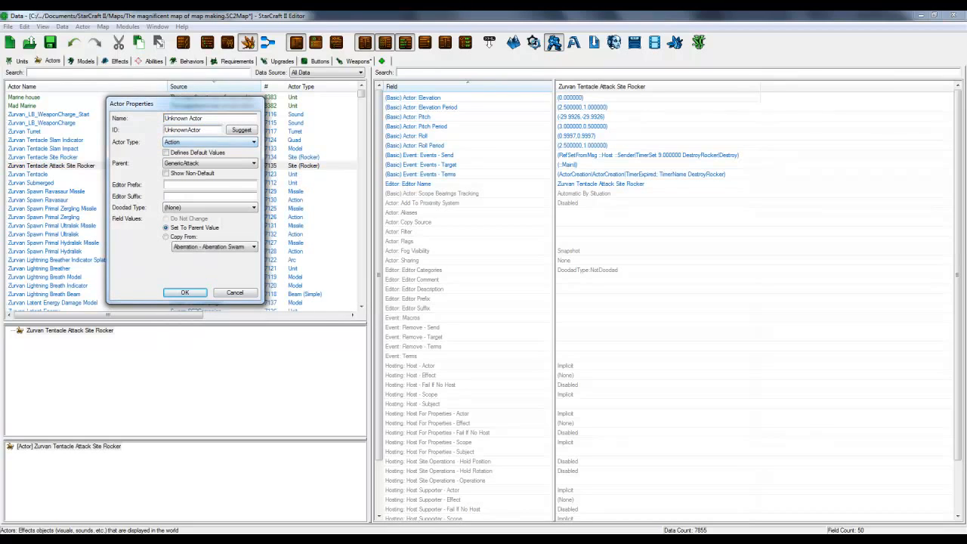
drag(205, 119, 163, 119)
text(Mad ca)
click(242, 129)
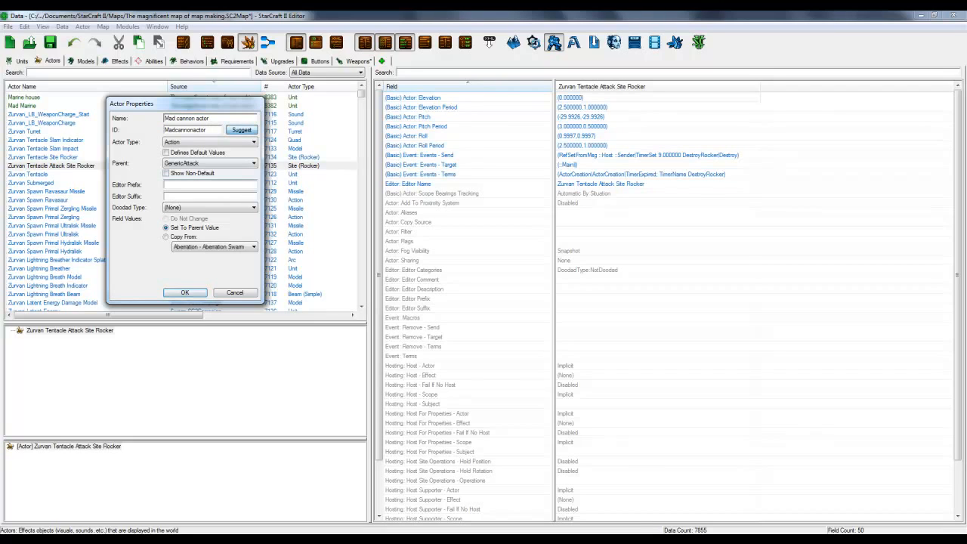
click(253, 247)
key(m)
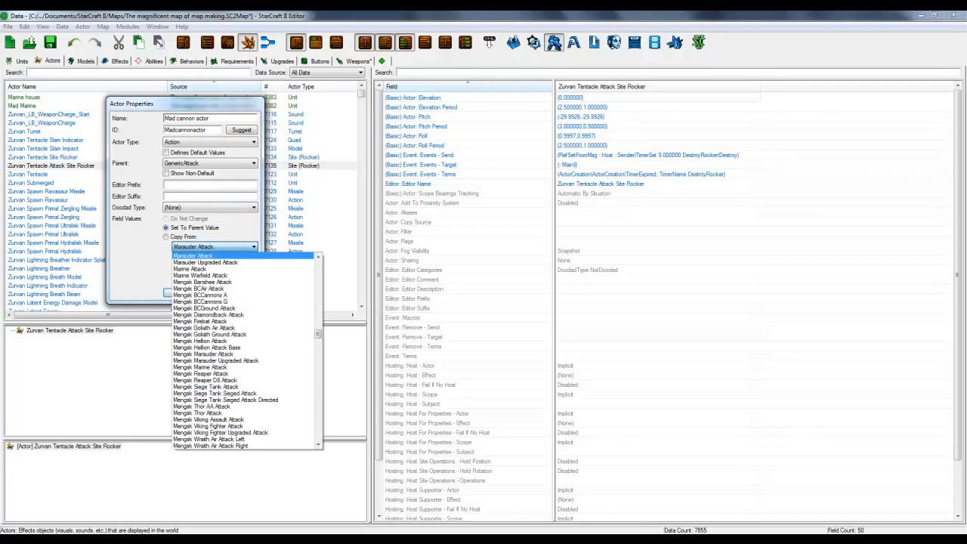
click(251, 142)
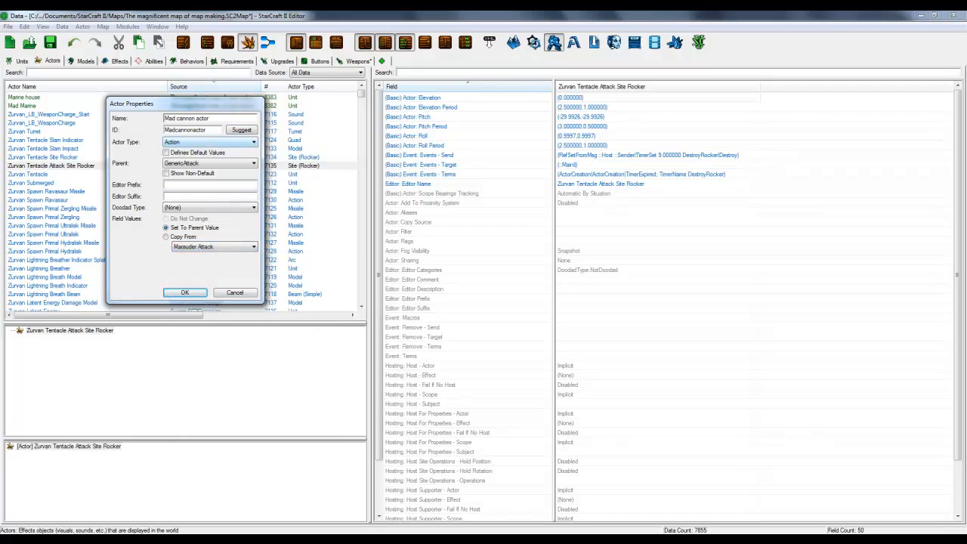
click(251, 142)
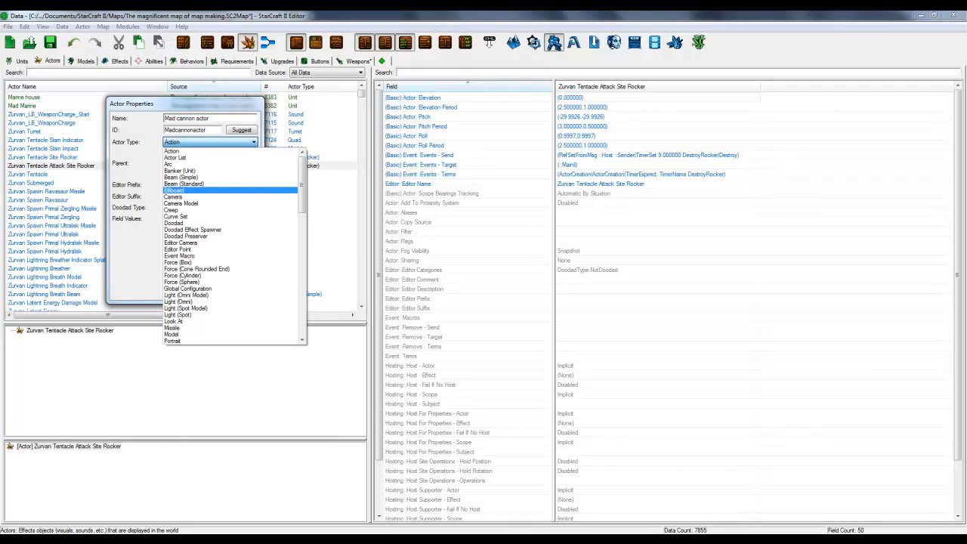
key(d)
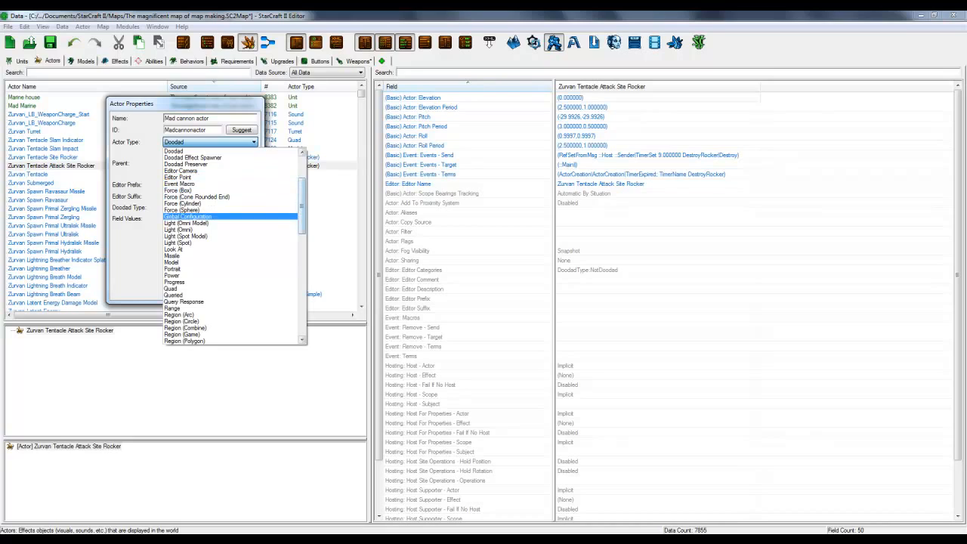
scroll(226, 283, up, 4)
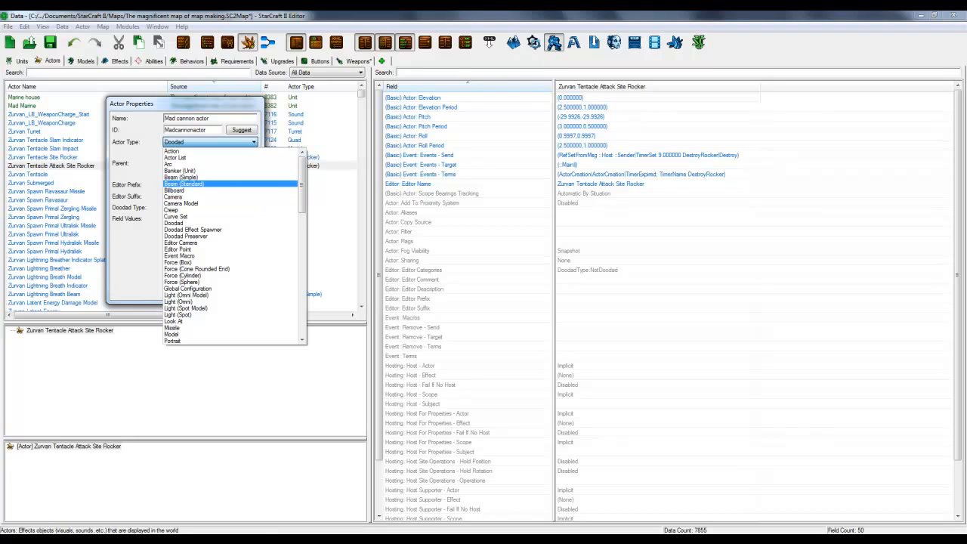
double_click(253, 142)
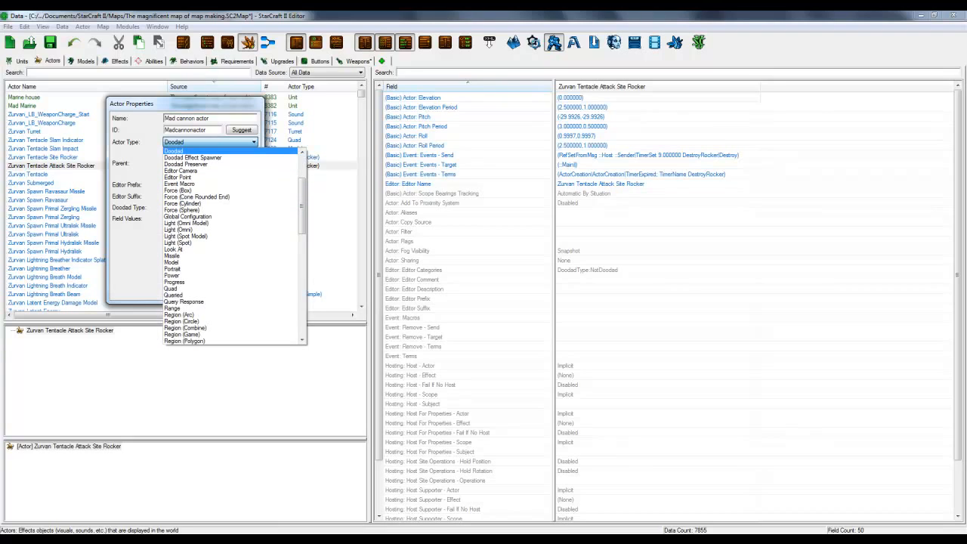
key(d)
key(d)
key(d)
key(d)
key(d)
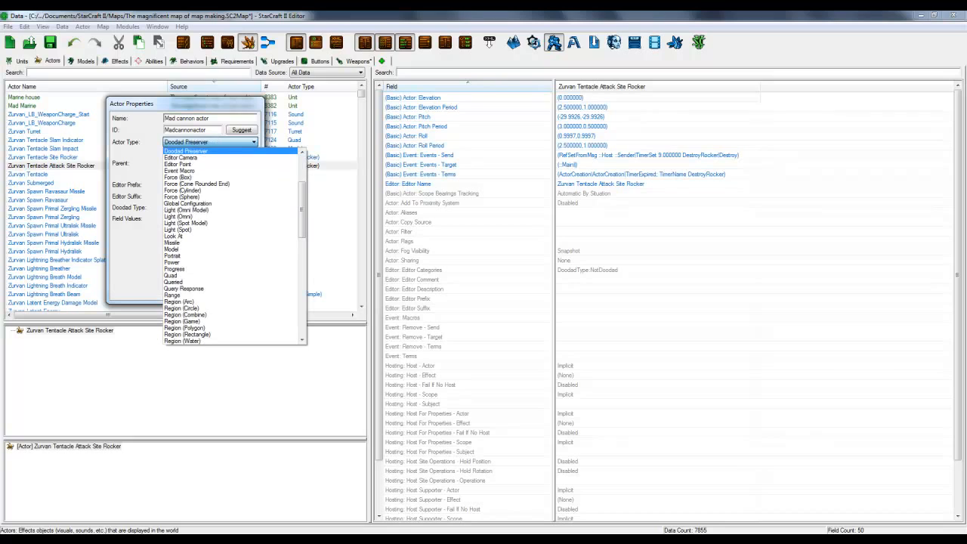
key(d)
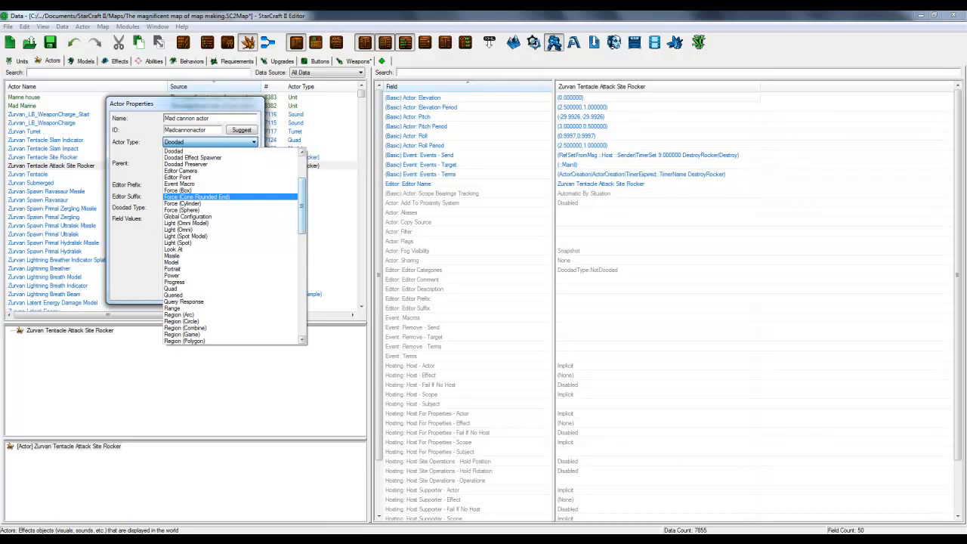
scroll(227, 242, down, 6)
scroll(227, 242, down, 5)
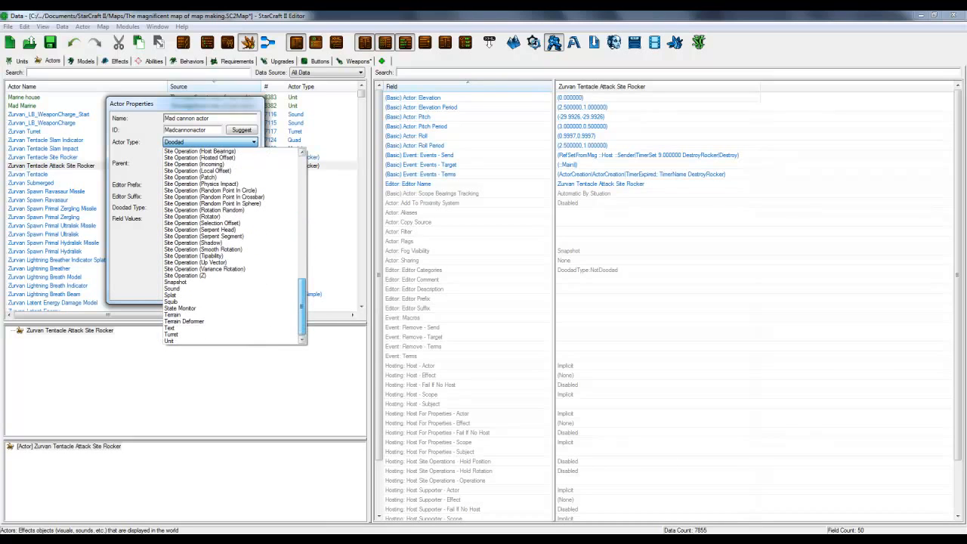
key(Escape)
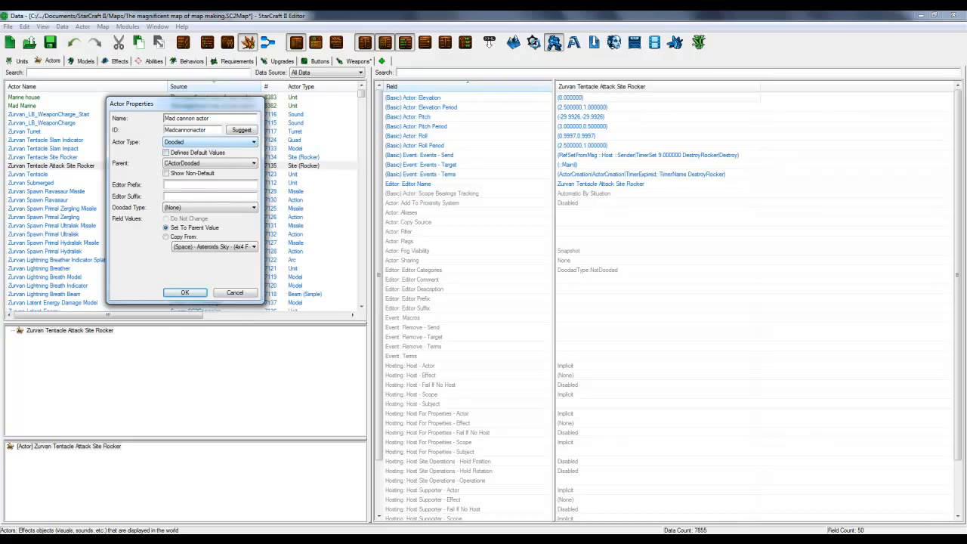
click(249, 141)
drag(302, 198, 302, 178)
text(mode)
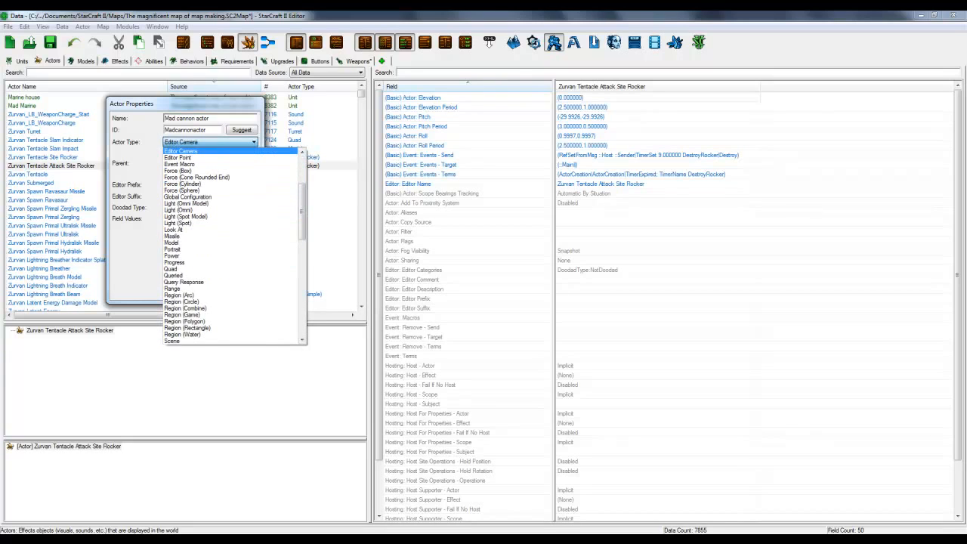
key(e)
key(e)
key(e)
key(Escape)
key(Escape)
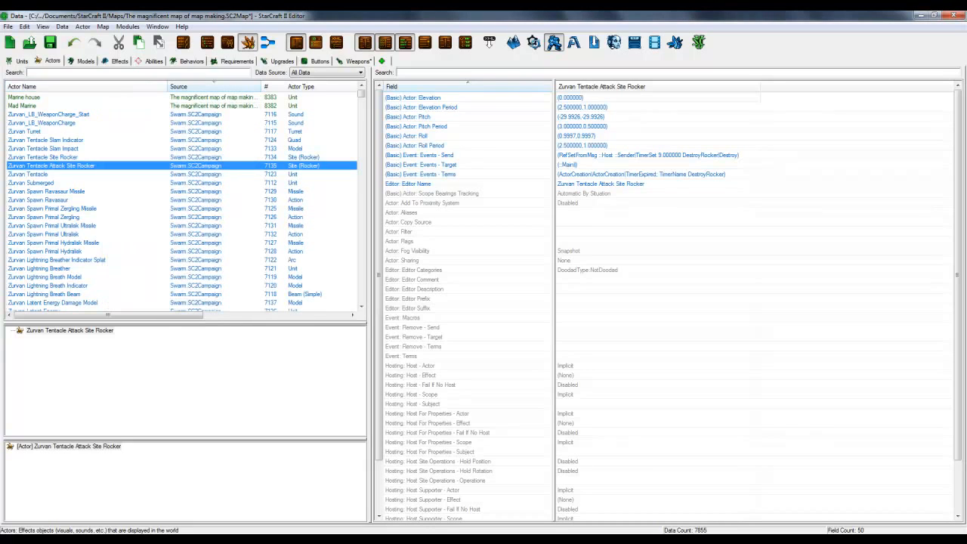
Search the actors for "marin", inspect the Marine Attack actor, and clear the search
click(83, 73)
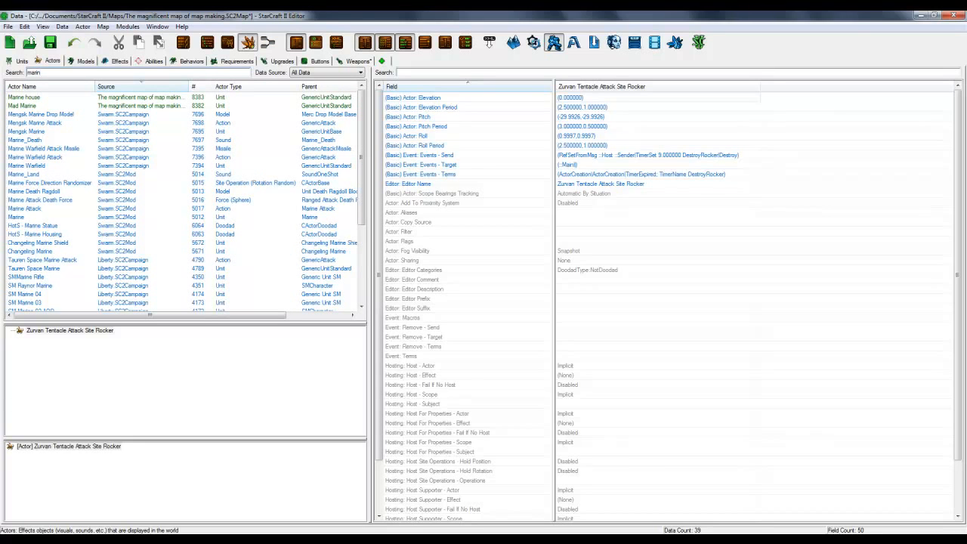
click(25, 208)
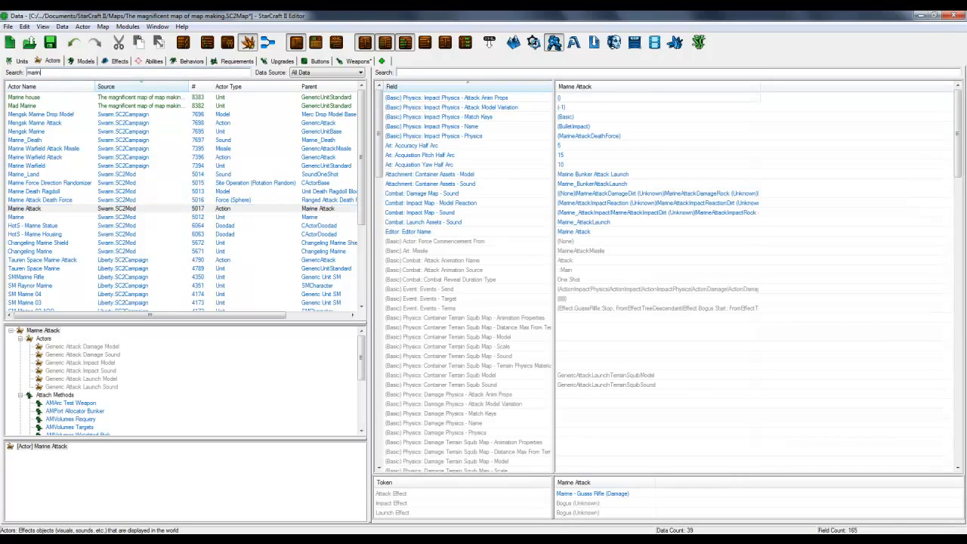
double_click(35, 73)
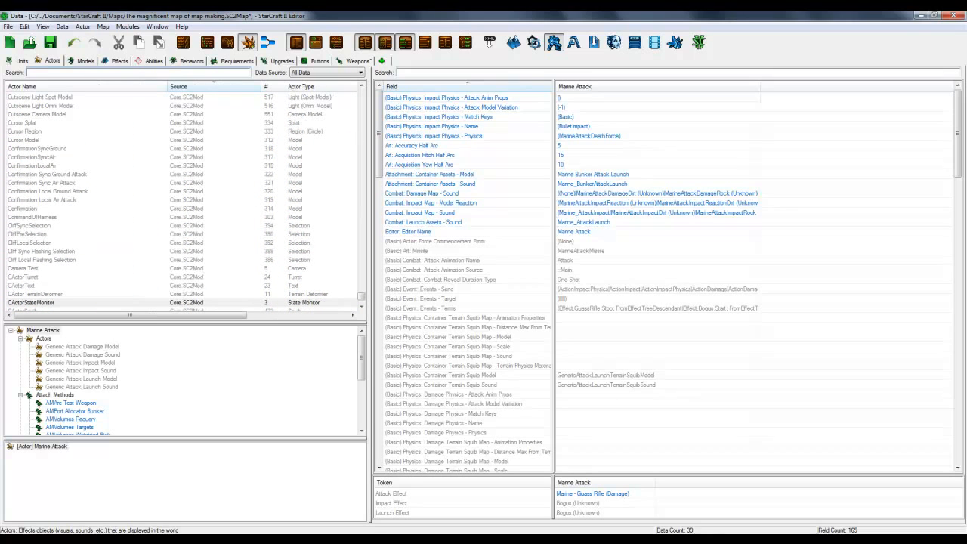
Start a new Action-type actor, name it "Mad cannon" and generate its suggested ID
click(121, 140)
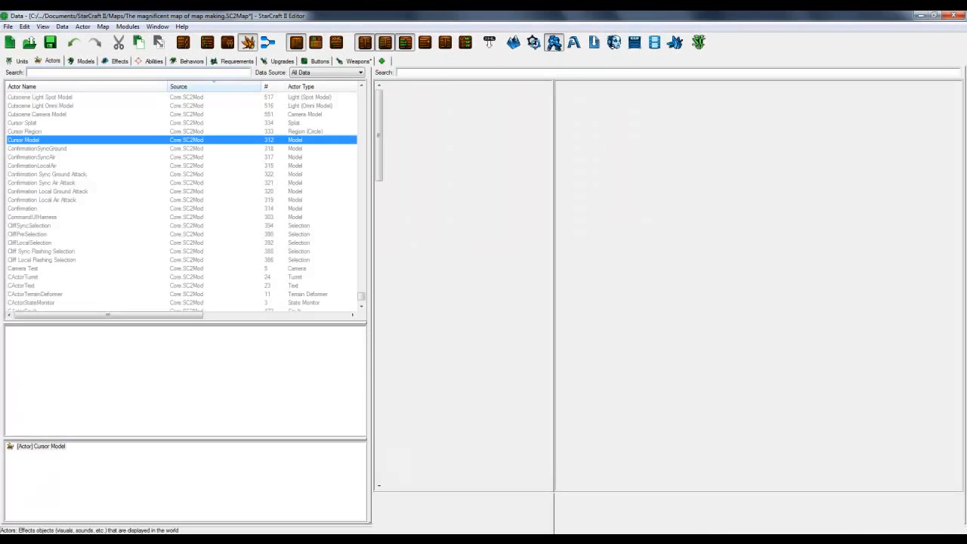
right_click(121, 142)
click(154, 149)
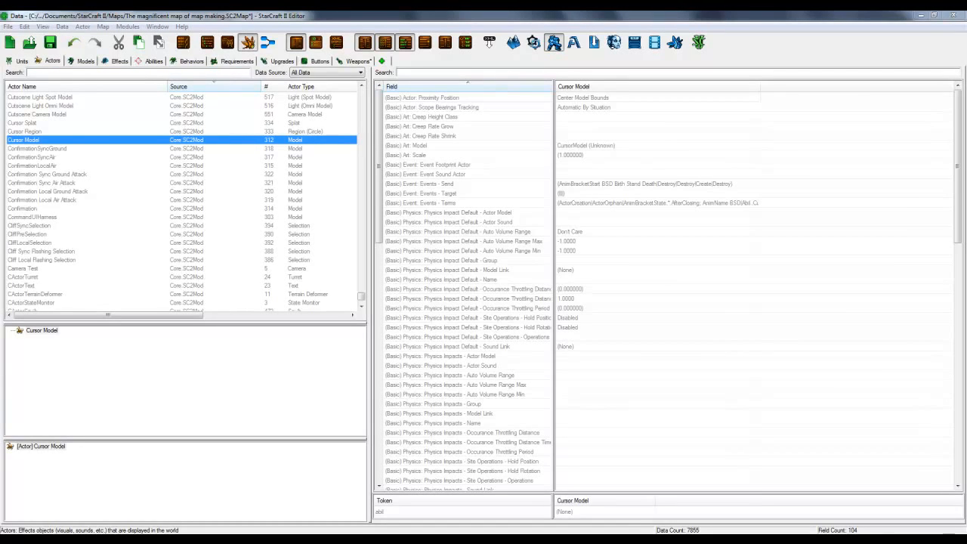
text(Mad cannon)
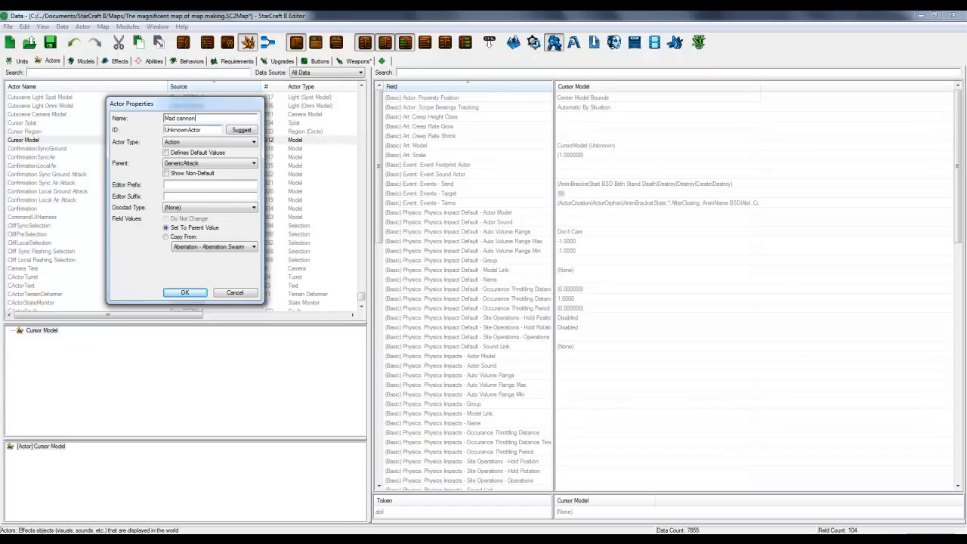
click(242, 129)
Set the new actor's field values to be copied from Marine Attack
click(215, 247)
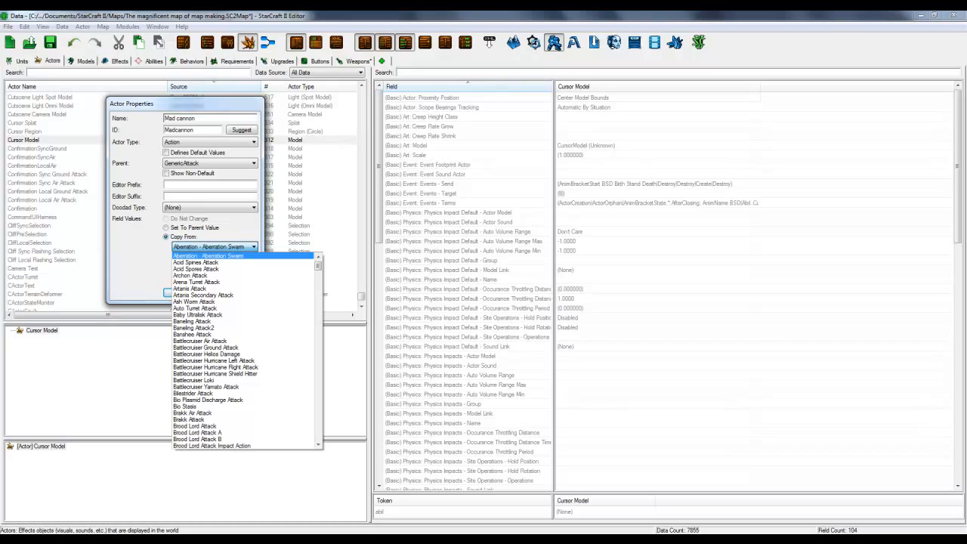
key(Down)
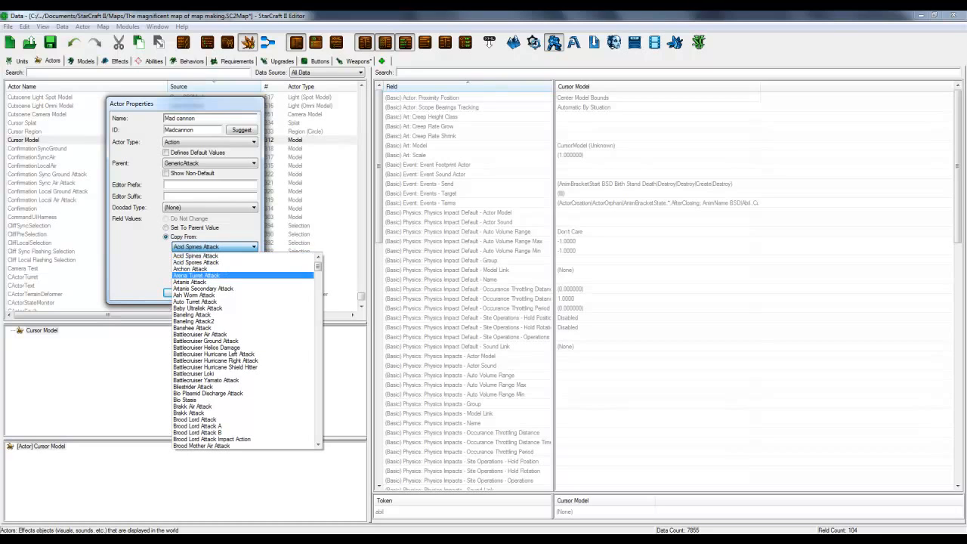
key(m)
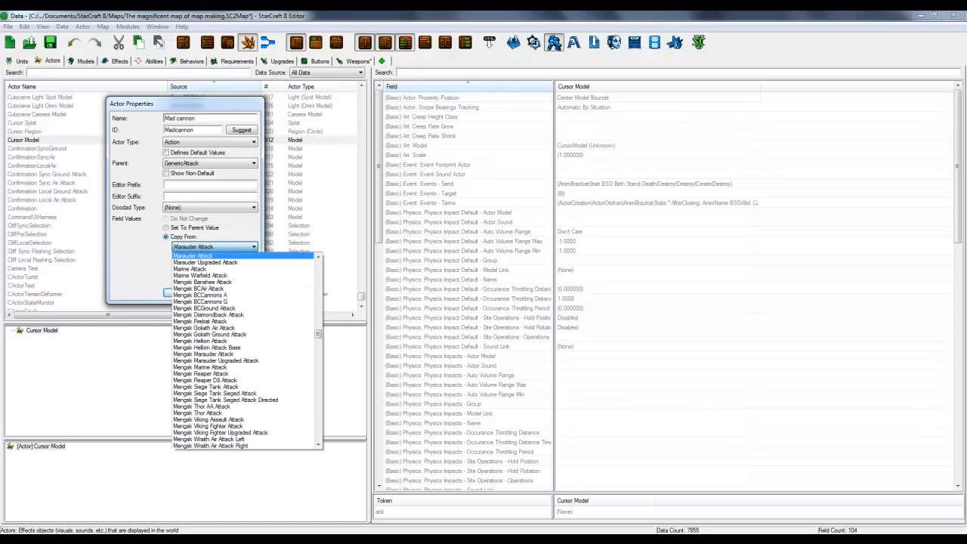
key(Down)
key(Down)
key(Return)
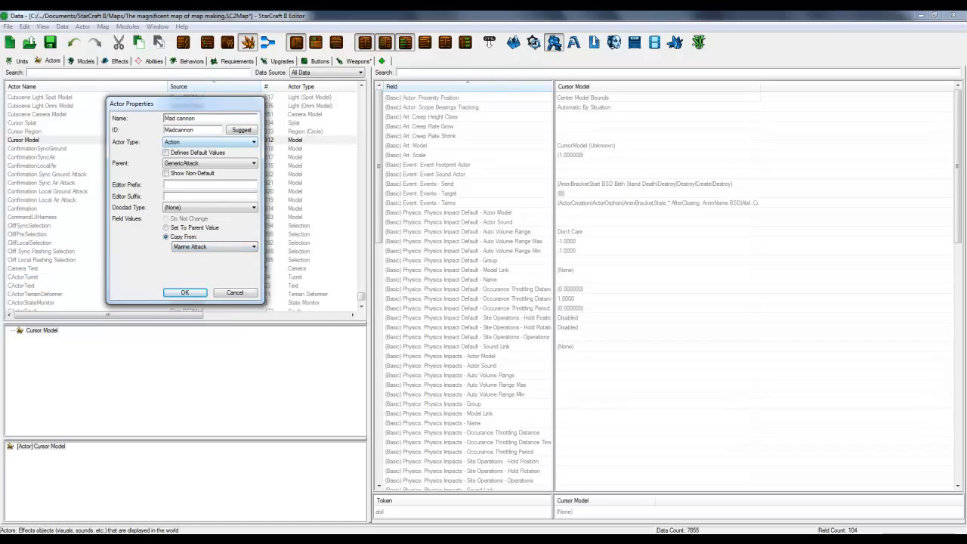
Extend the actor's name to "Mad cannon actor", regenerate its suggested ID and create the actor
text(actor)
click(242, 130)
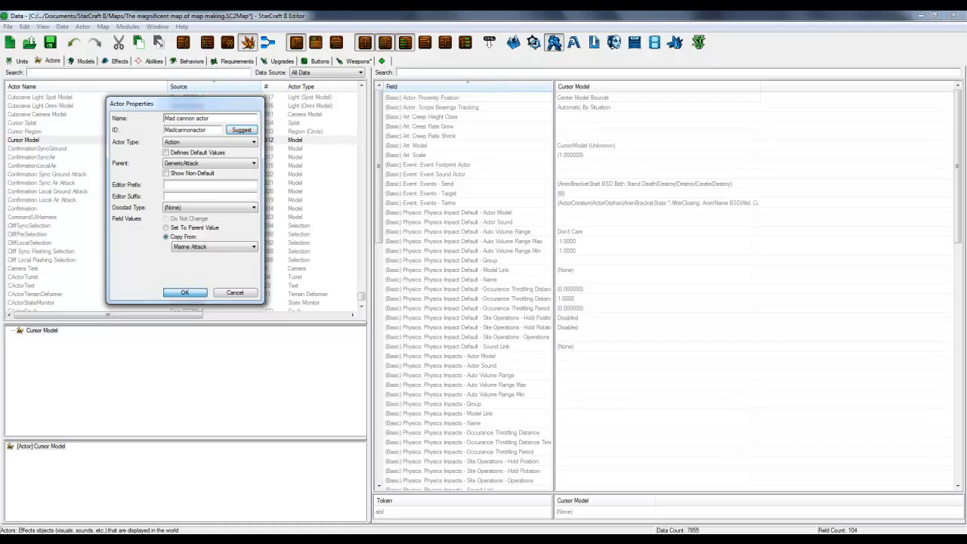
click(185, 292)
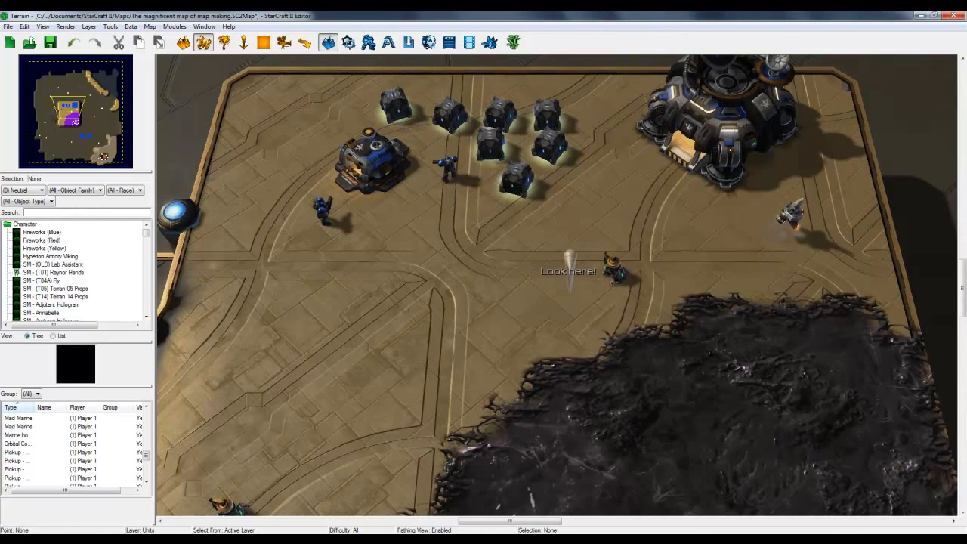
Return to the Data Editor window and inspect the Attack Effect token of the Mad cannon actor
click(120, 540)
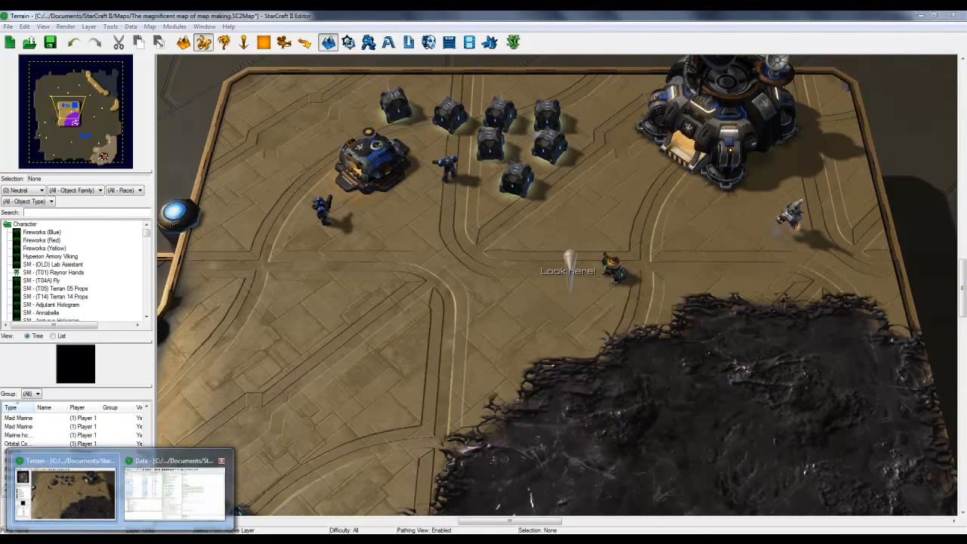
click(173, 491)
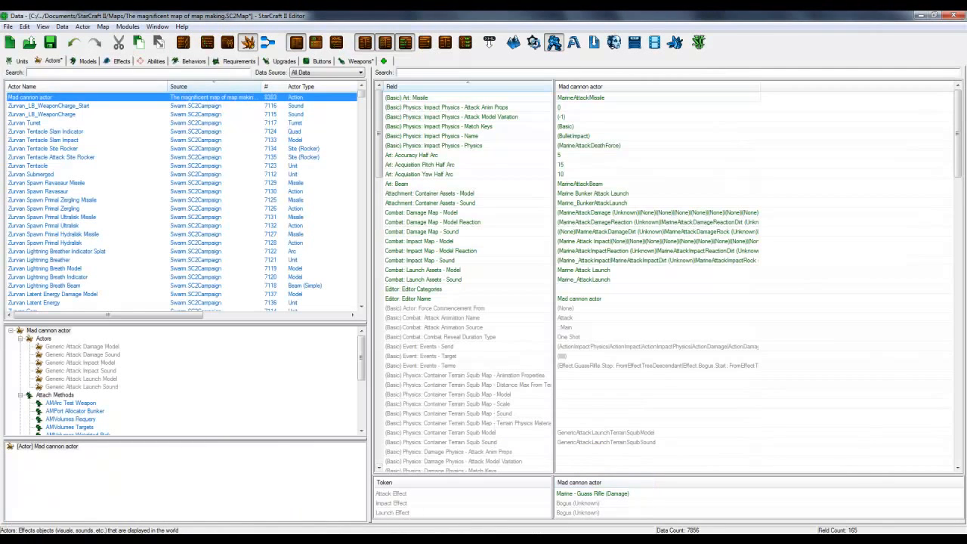
right_click(578, 495)
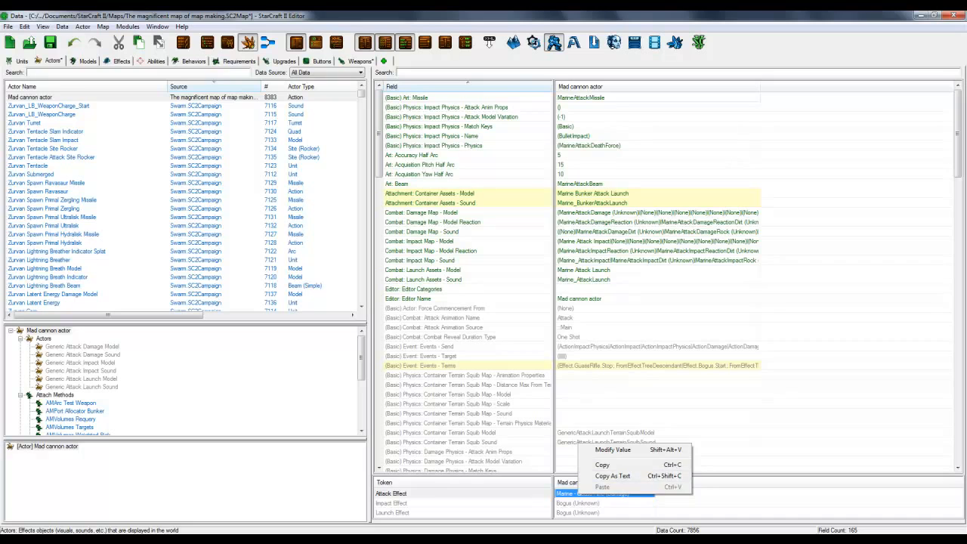
click(453, 493)
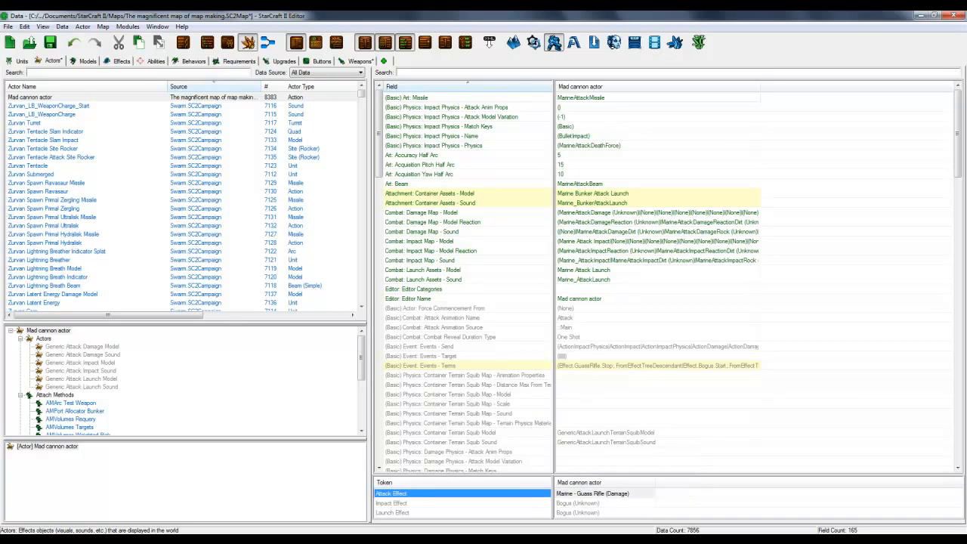
click(592, 493)
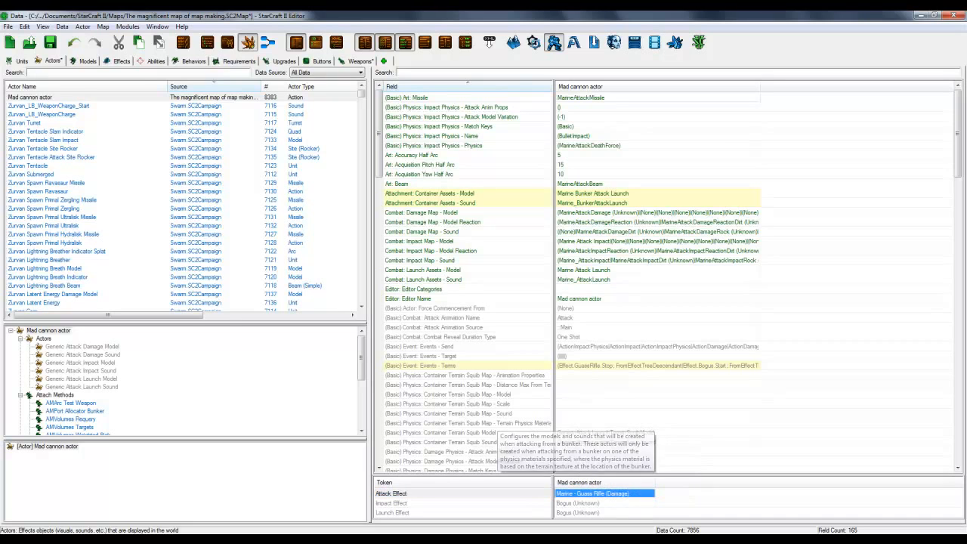
Start a new effect in the Effects data and set its effect type to Damage
click(121, 62)
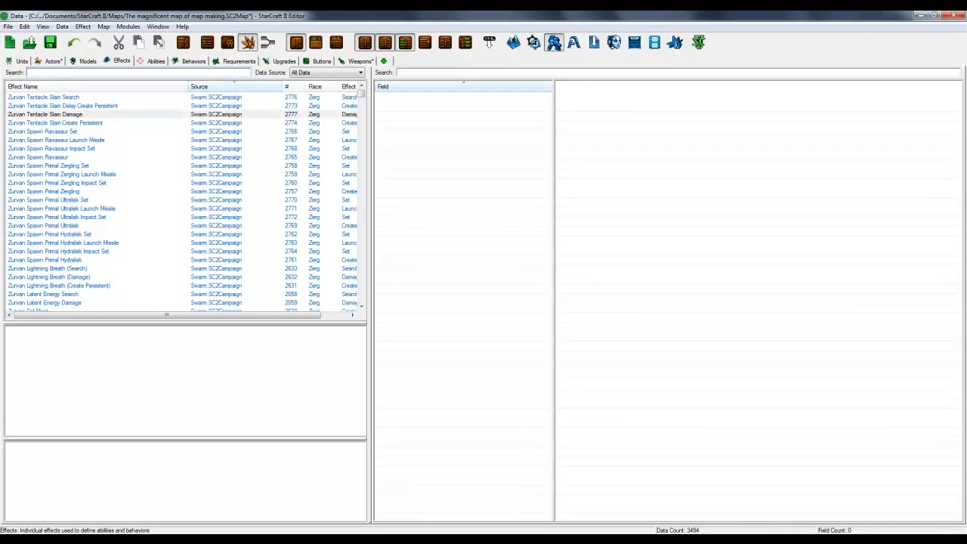
right_click(140, 114)
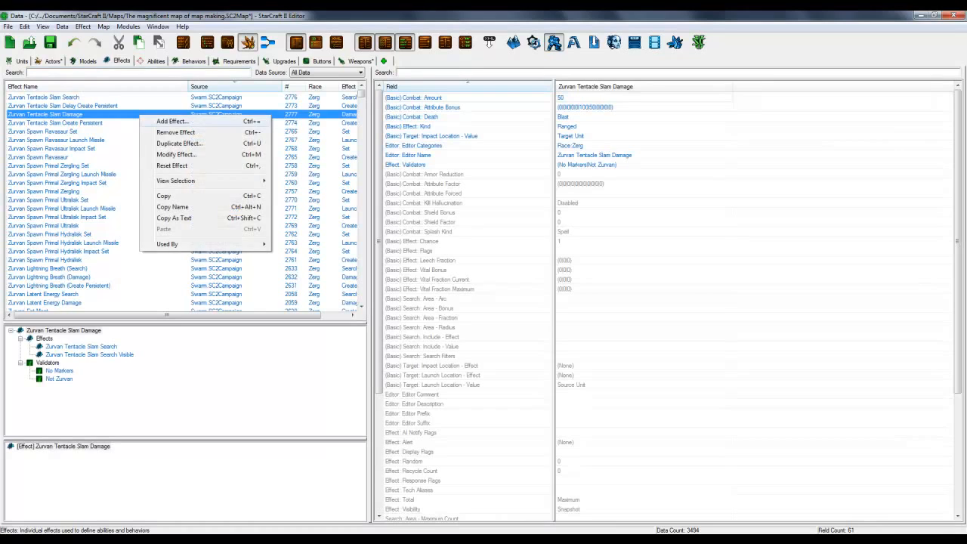
key(Escape)
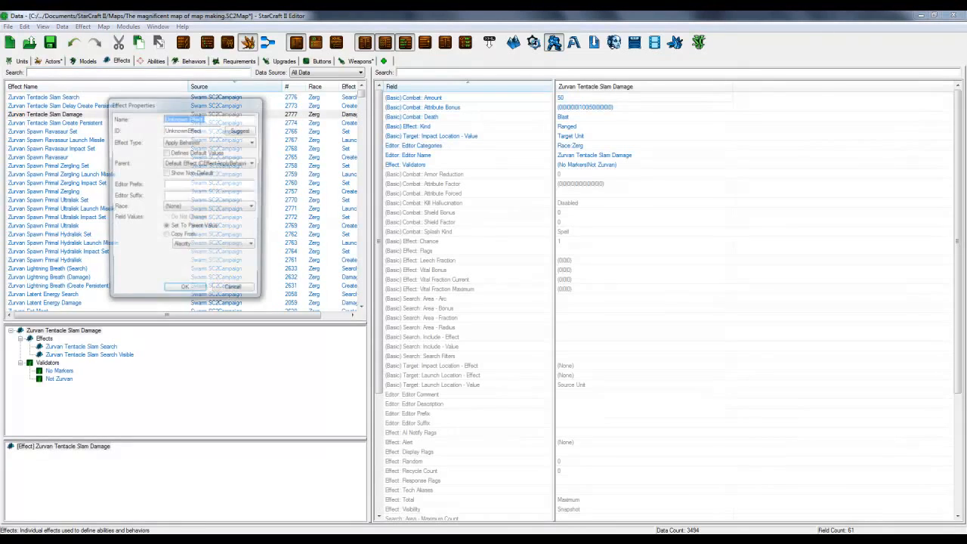
click(253, 142)
key(d)
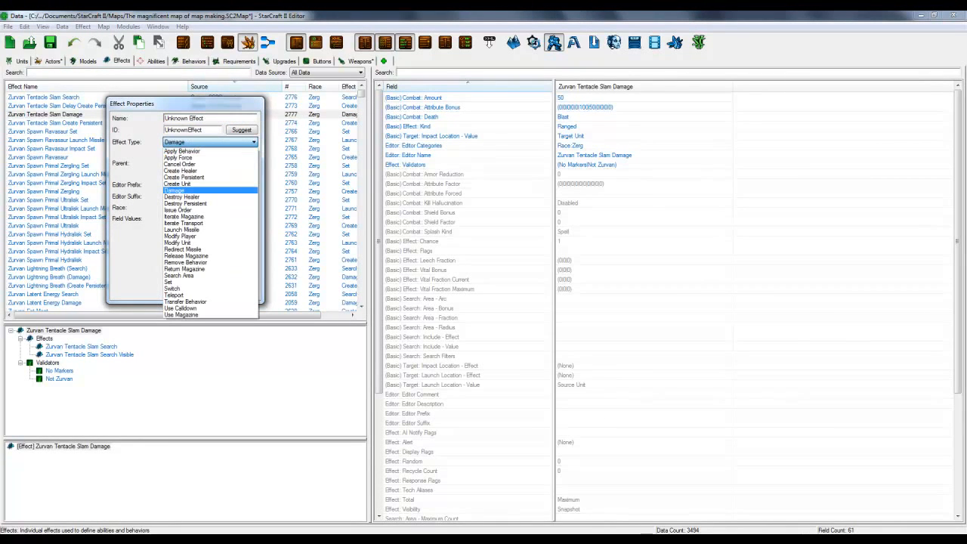
click(175, 191)
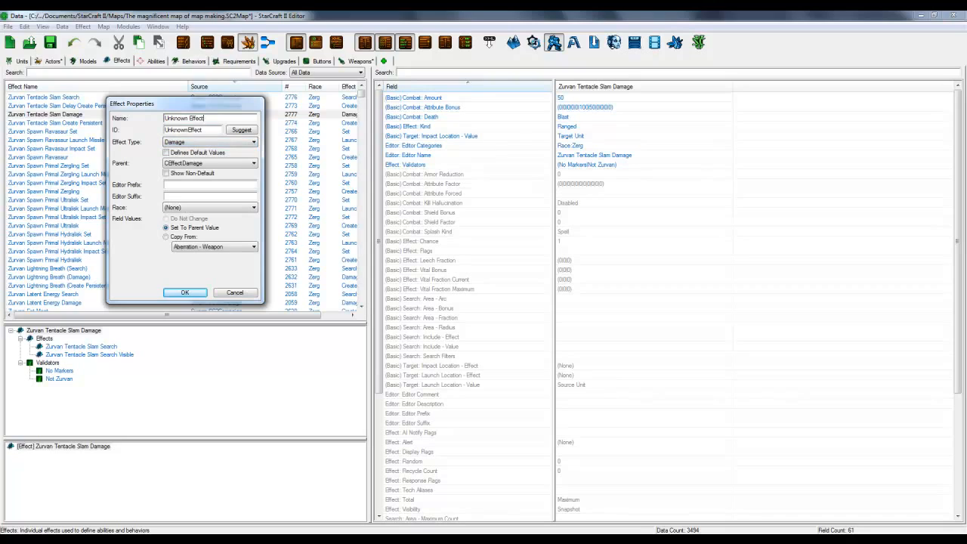
Name the new effect "Mad cannon (Damage)" and generate its suggested ID
drag(206, 119, 163, 118)
text(Mad cannon (Damage))
click(242, 130)
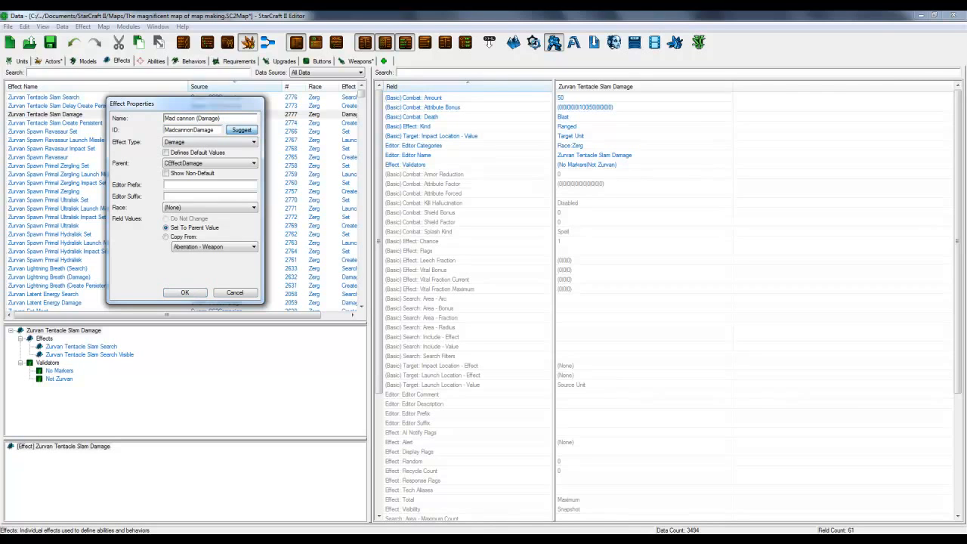
Copy the new effect's field values from Marine - Guass Rifle (Damage) and create the effect
click(180, 238)
click(214, 247)
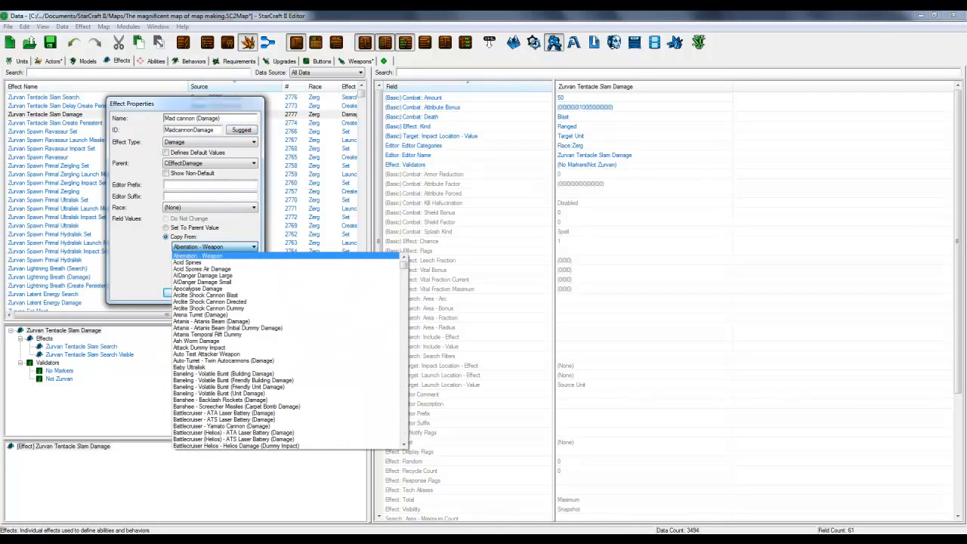
key(m)
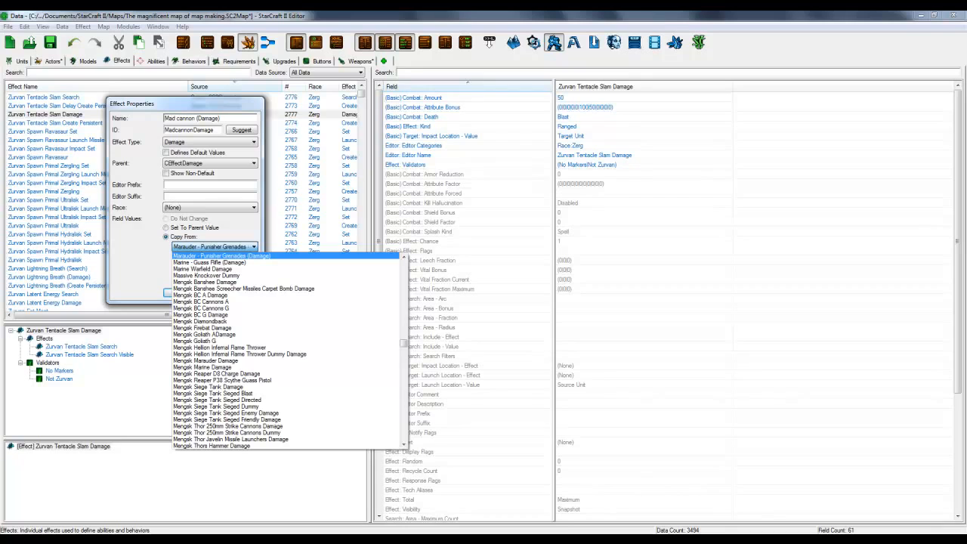
click(210, 262)
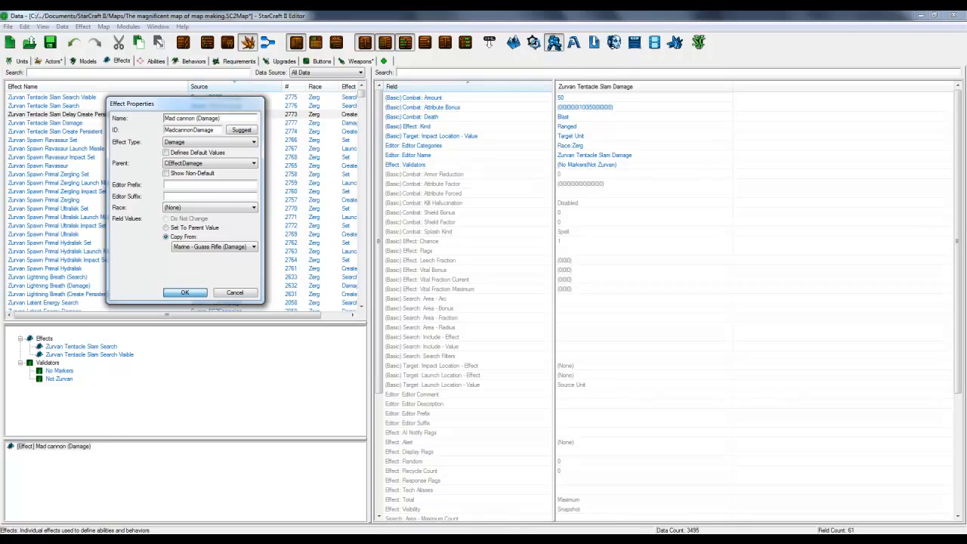
click(184, 292)
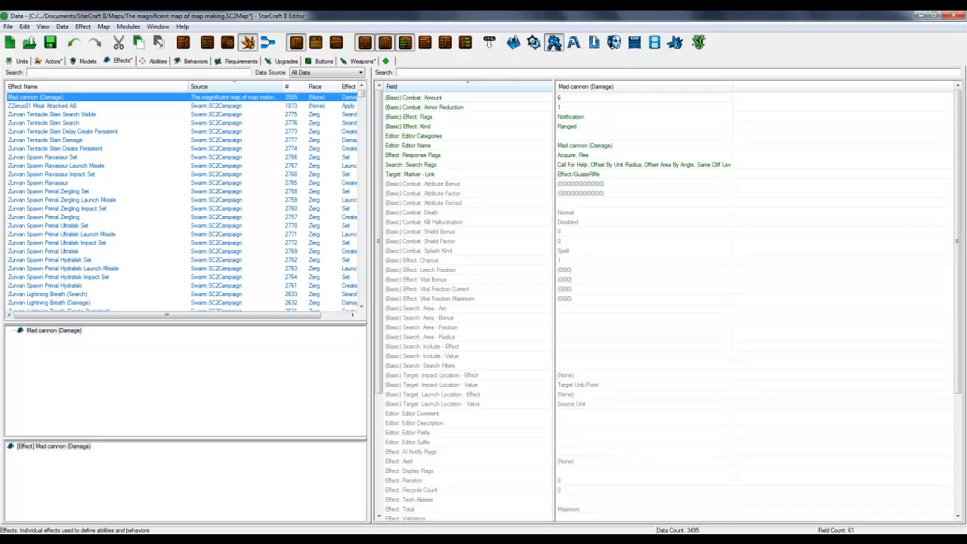
Set the combat Amount of the Mad cannon (Damage) effect to 10
click(574, 97)
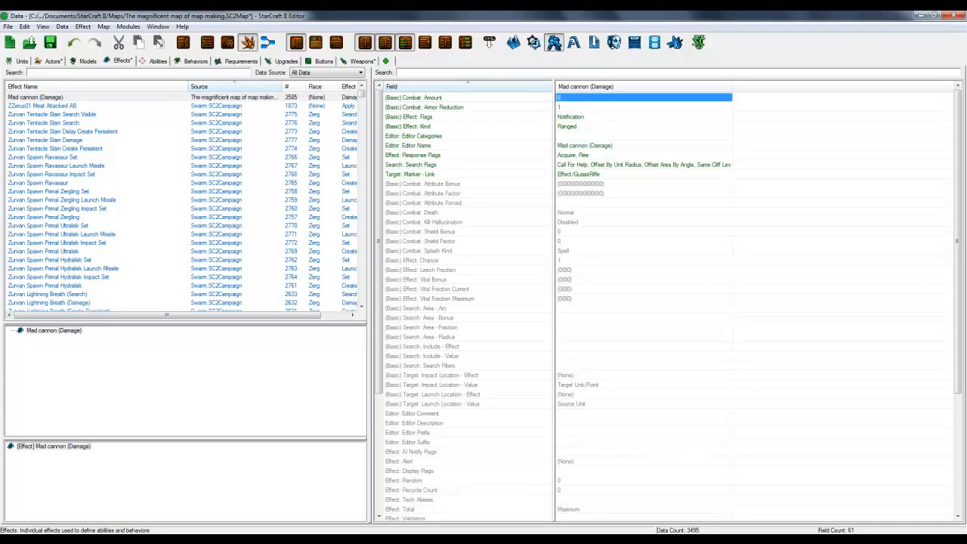
right_click(562, 98)
click(597, 106)
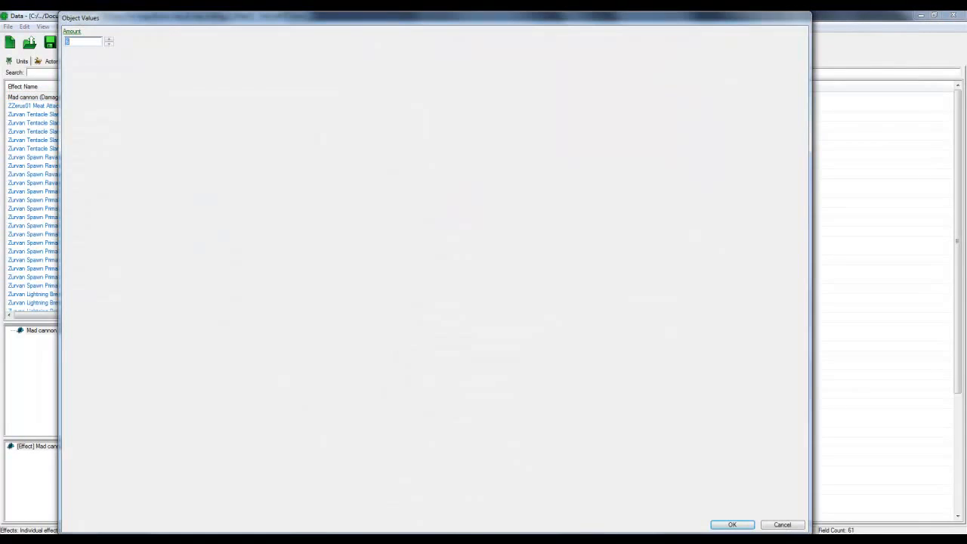
text(10)
key(Return)
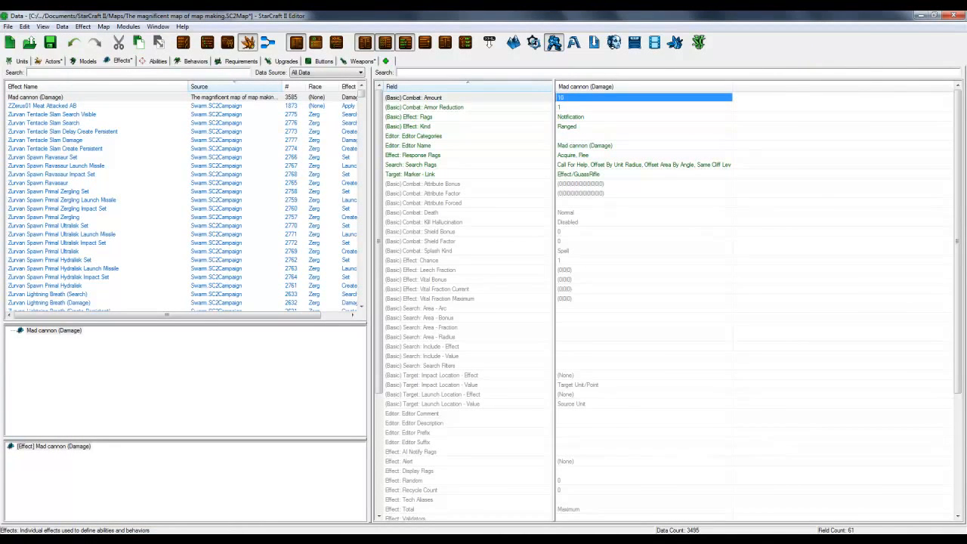
Try a Structure value of 1.1 in the effect's Attribute Factor
click(580, 183)
right_click(575, 183)
click(563, 193)
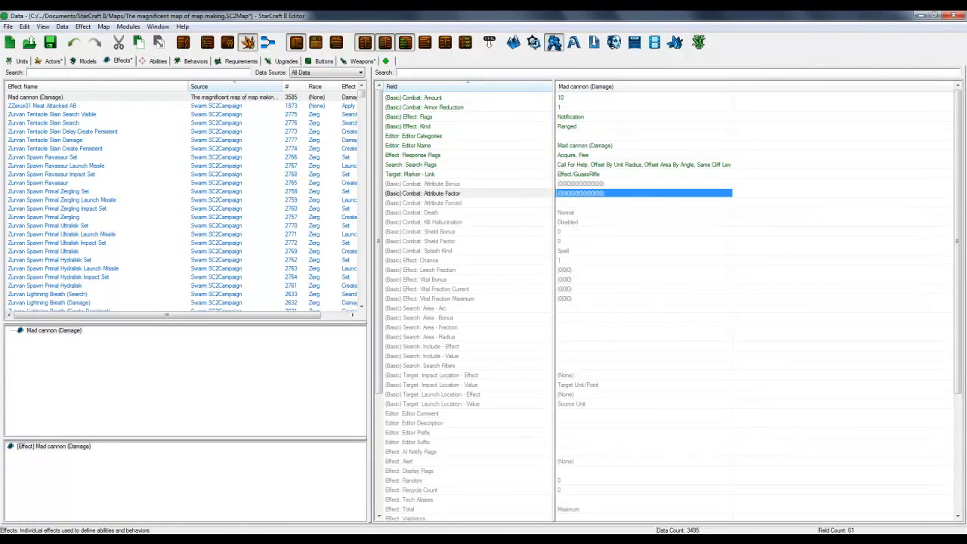
right_click(564, 194)
click(592, 201)
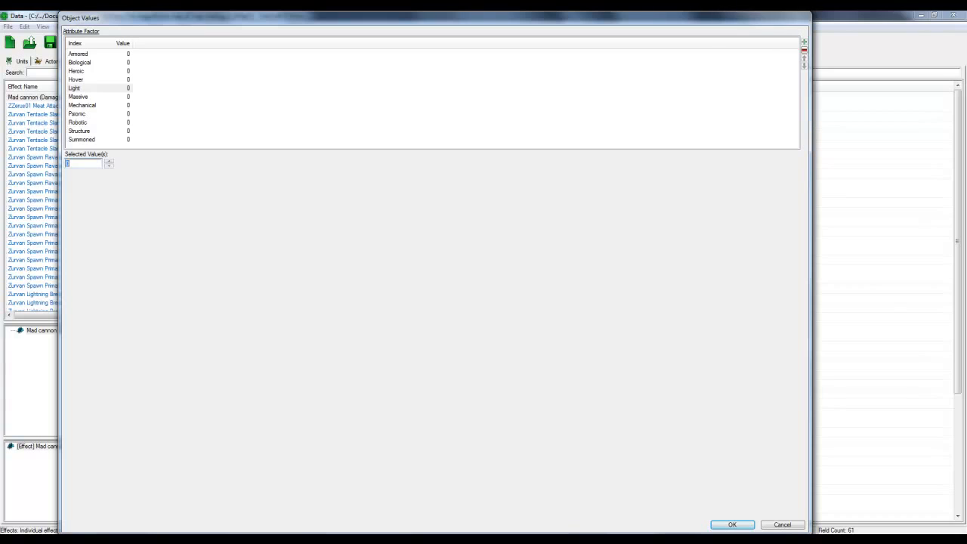
drag(363, 18, 716, 226)
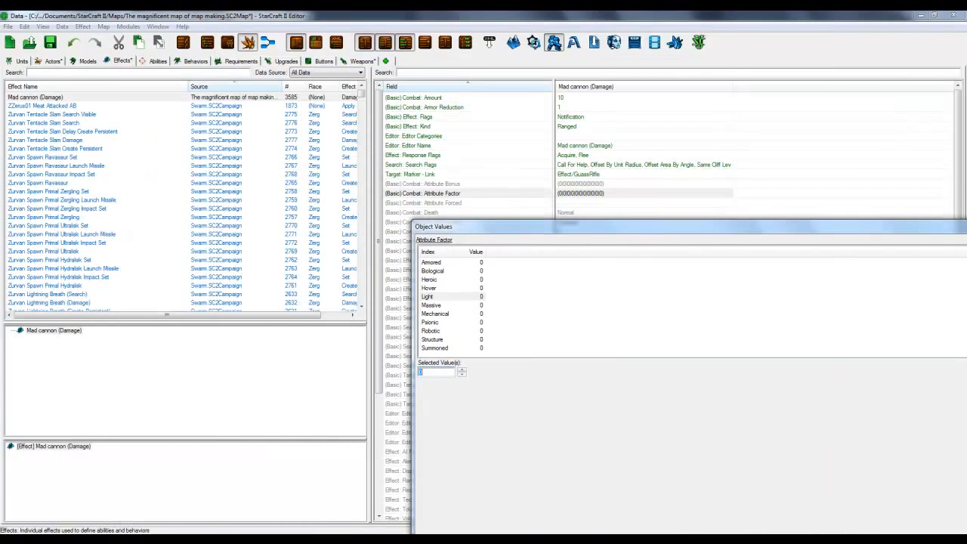
click(432, 339)
double_click(427, 372)
text(1)
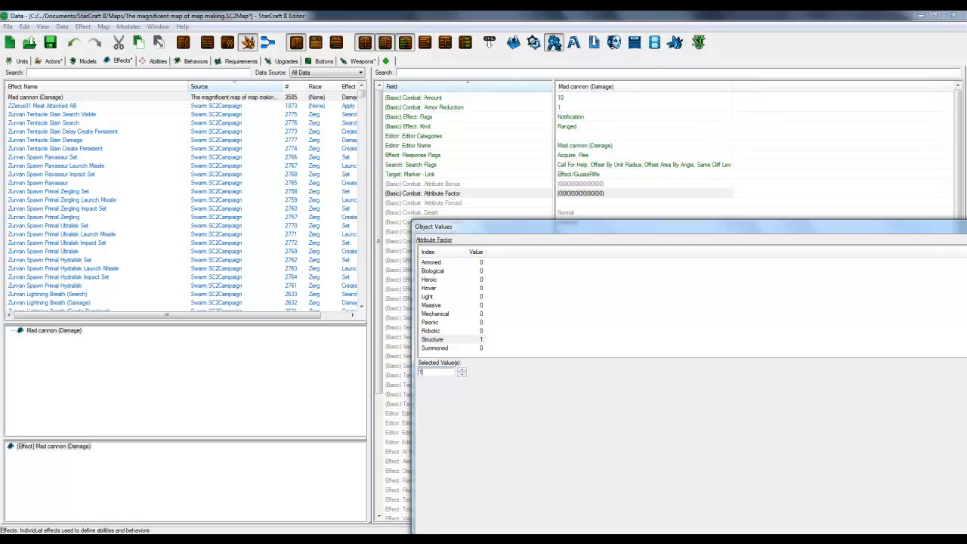
text(.1)
click(433, 339)
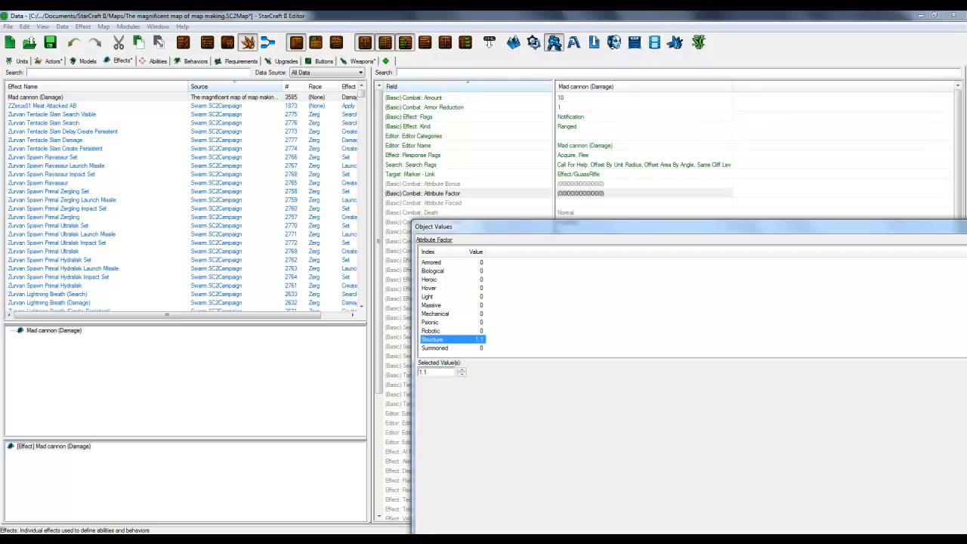
Reset the Structure value of the Attribute Factor to 0 and leave its values dialog
click(431, 331)
click(433, 340)
double_click(422, 372)
text(0)
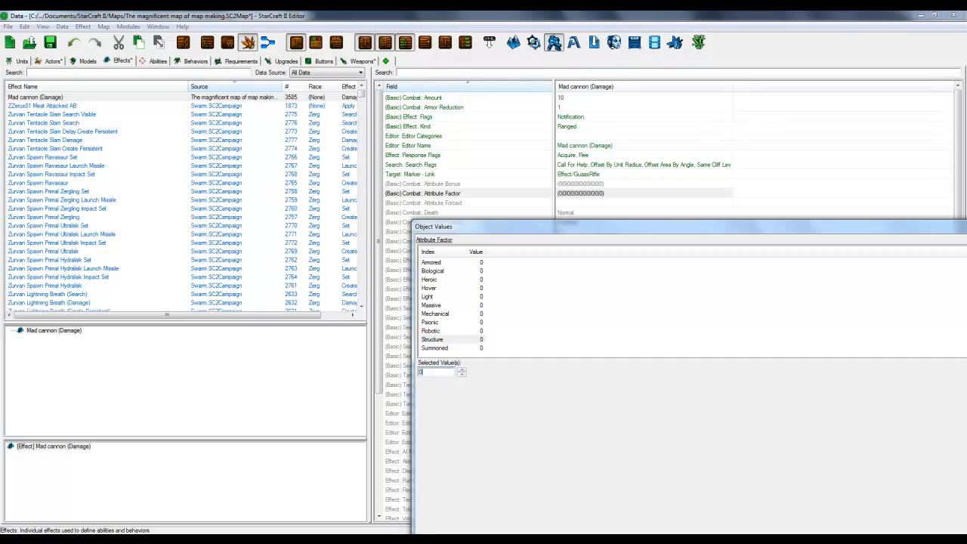
drag(634, 227, 302, 16)
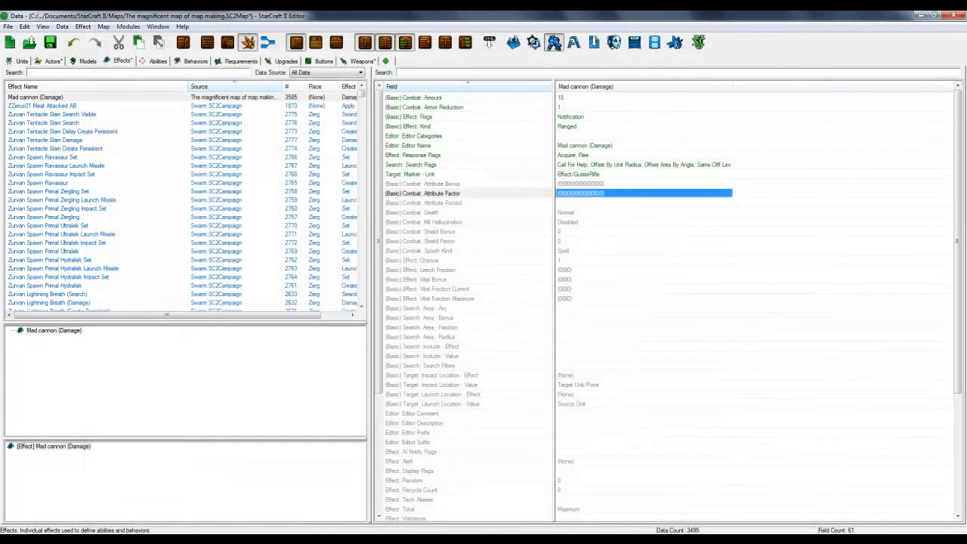
Open the Attribute Bonus values of the Mad cannon (Damage) effect and set the Light bonus to 5
click(579, 184)
right_click(578, 185)
click(601, 191)
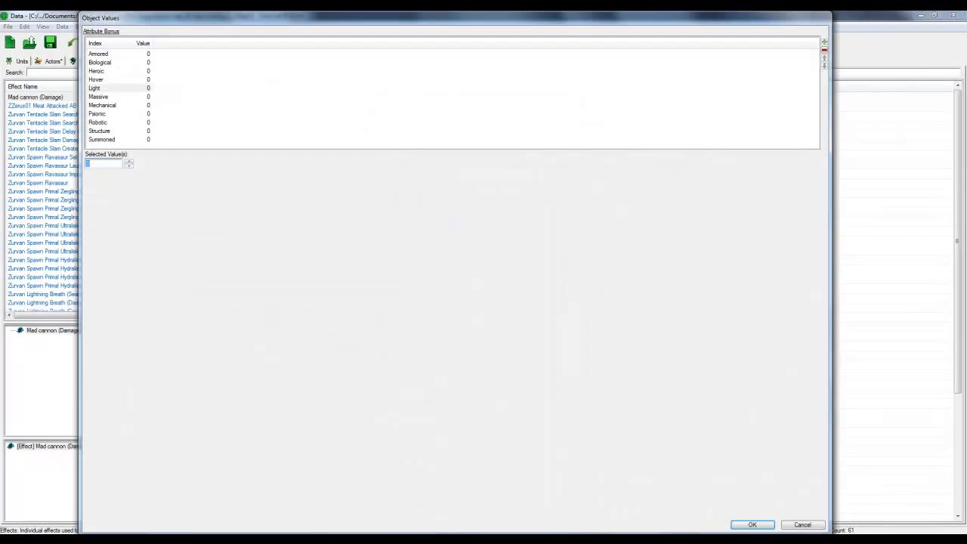
drag(302, 16, 664, 263)
click(462, 301)
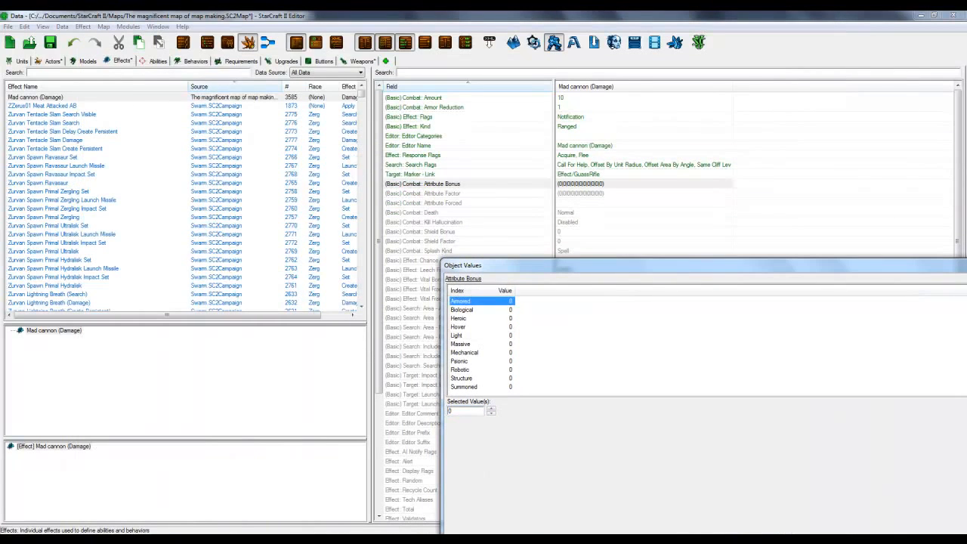
click(462, 335)
double_click(462, 411)
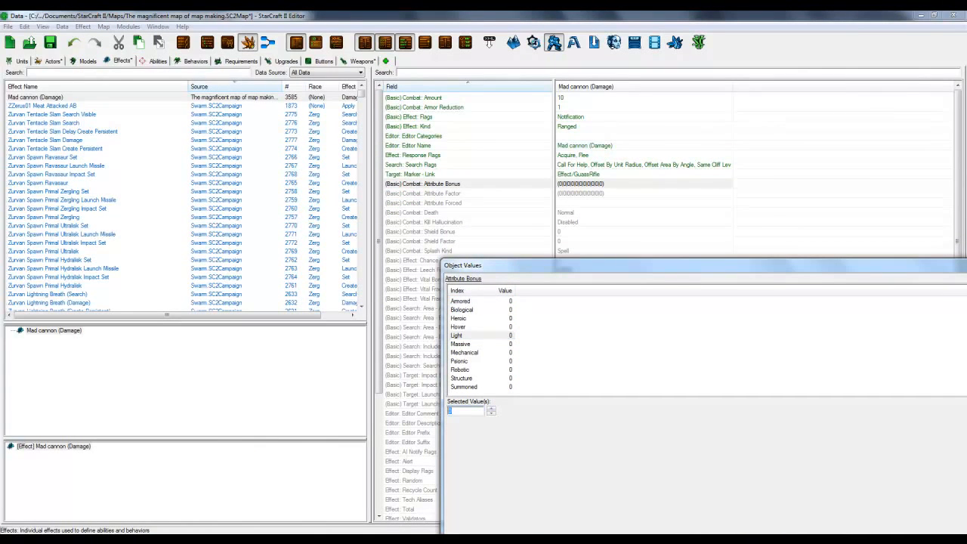
text(5)
click(597, 348)
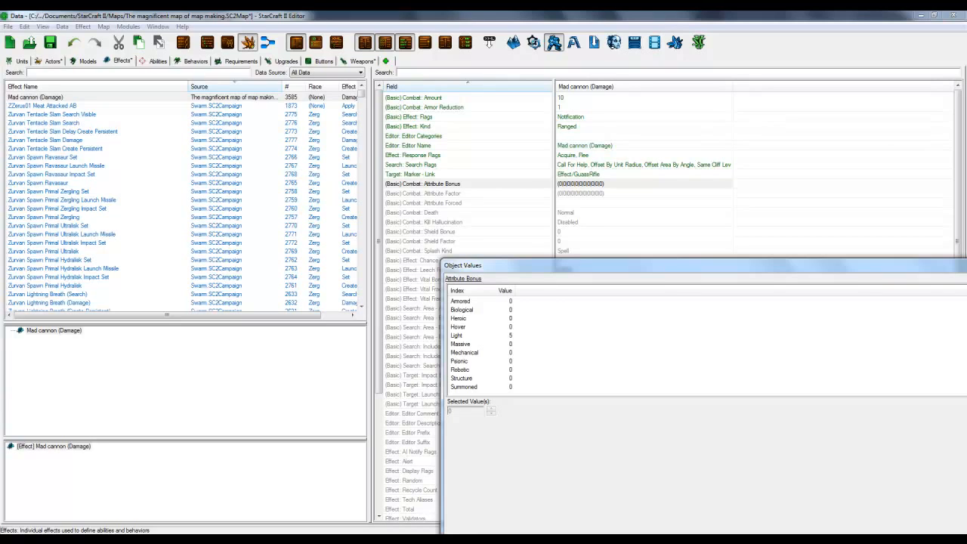
Try a Structure bonus of -2 and compare it with the Light entry
click(481, 335)
click(473, 378)
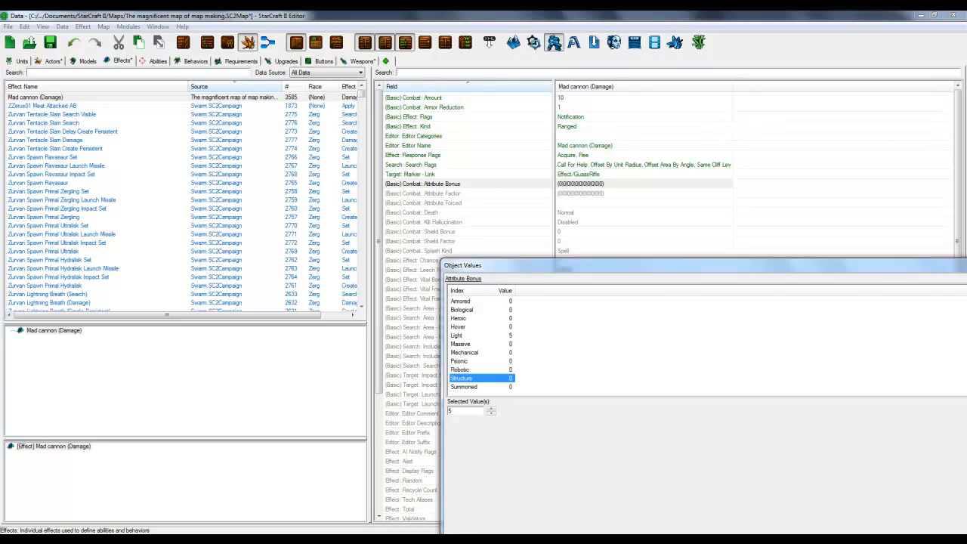
click(490, 413)
click(491, 413)
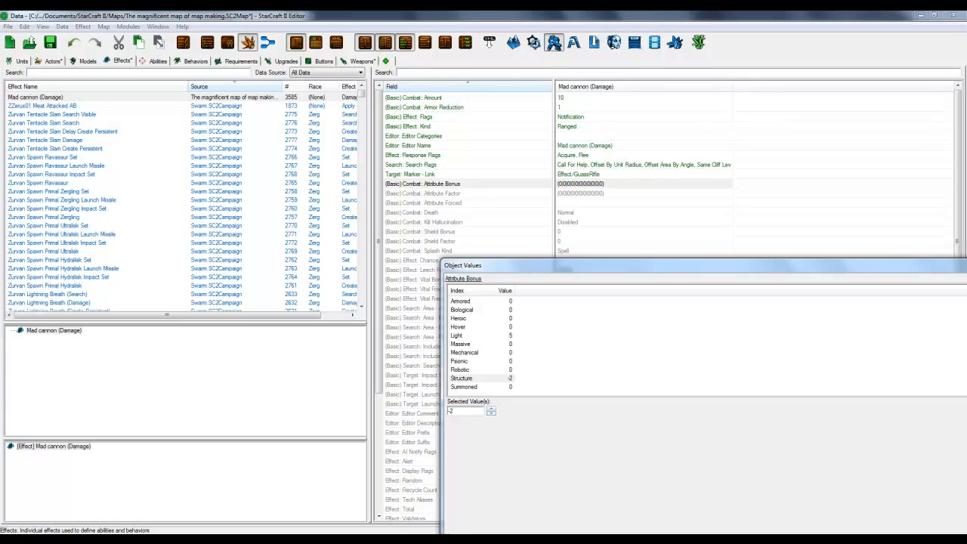
click(481, 335)
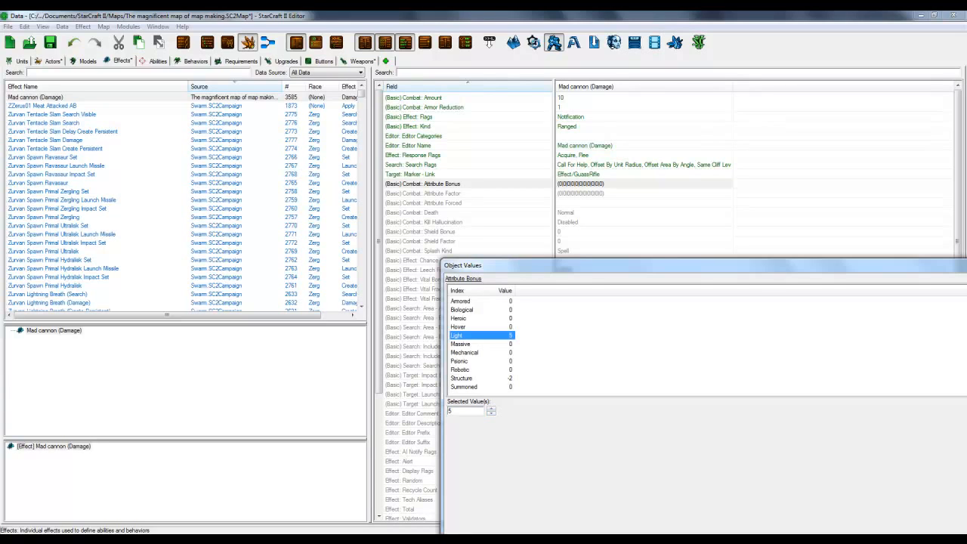
click(481, 379)
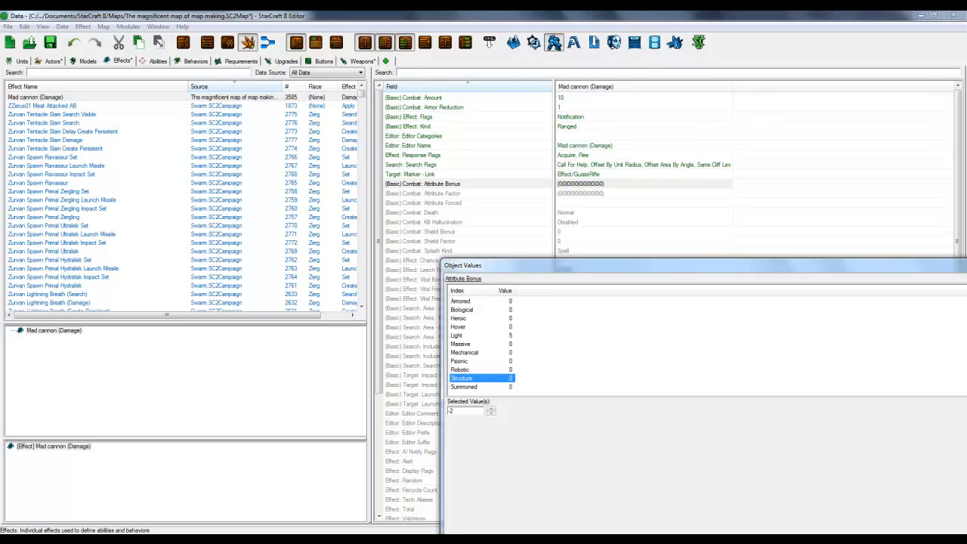
click(481, 344)
click(481, 335)
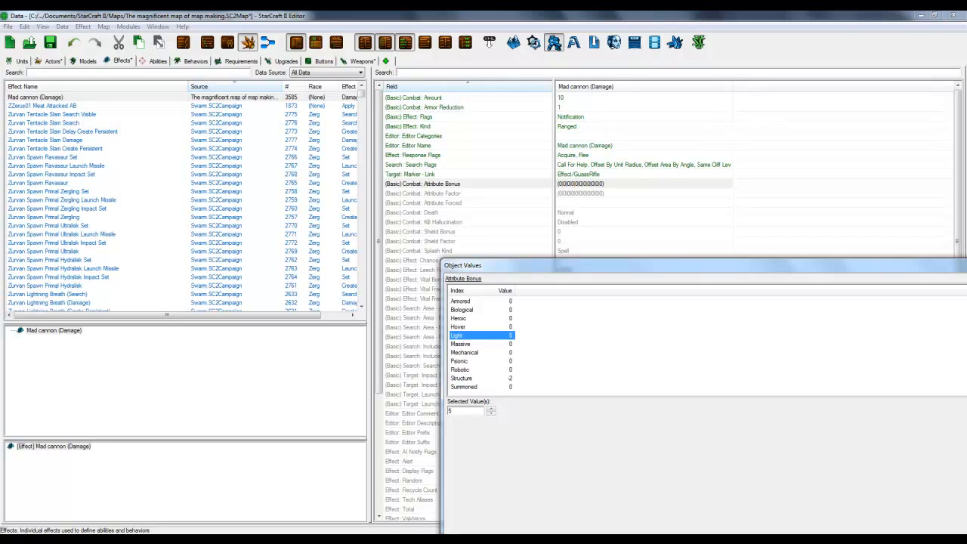
Set the Structure attribute bonus to 190 and apply the Attribute Bonus values
click(481, 378)
double_click(451, 411)
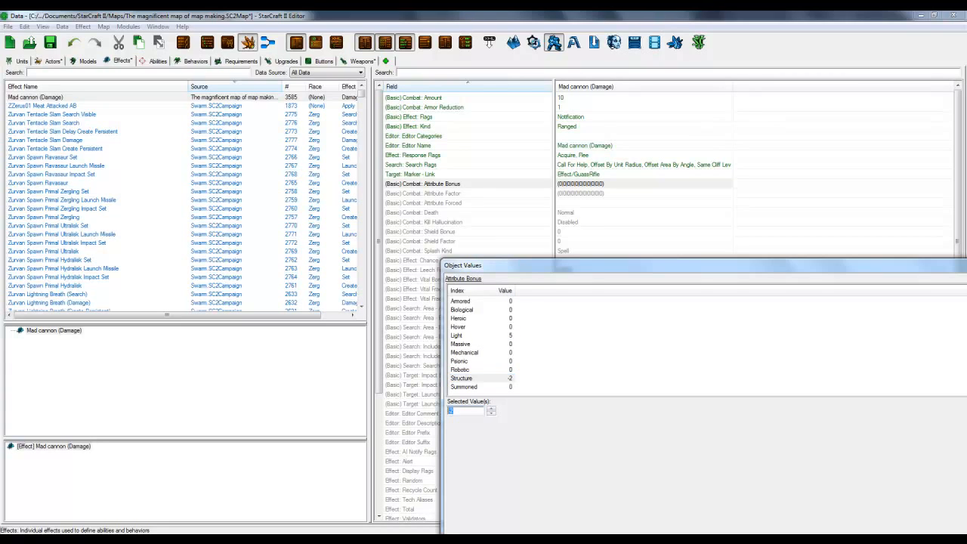
text(190)
drag(513, 266, 164, 16)
click(261, 266)
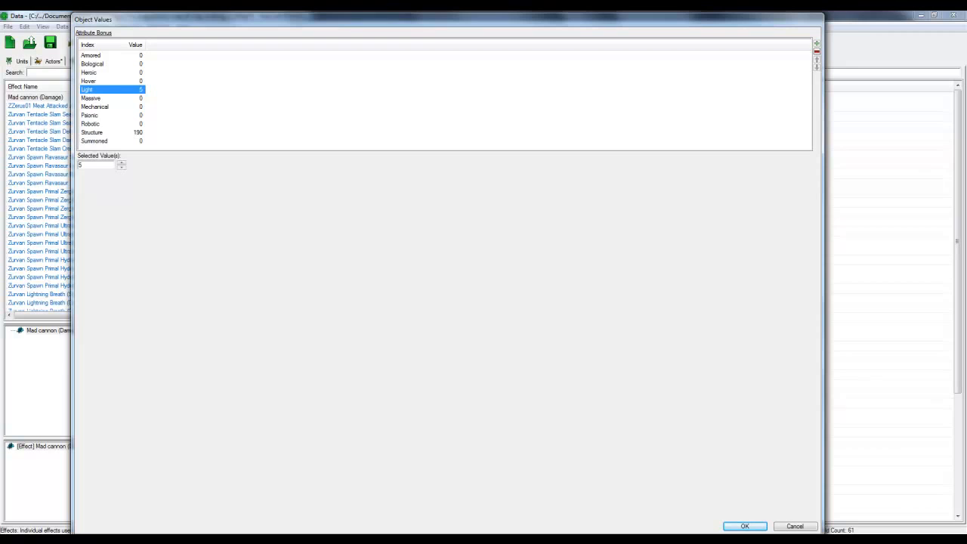
click(745, 526)
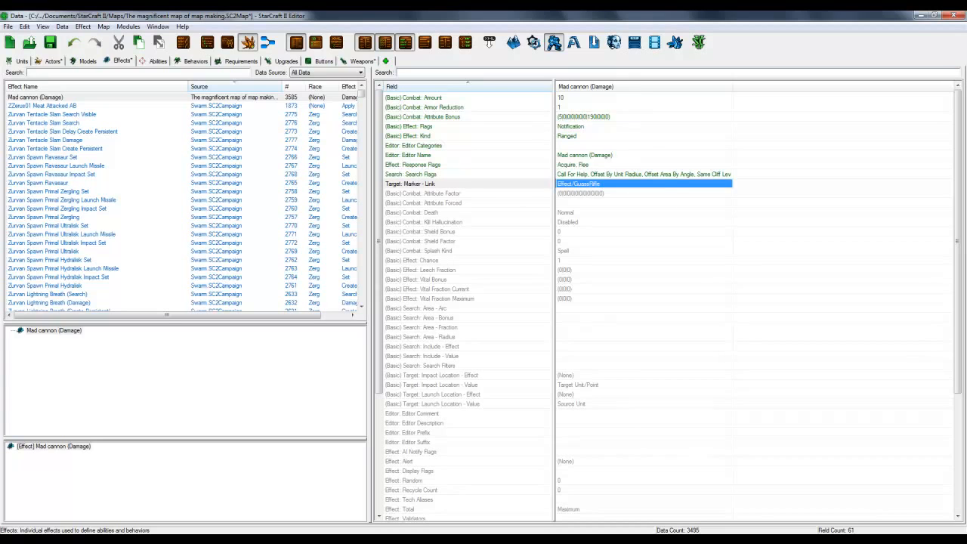
Inspect the Kill Hallucination setting of the Mad cannon (Damage) effect and keep it disabled
click(433, 222)
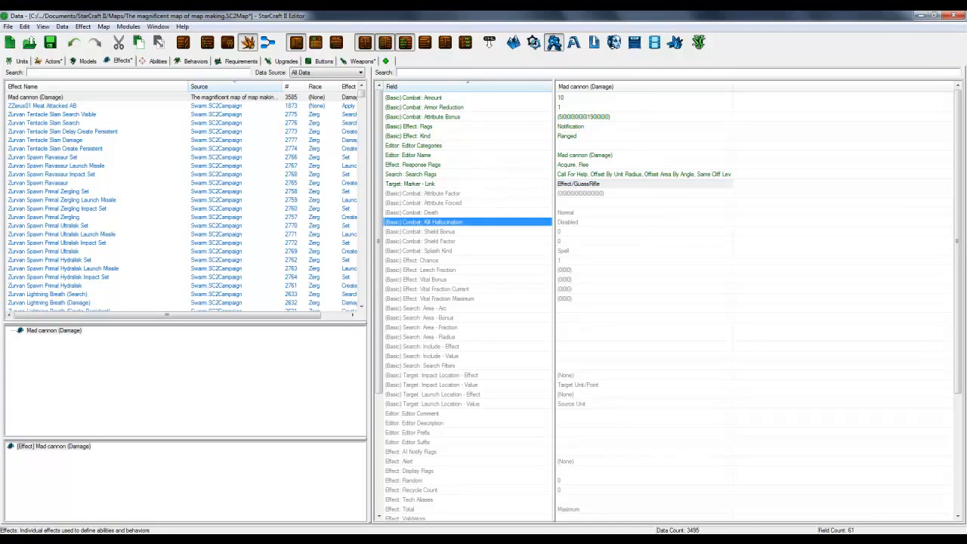
click(571, 222)
right_click(571, 221)
click(602, 228)
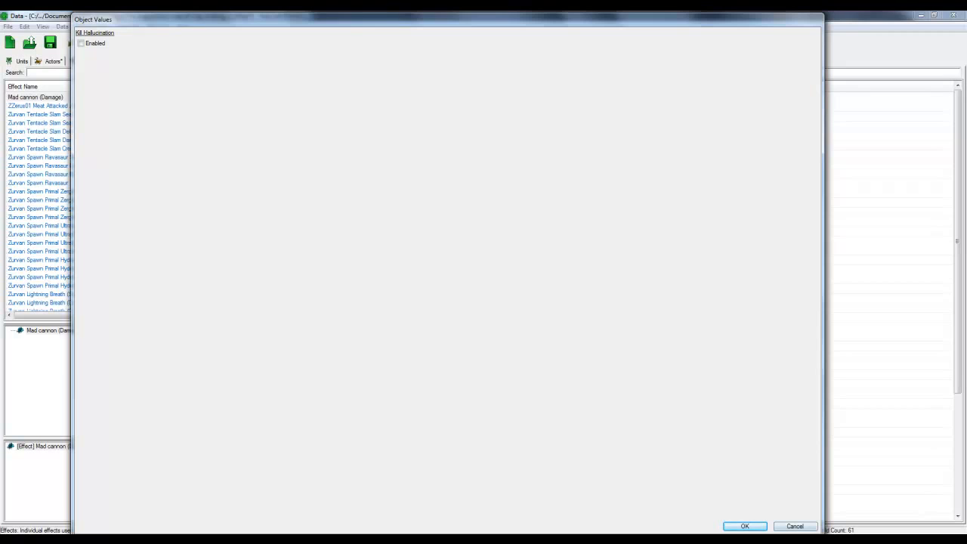
key(Escape)
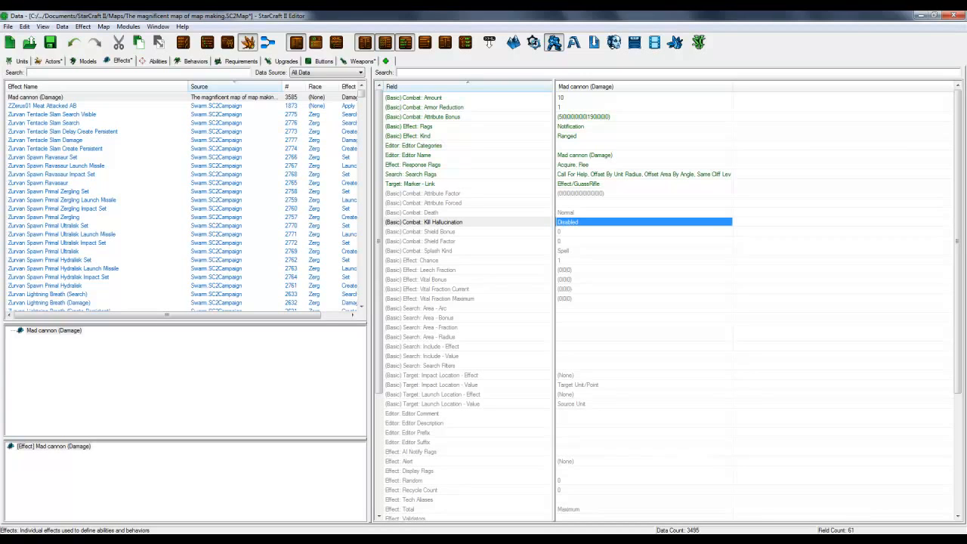
right_click(568, 221)
click(597, 225)
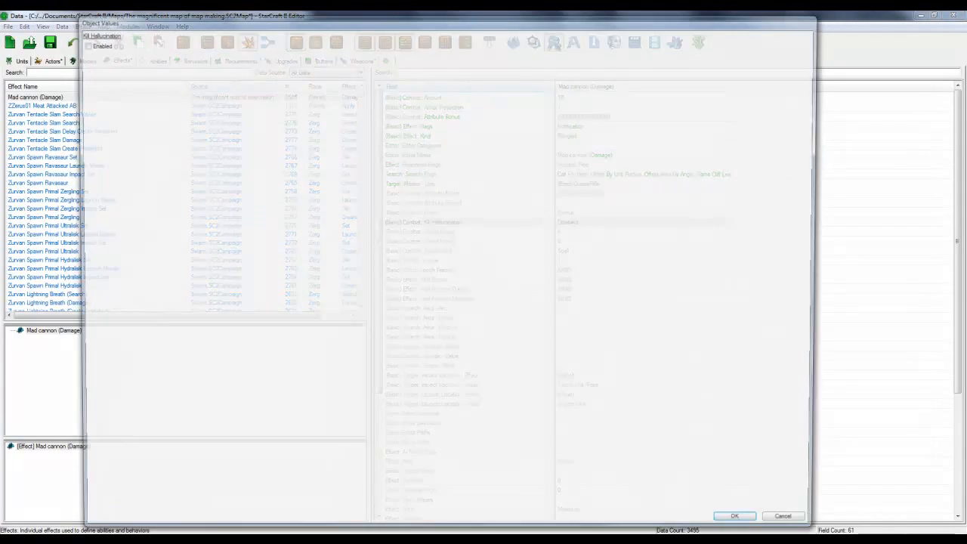
click(81, 43)
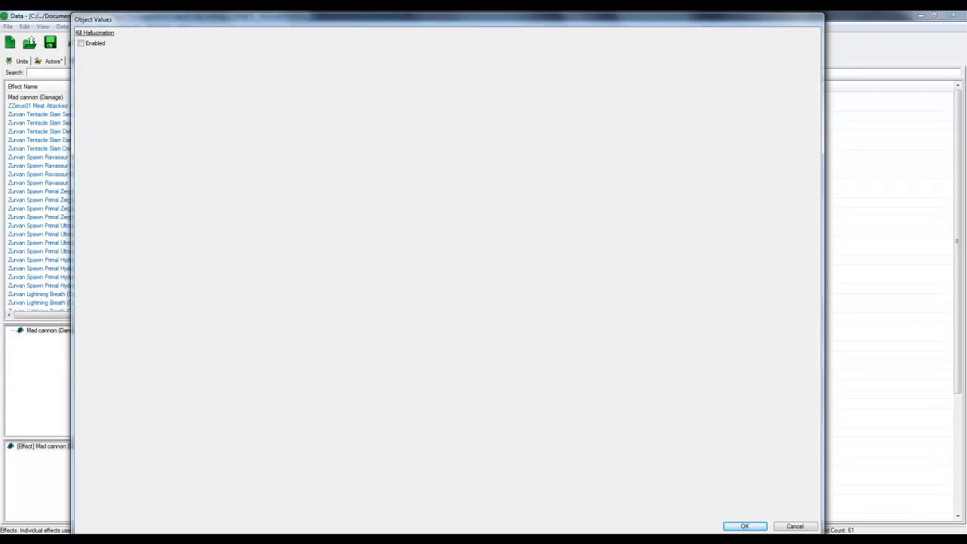
click(745, 526)
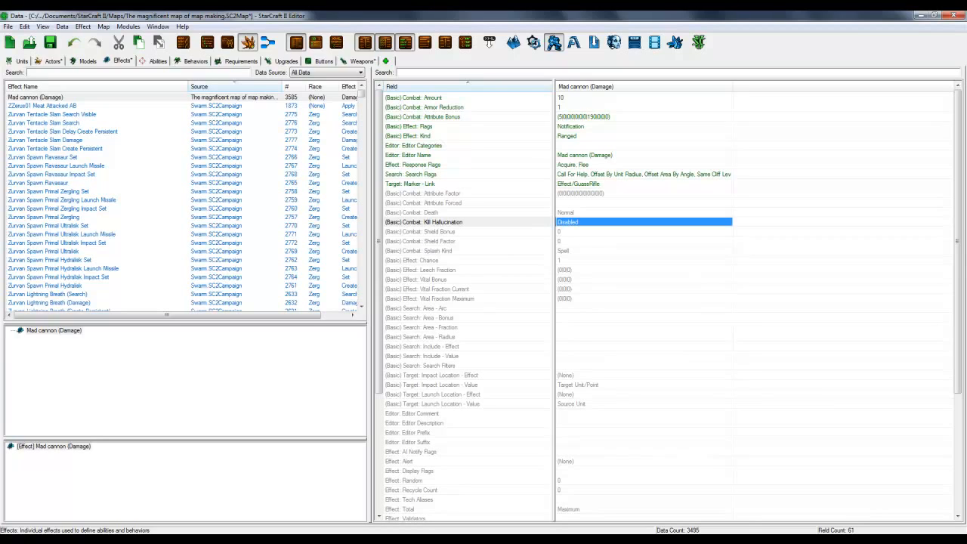
Review the remaining vital, search and target fields of the Mad cannon (Damage) effect
click(463, 289)
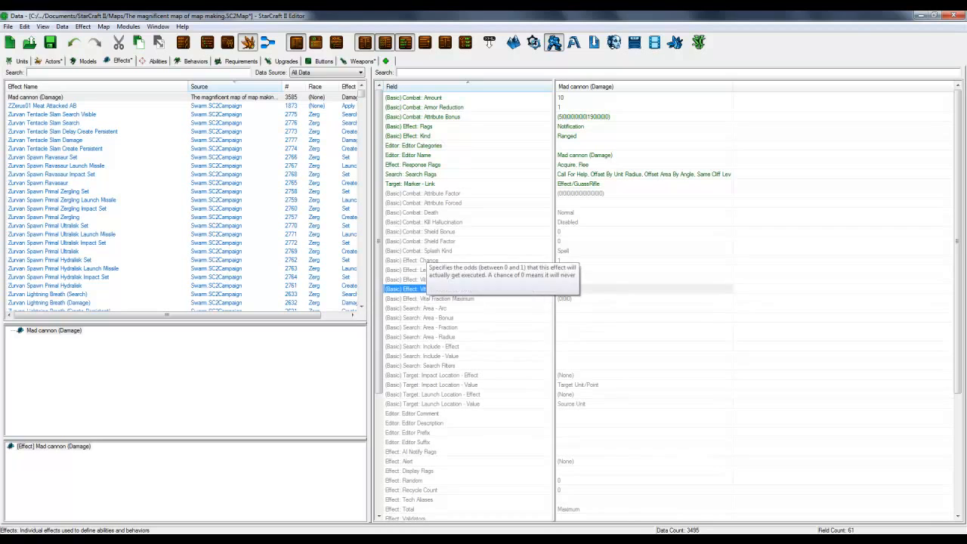
click(432, 271)
click(437, 280)
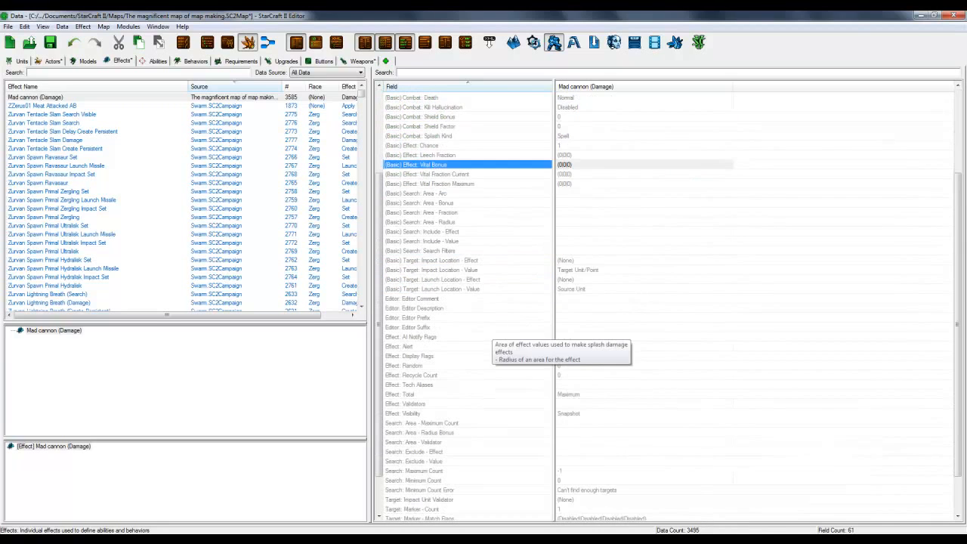
scroll(521, 361, down, 6)
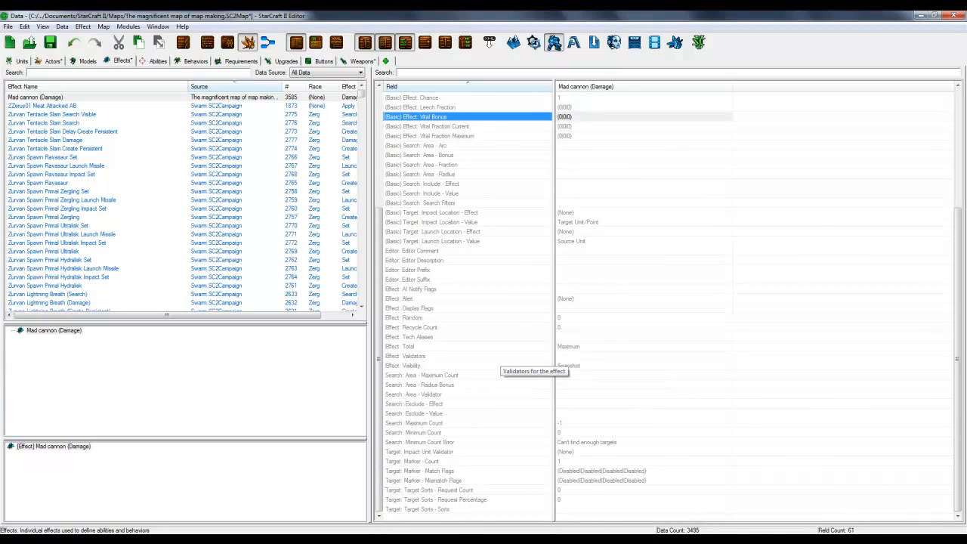
Return to the Attribute Factor field of the Mad cannon (Damage) effect and save the map
scroll(521, 361, up, 6)
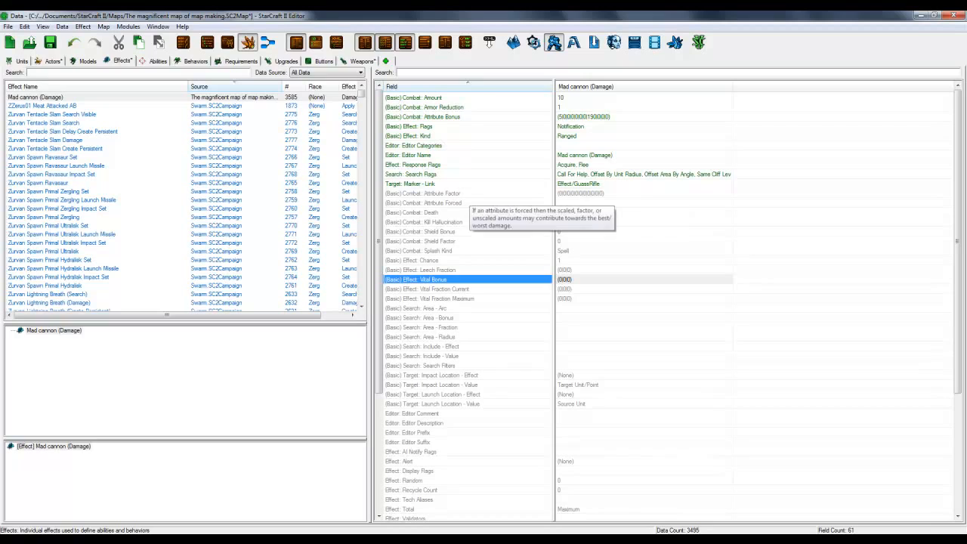
click(487, 193)
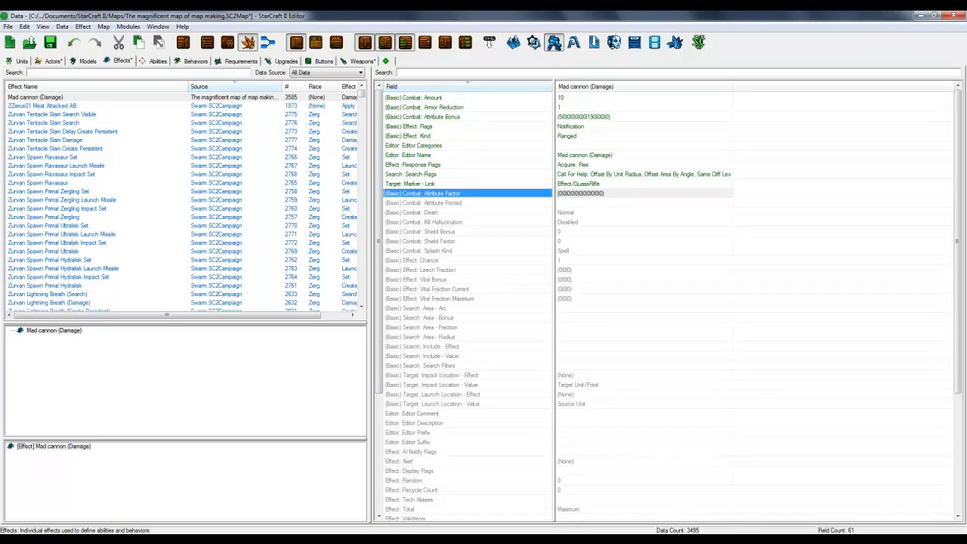
key(ctrl+s)
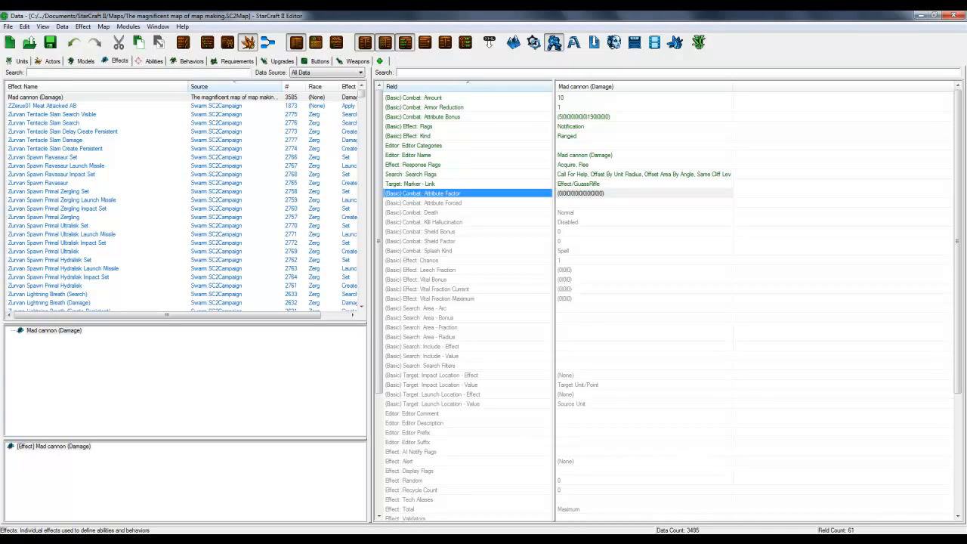
Inspect the Response Flags value of the Mad cannon (Damage) effect
click(413, 165)
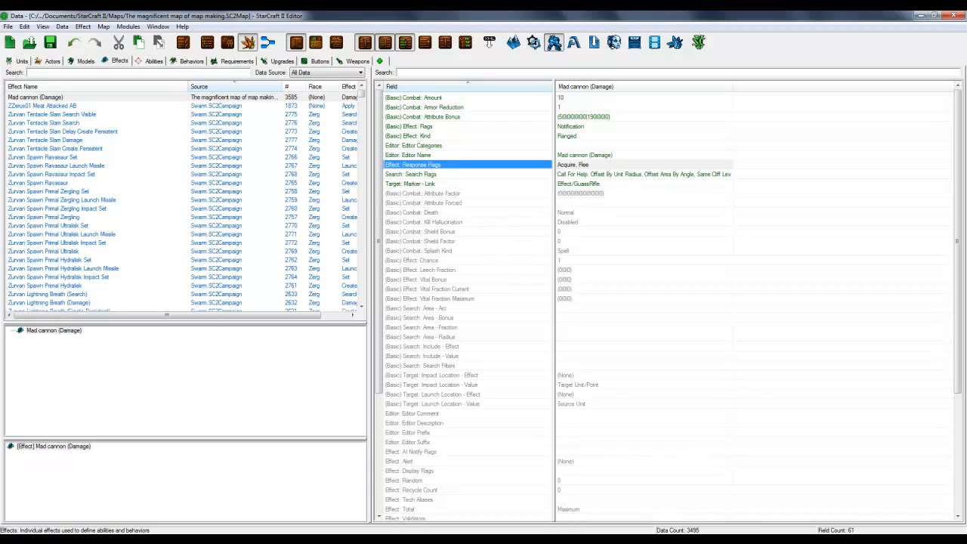
click(572, 164)
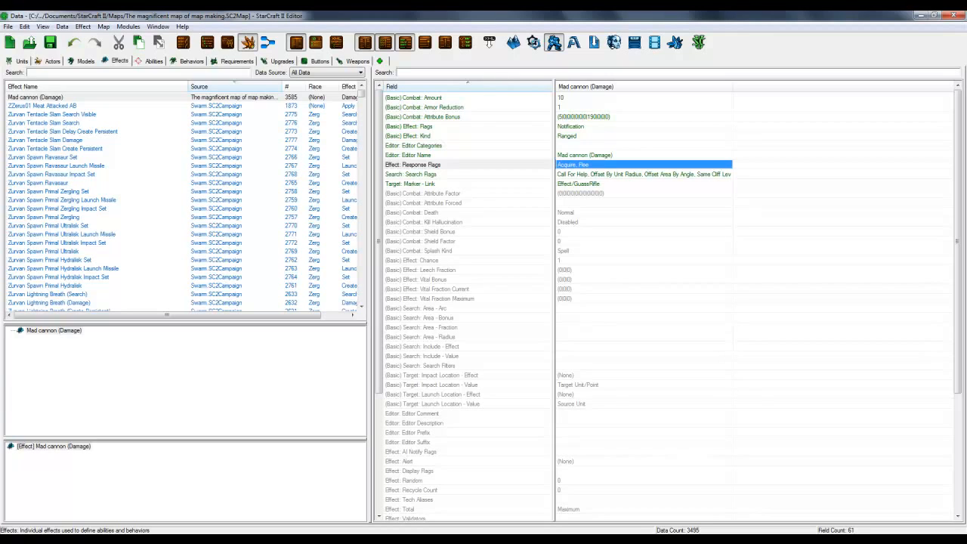
right_click(589, 166)
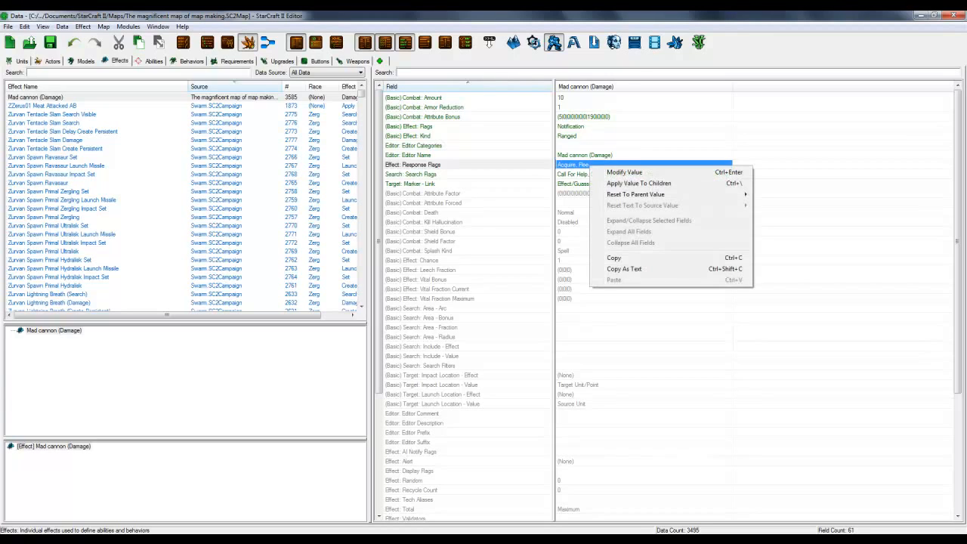
key(Escape)
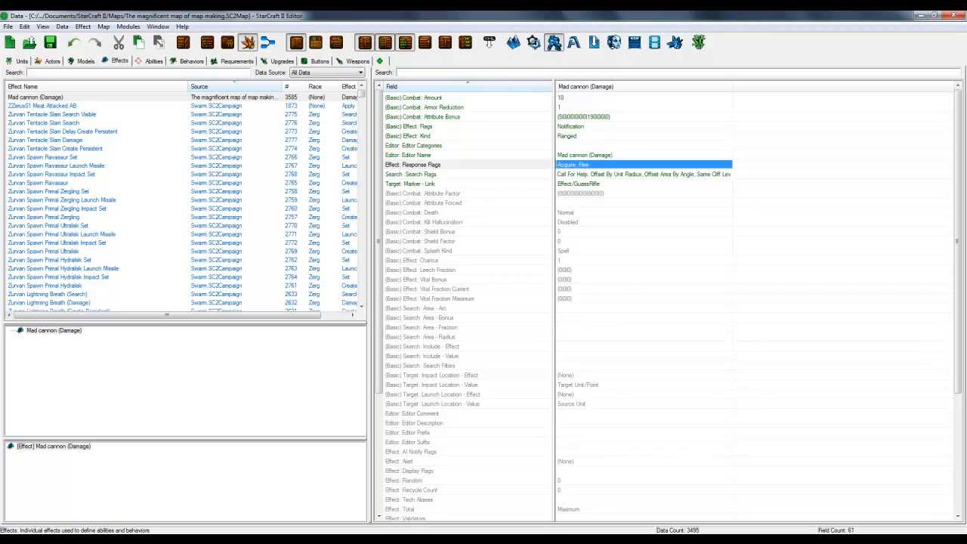
right_click(593, 164)
click(624, 170)
Review the available damage Kind options for the Mad cannon (Damage) effect and keep Ranged
click(562, 126)
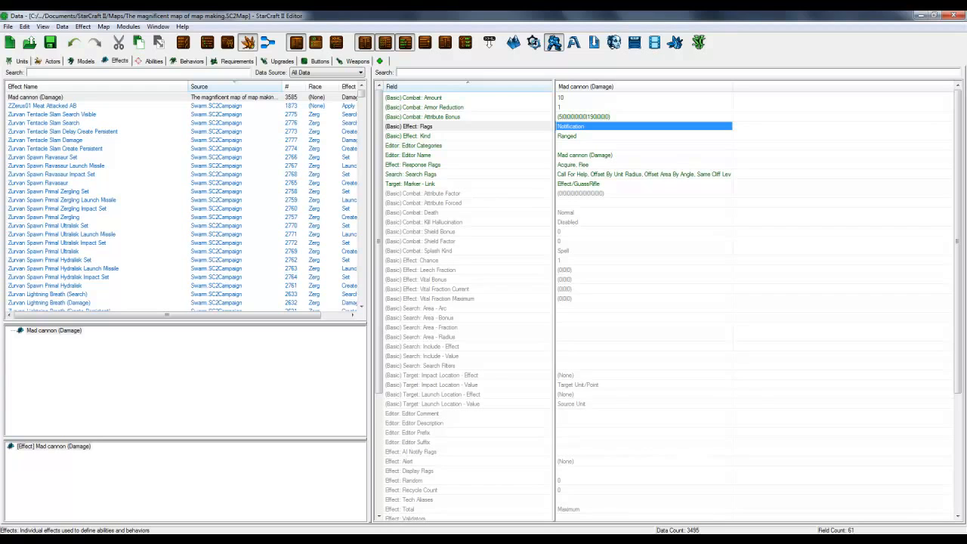
click(563, 136)
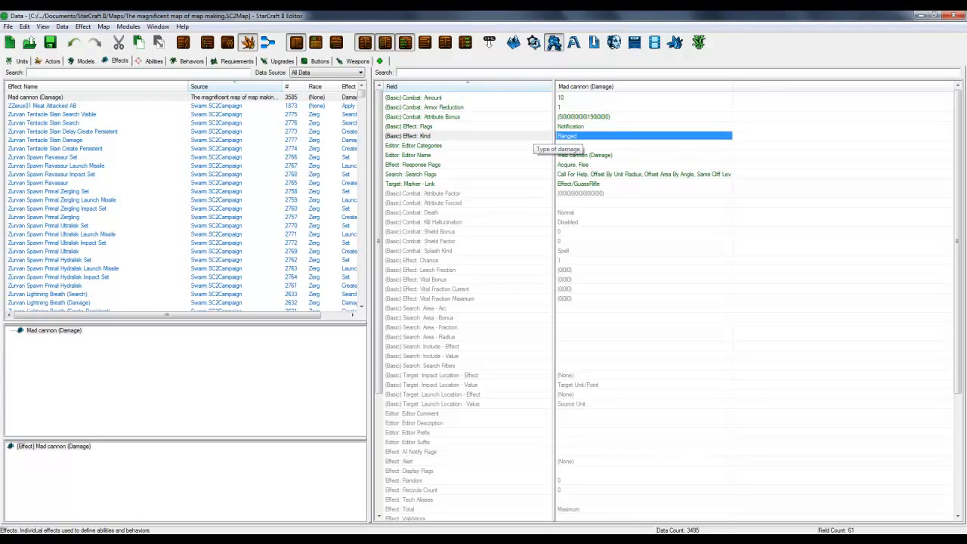
right_click(568, 135)
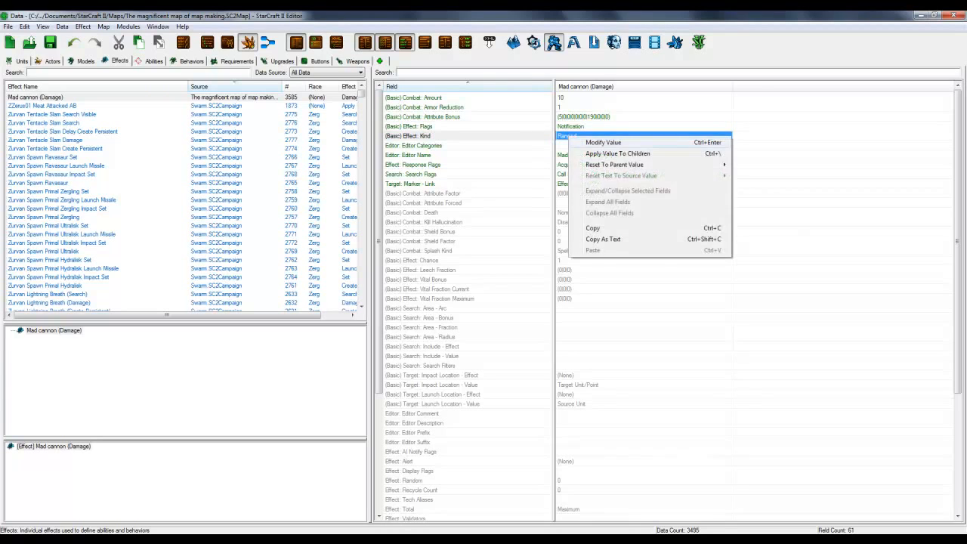
click(597, 142)
click(151, 44)
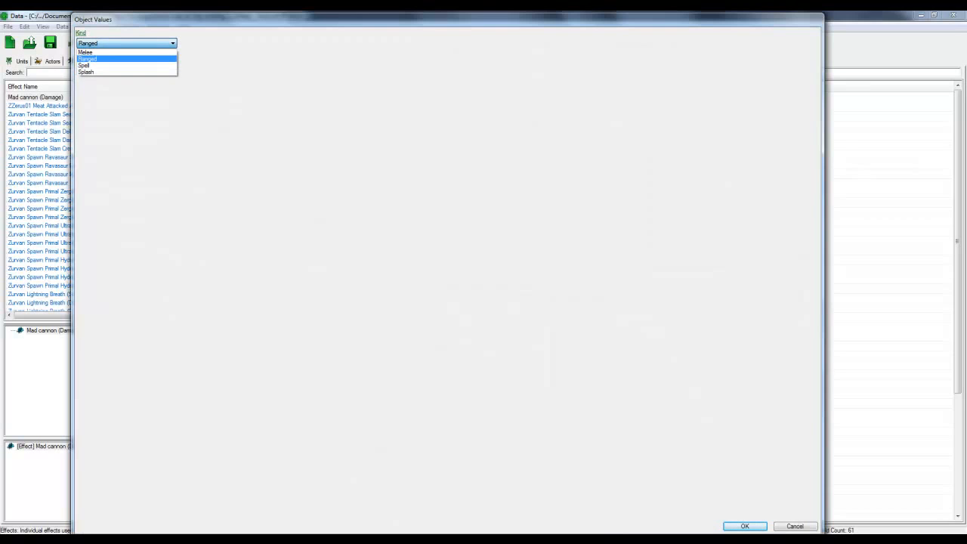
click(121, 59)
key(Return)
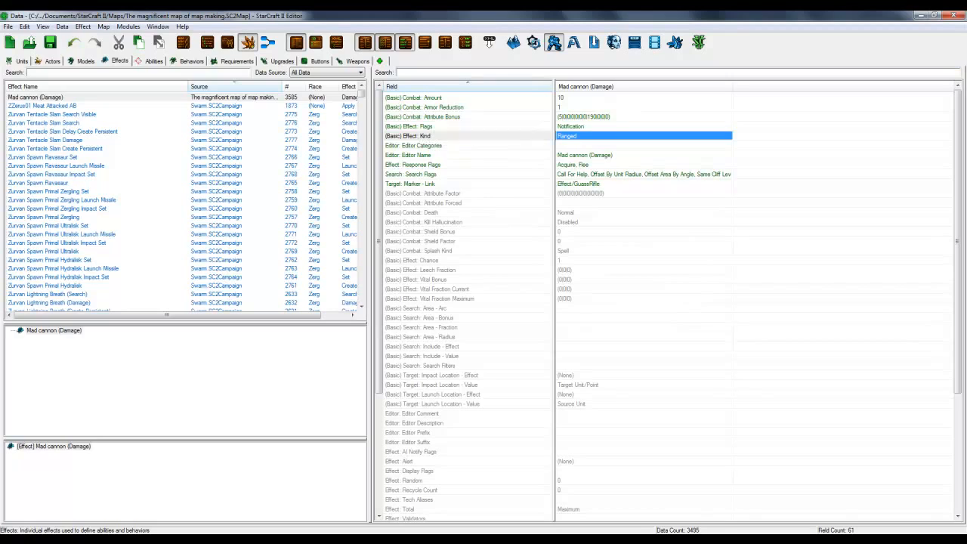
Inspect the Armor Reduction value of the Mad cannon (Damage) effect
click(413, 117)
click(393, 108)
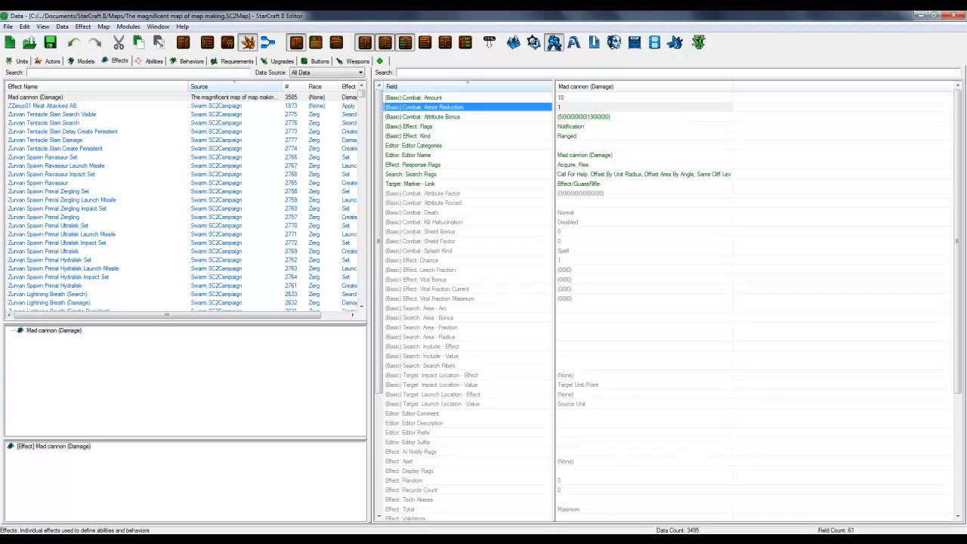
right_click(563, 107)
click(592, 115)
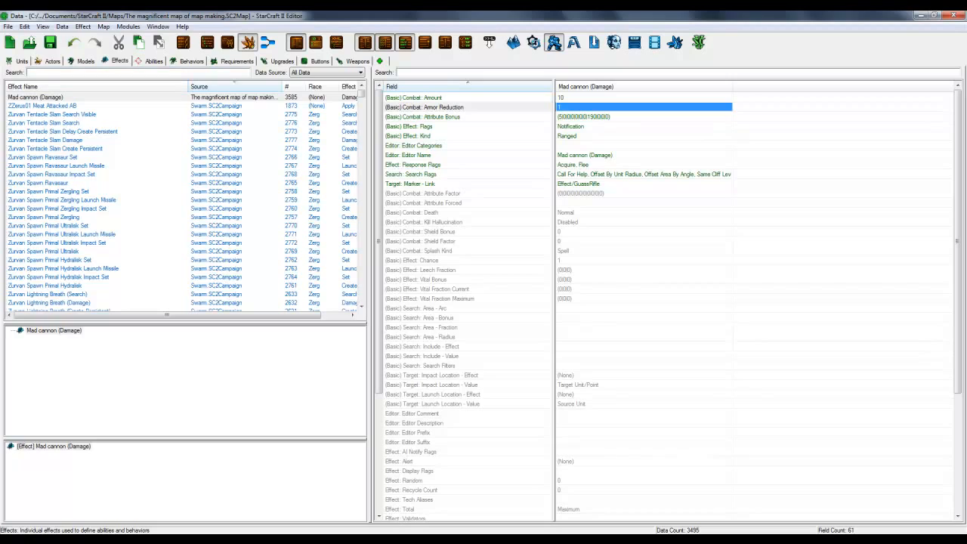
Set the Attack Effect token of the Mad cannon actor to Mad cannon (Damage)
click(52, 61)
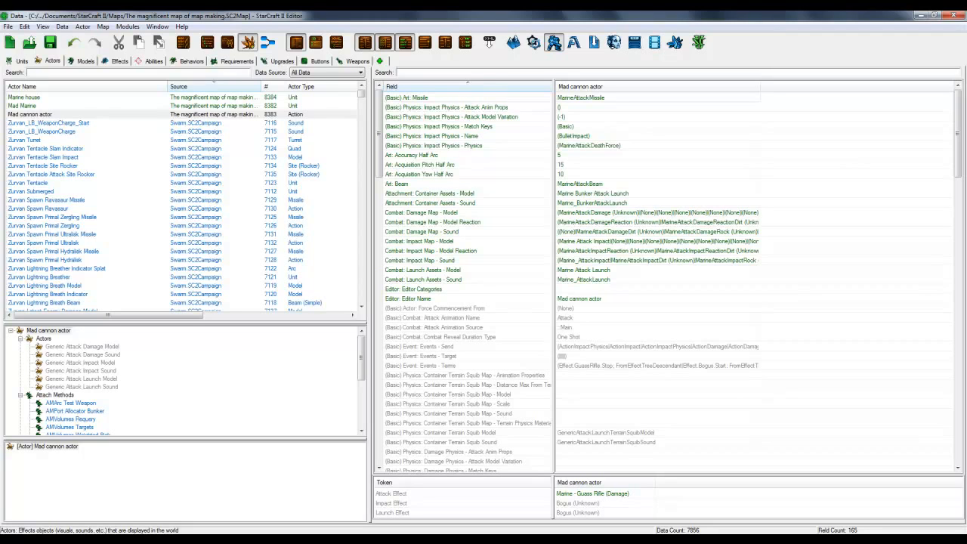
right_click(609, 494)
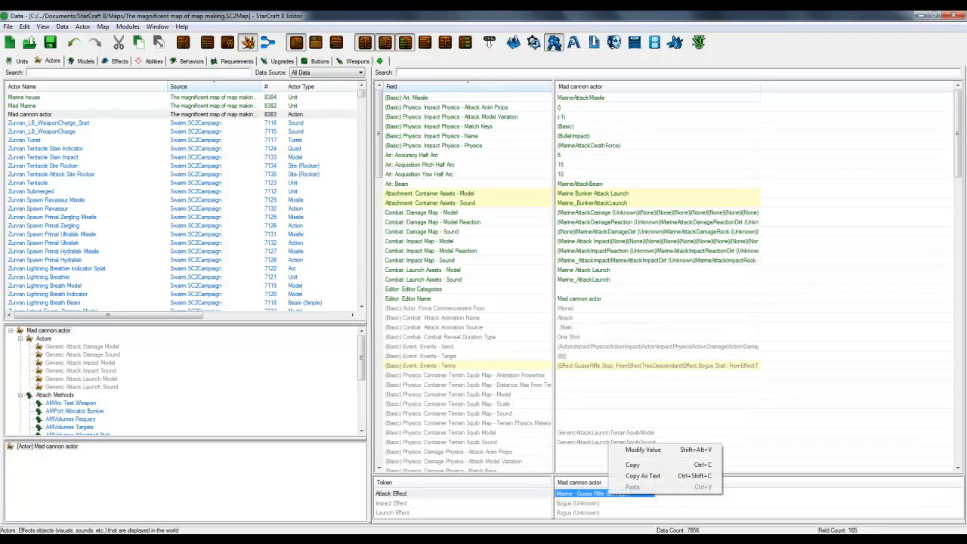
click(642, 449)
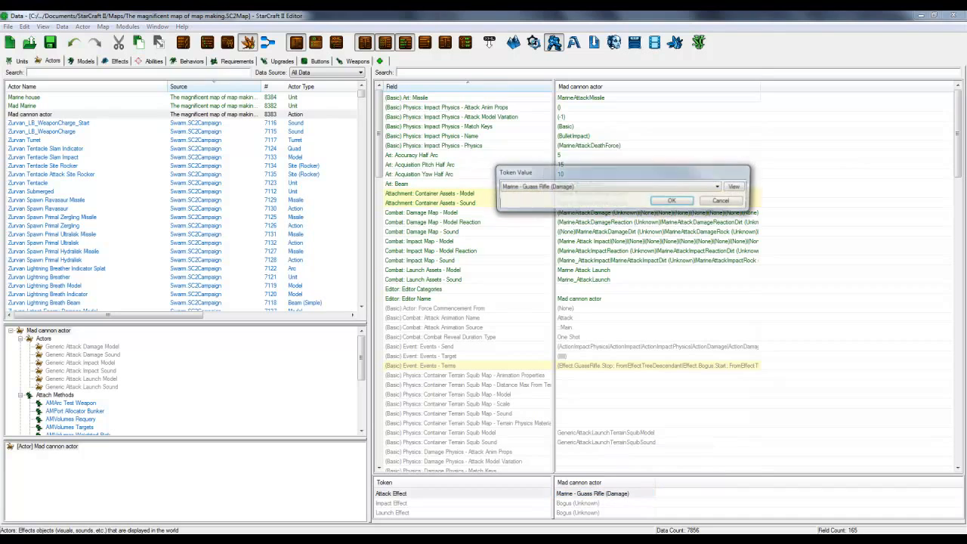
click(718, 187)
text(mad)
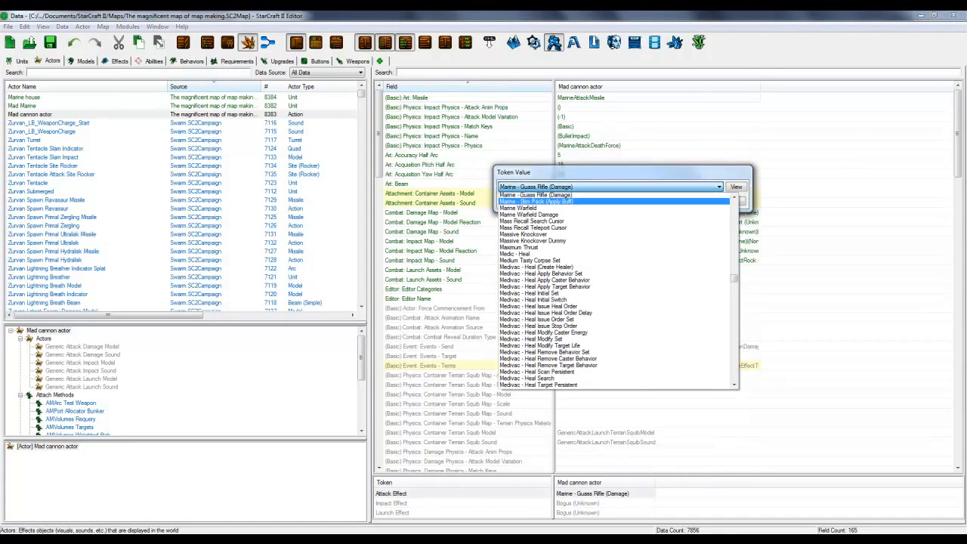
key(Return)
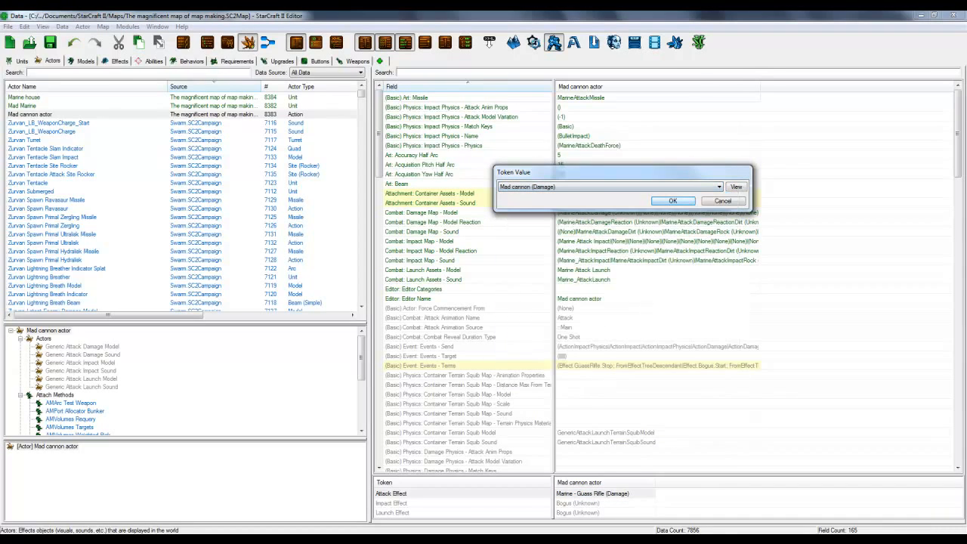
key(Return)
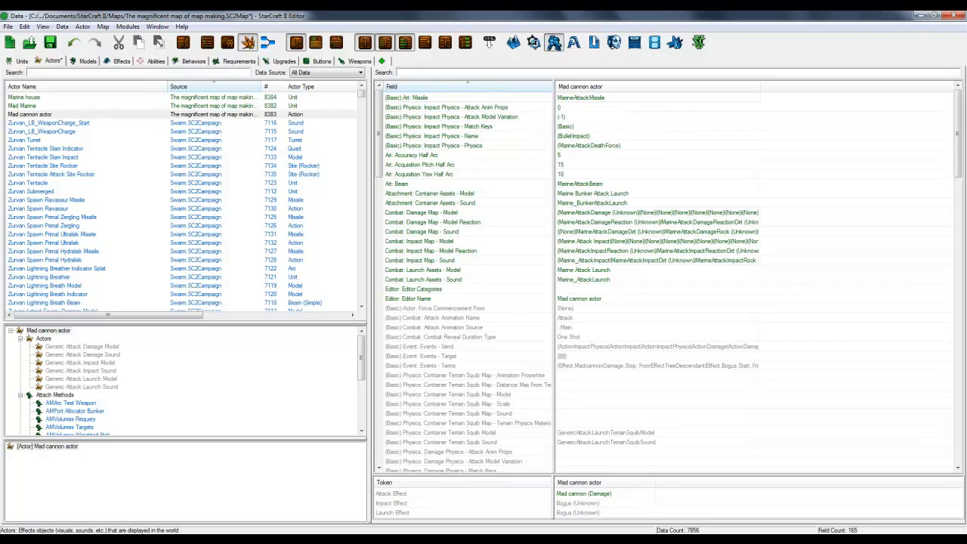
Inspect the Art: Missile value of the Mad cannon actor and keep MarineAttackMissile
click(581, 97)
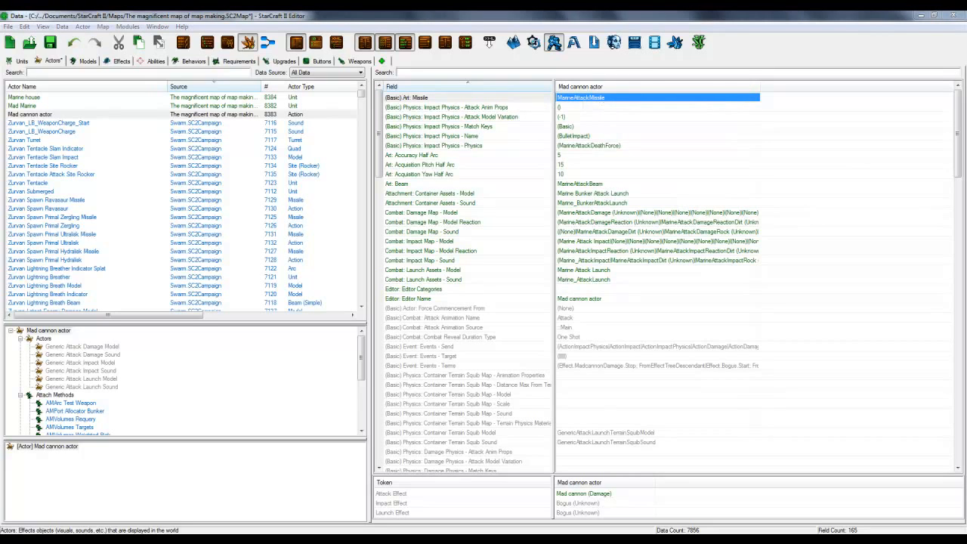
double_click(580, 97)
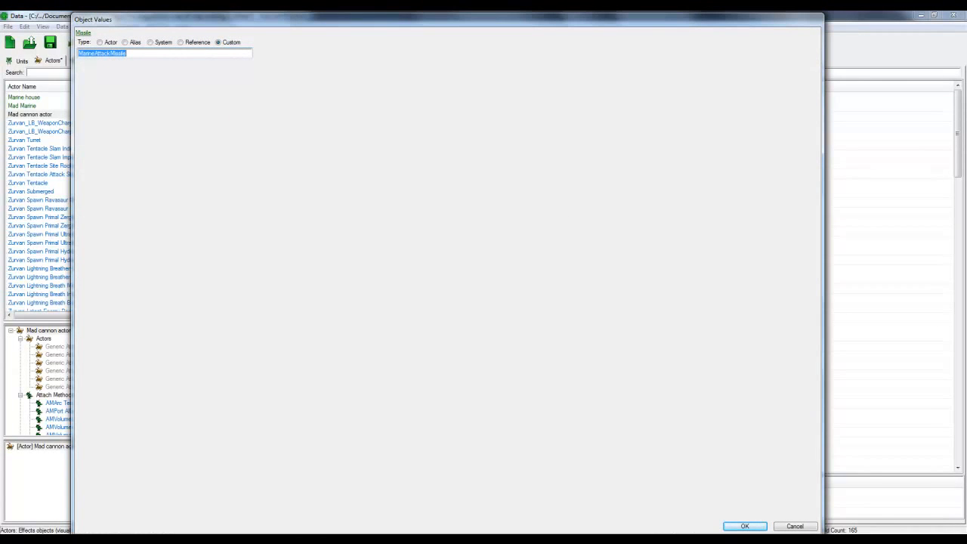
click(745, 526)
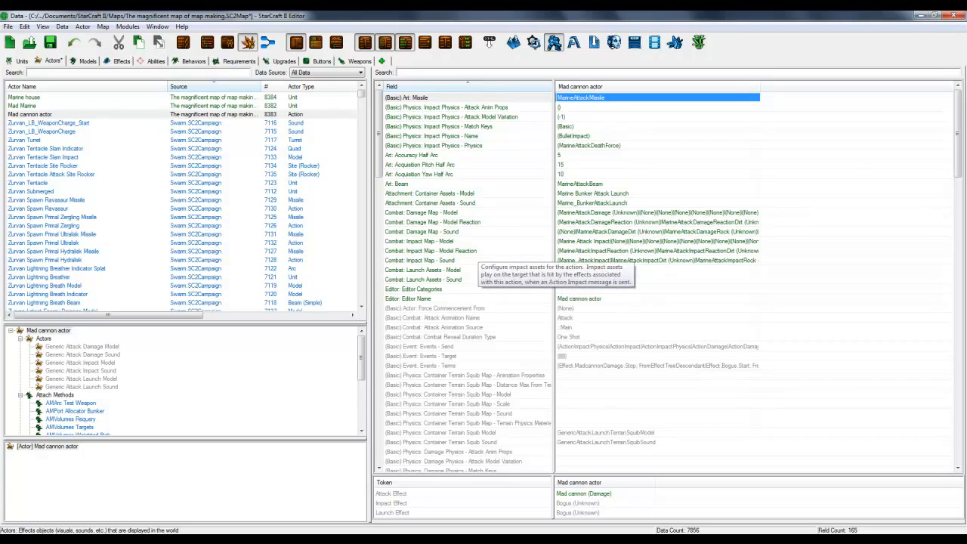
Open the Mad cannon actor's Impact Map - Model values and examine the entries for the different surface types
click(451, 240)
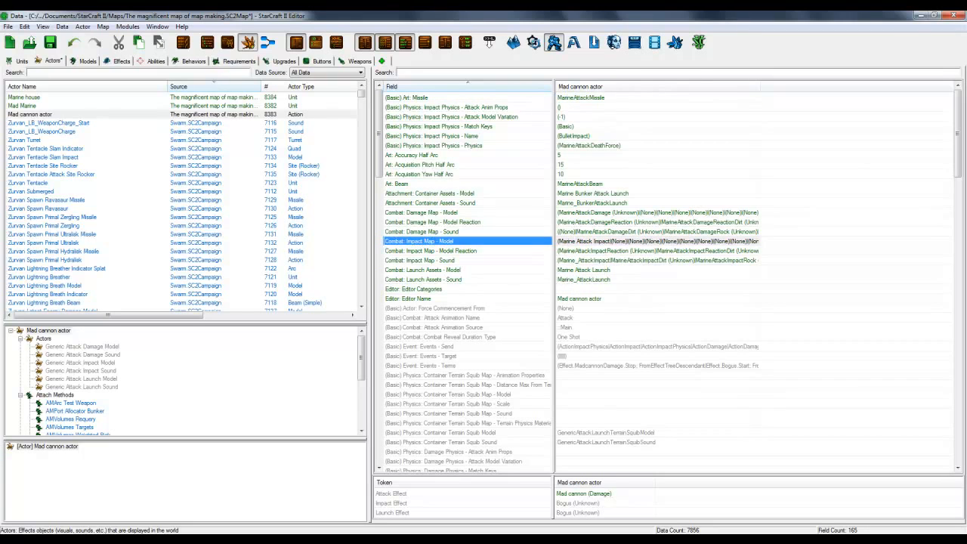
click(594, 241)
right_click(594, 242)
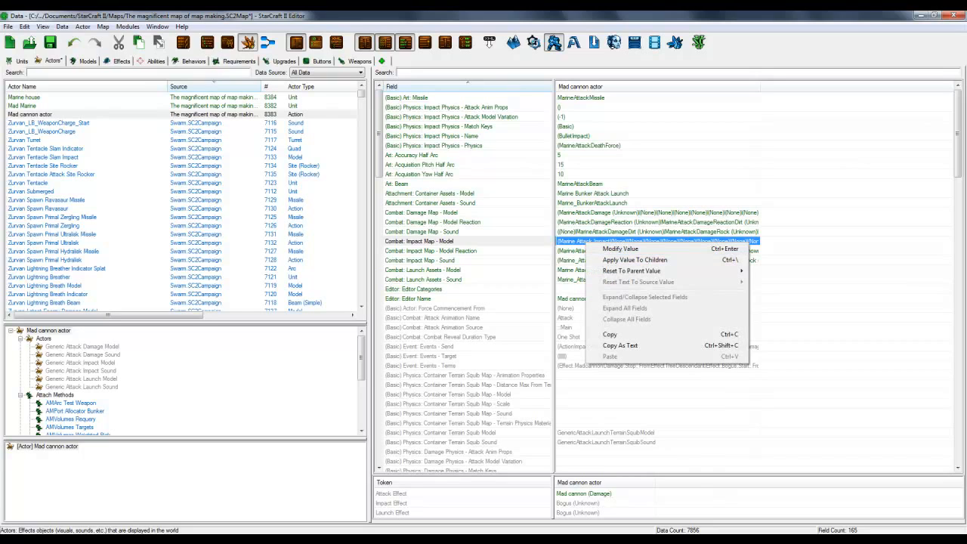
click(621, 250)
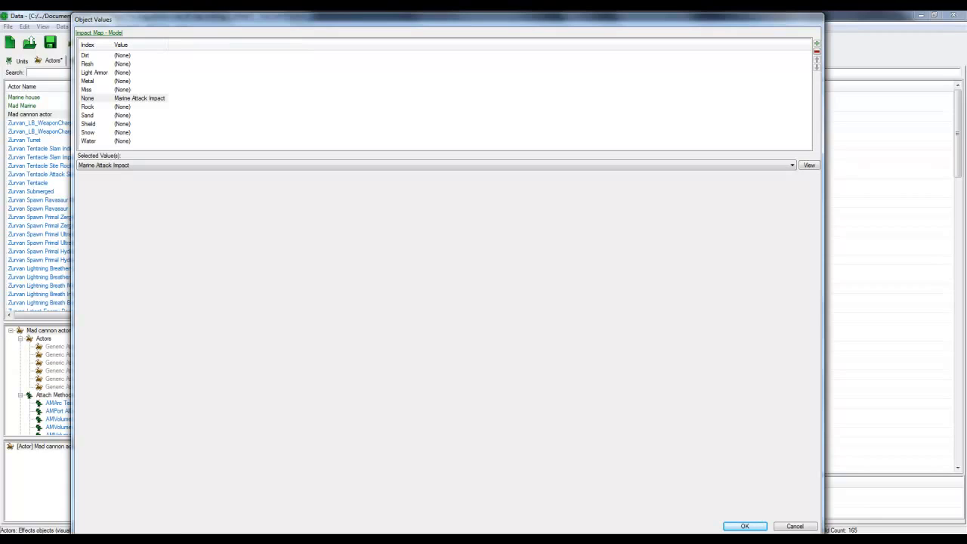
click(122, 55)
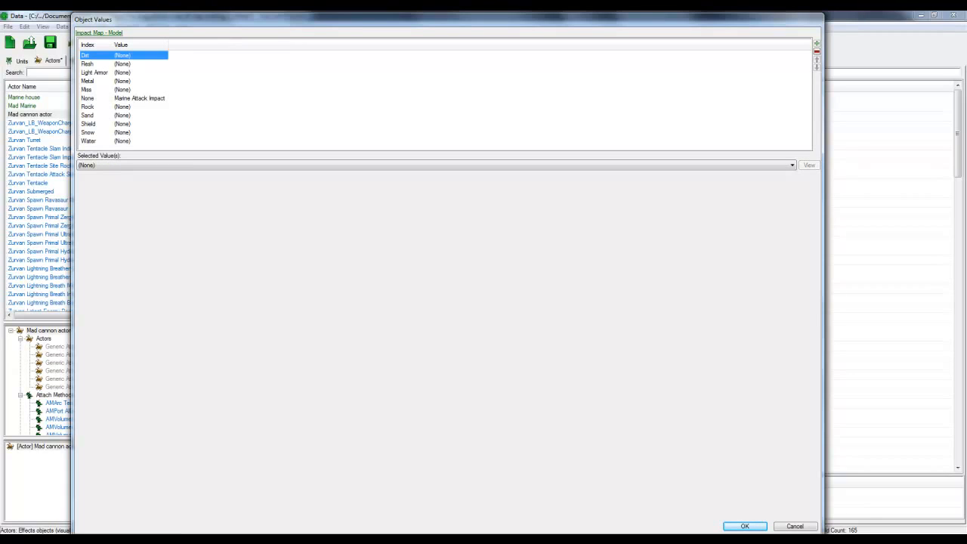
click(123, 141)
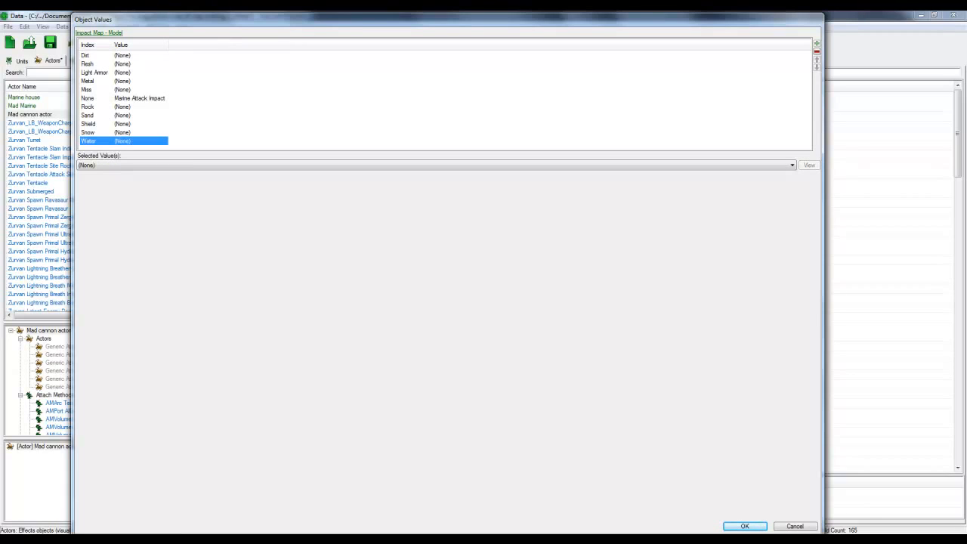
click(123, 124)
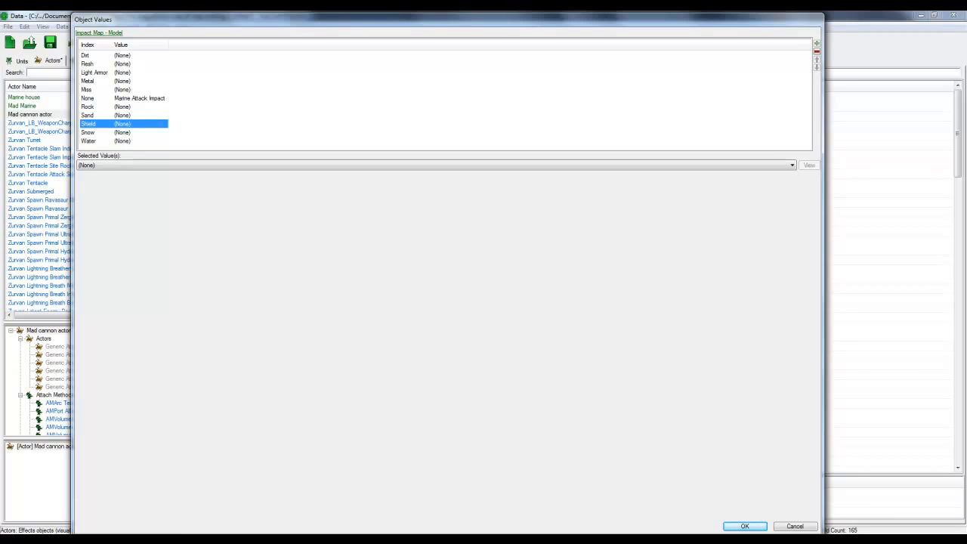
click(122, 107)
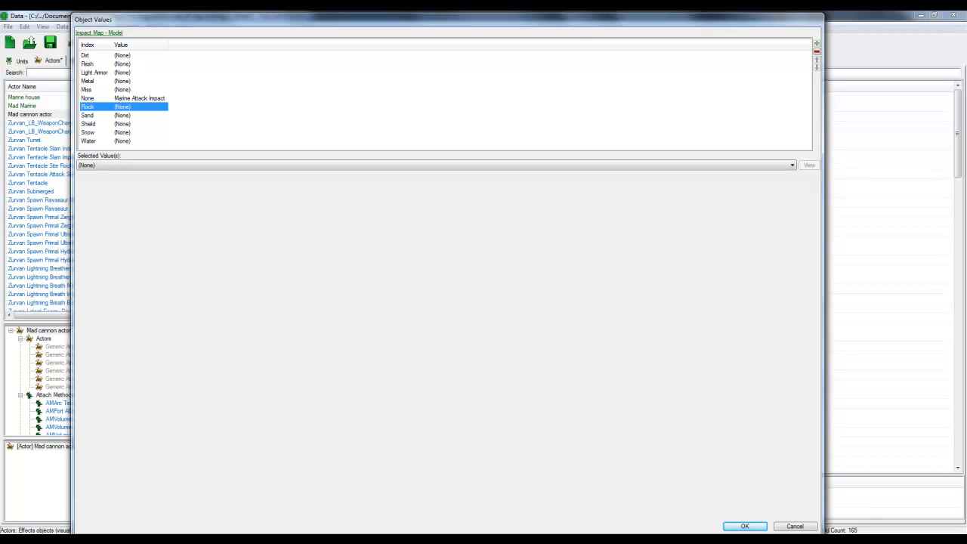
click(122, 98)
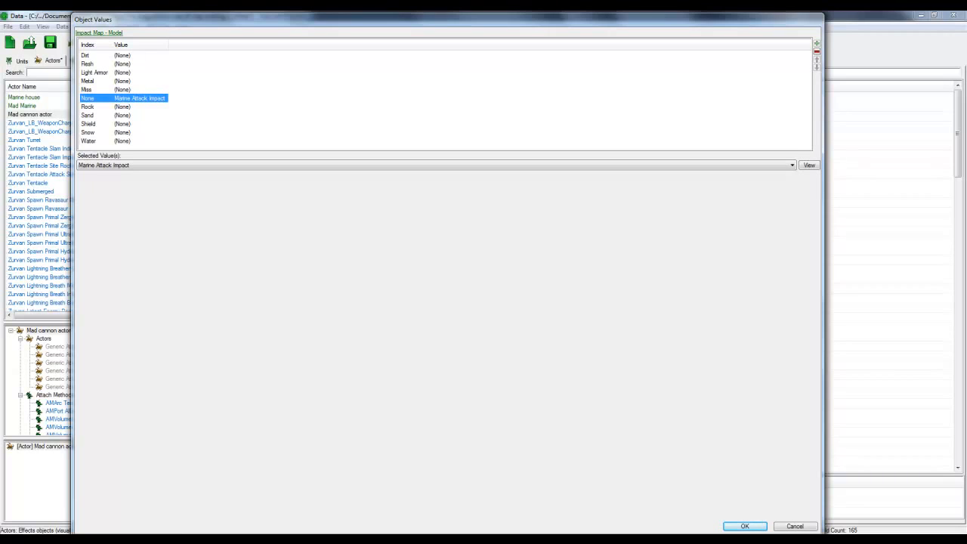
click(124, 90)
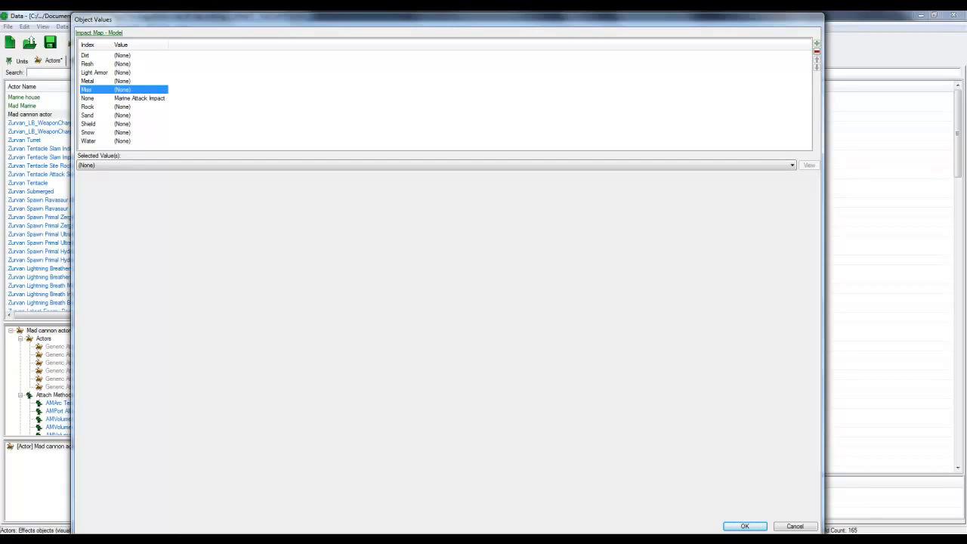
click(124, 98)
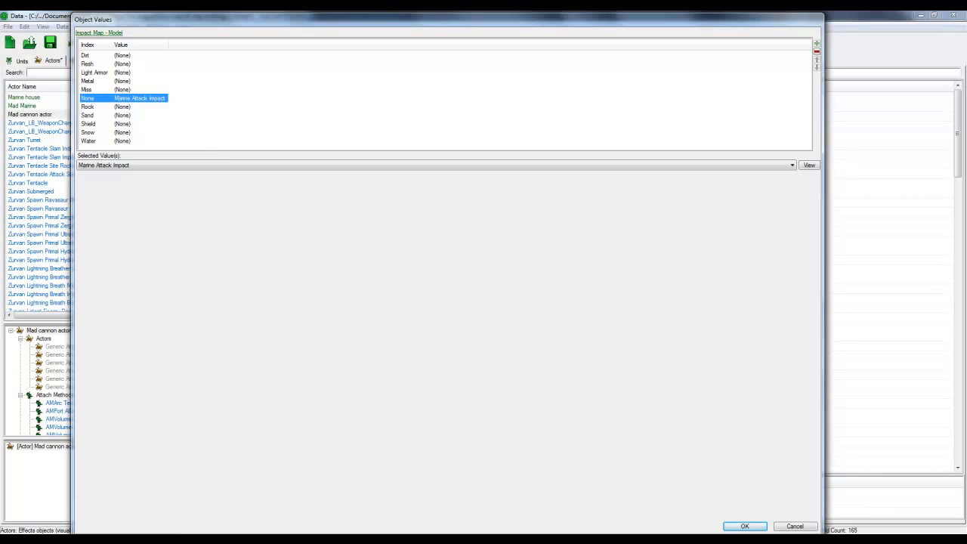
click(436, 165)
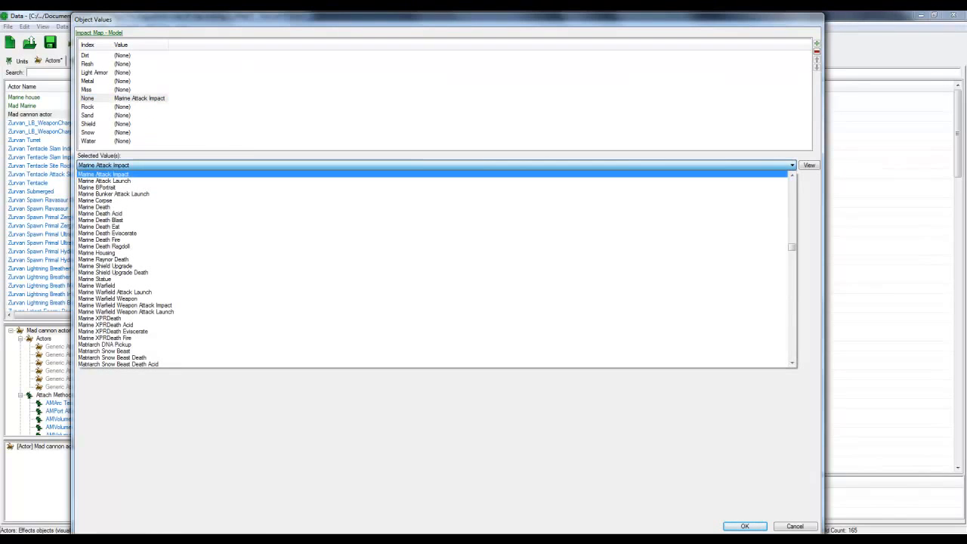
key(Down)
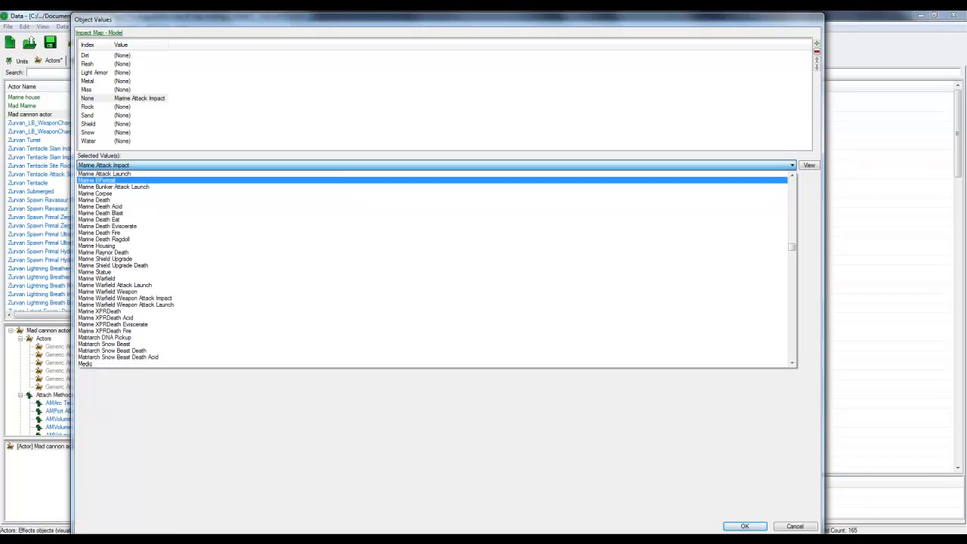
scroll(435, 293, down, 5)
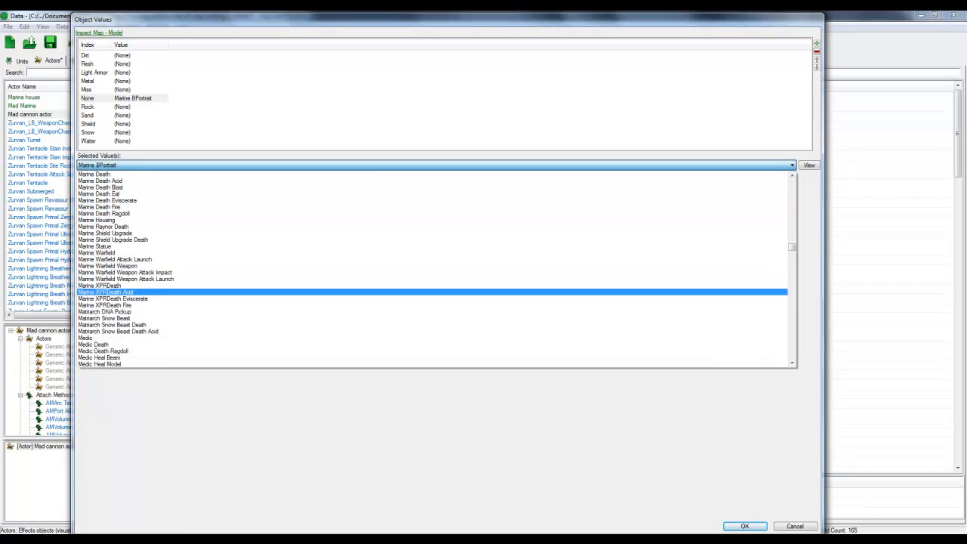
scroll(433, 269, up, 3)
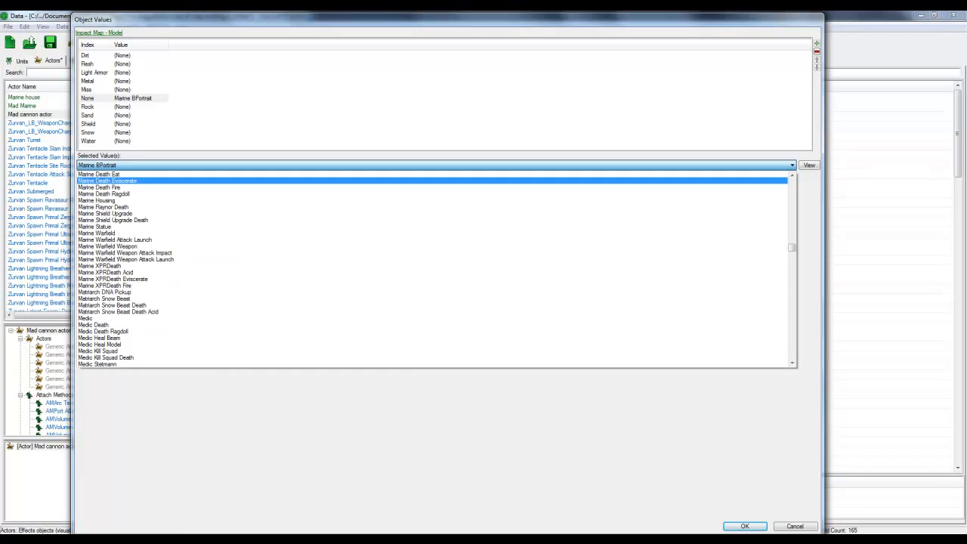
key(Escape)
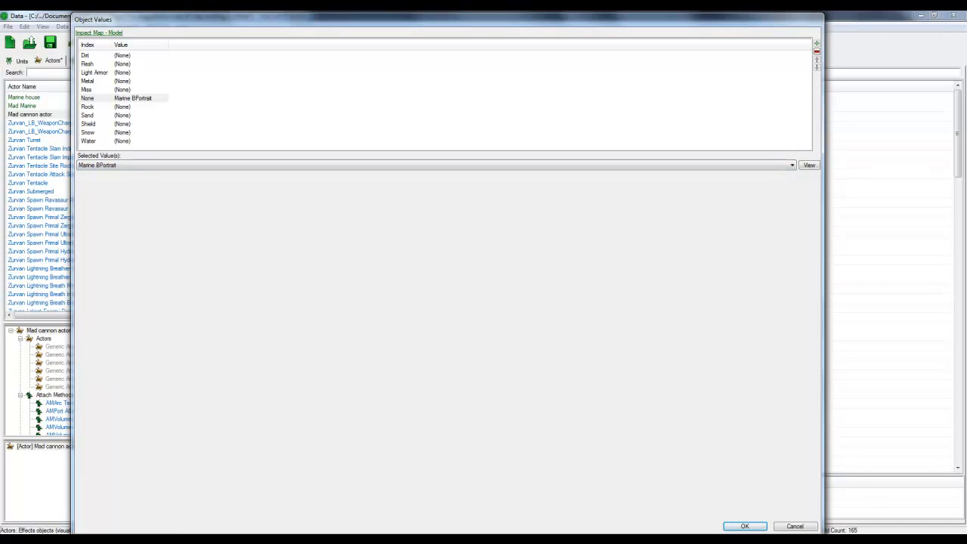
key(Escape)
right_click(604, 241)
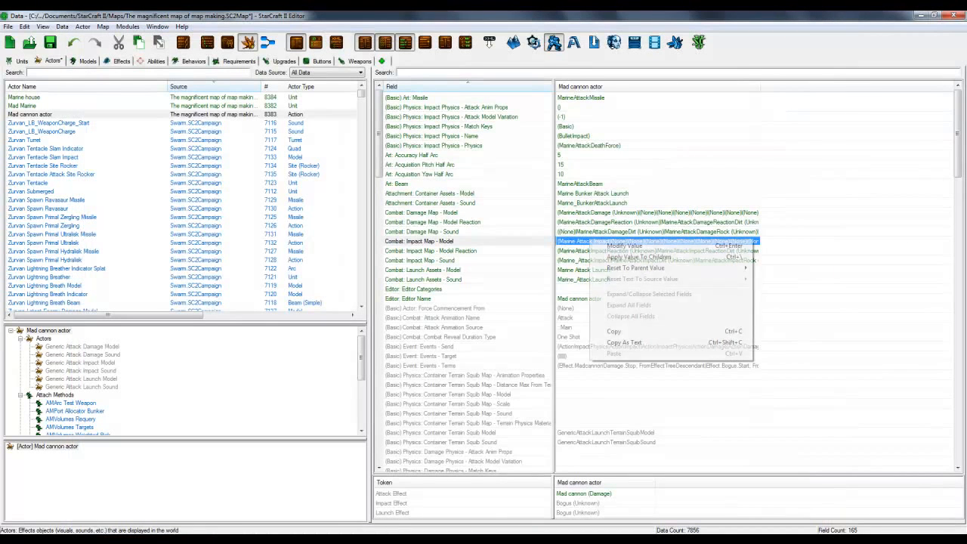
key(Escape)
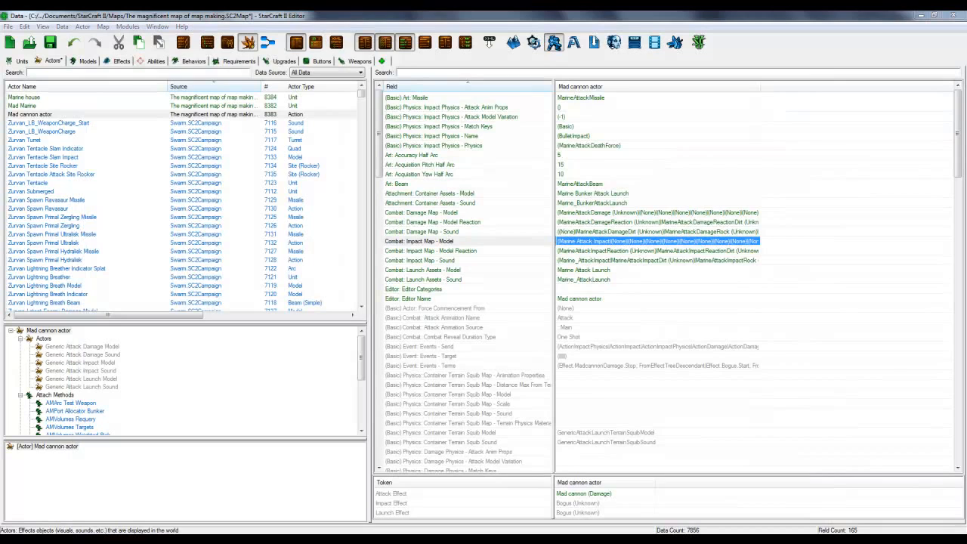
Set the None entry of the Mad cannon actor's Impact Map - Model to Marauder Base Attack Impact
double_click(604, 241)
click(122, 90)
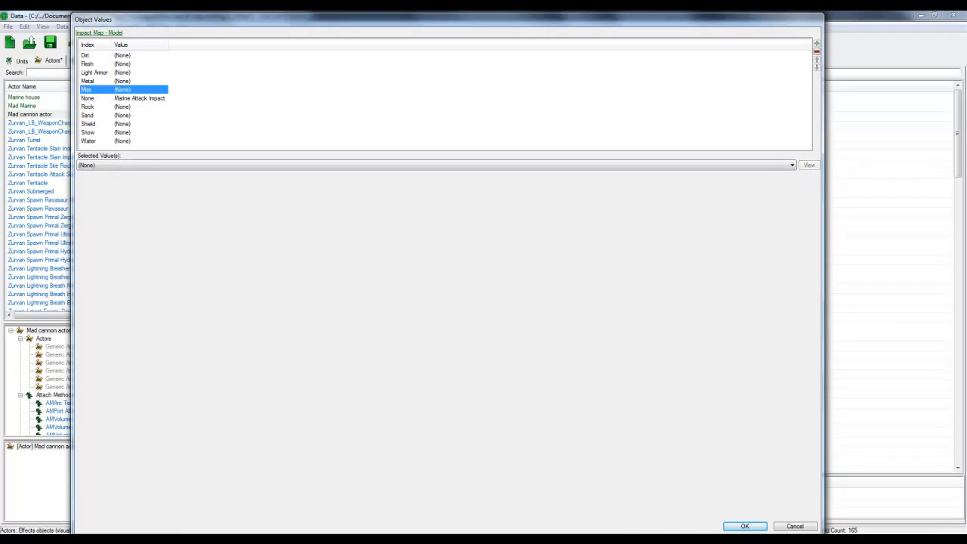
click(130, 98)
click(144, 165)
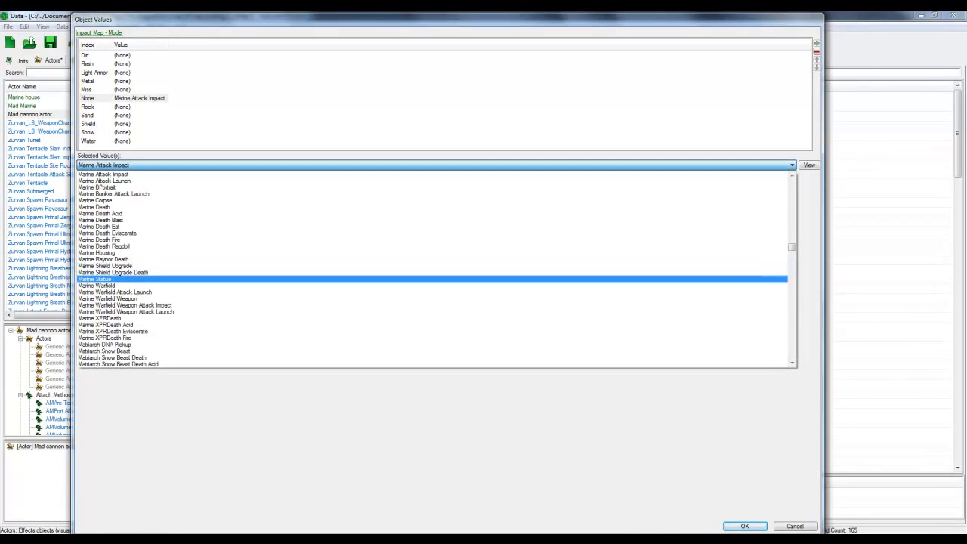
scroll(433, 269, down, 1)
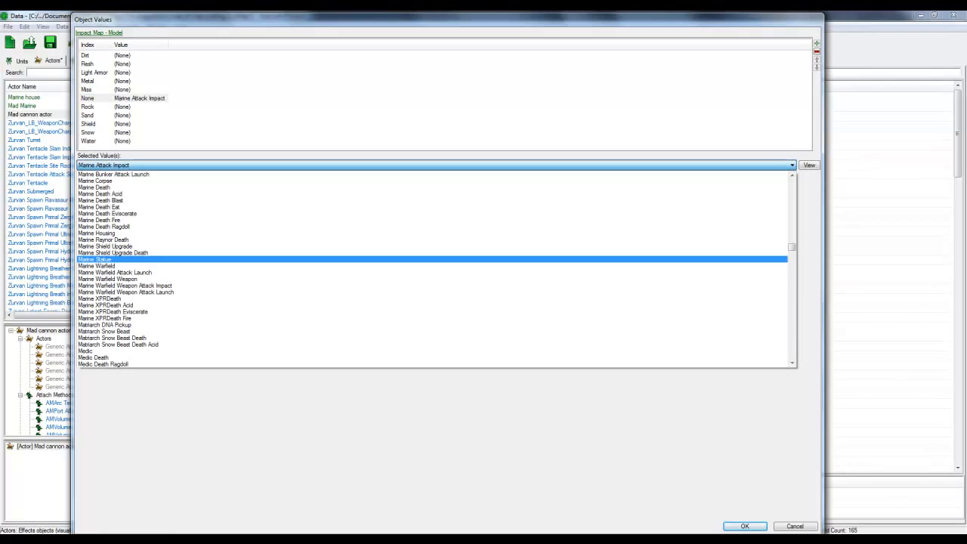
scroll(433, 249, up, 7)
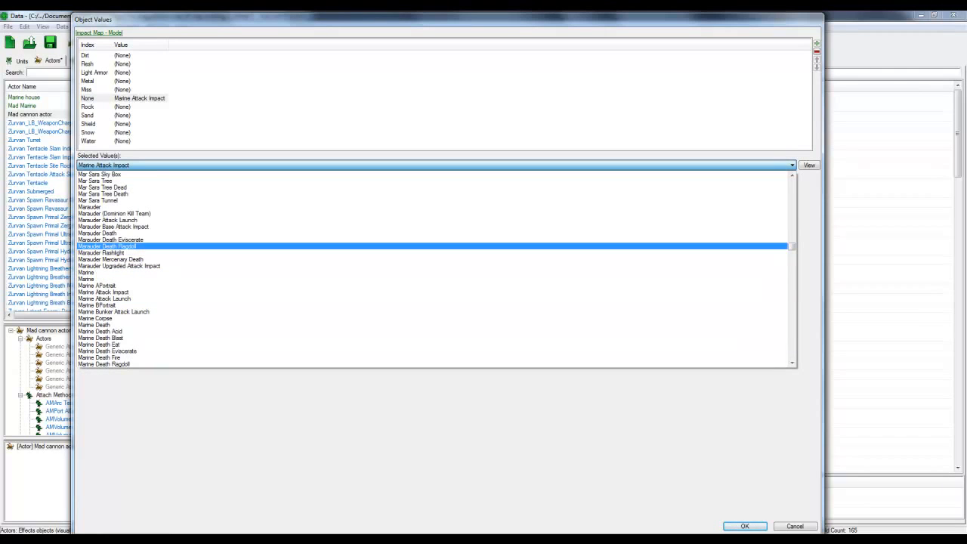
click(433, 220)
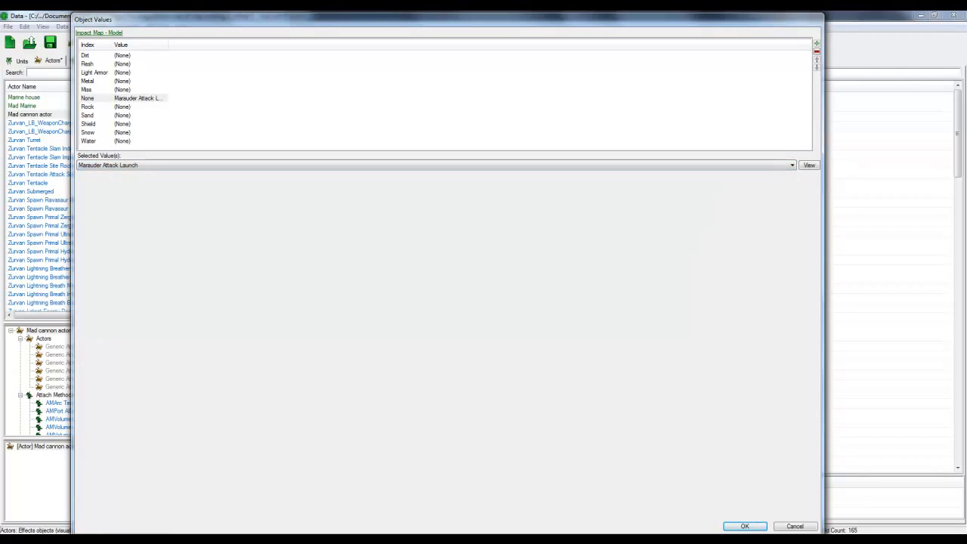
click(436, 165)
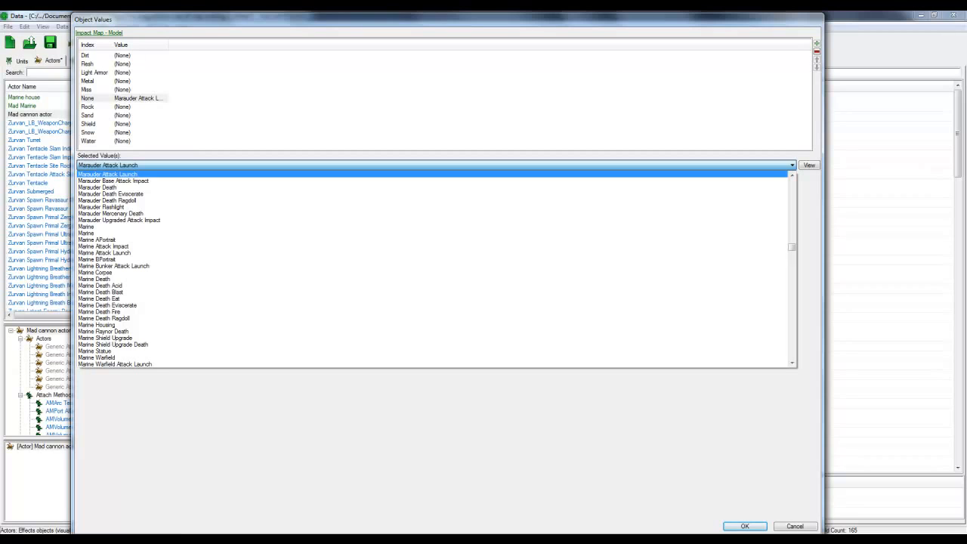
click(433, 180)
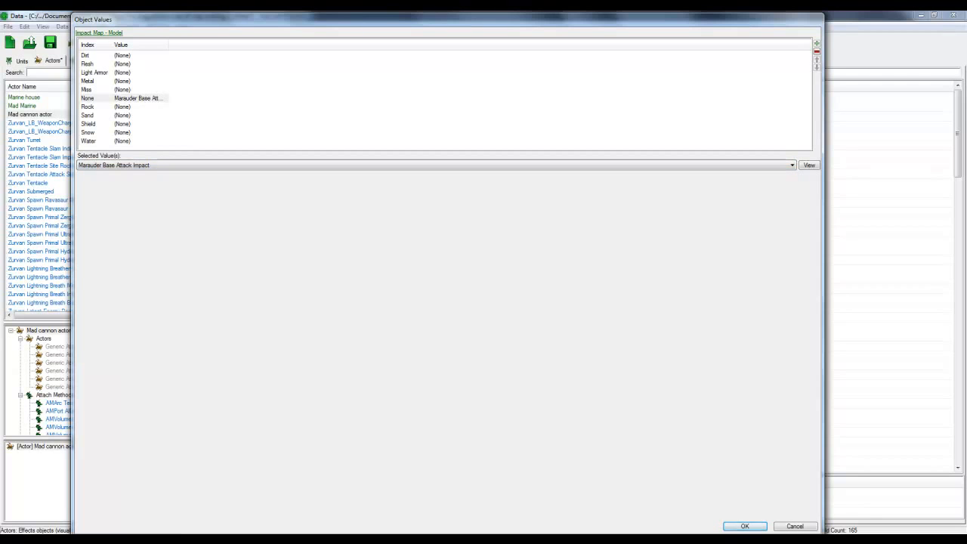
click(745, 526)
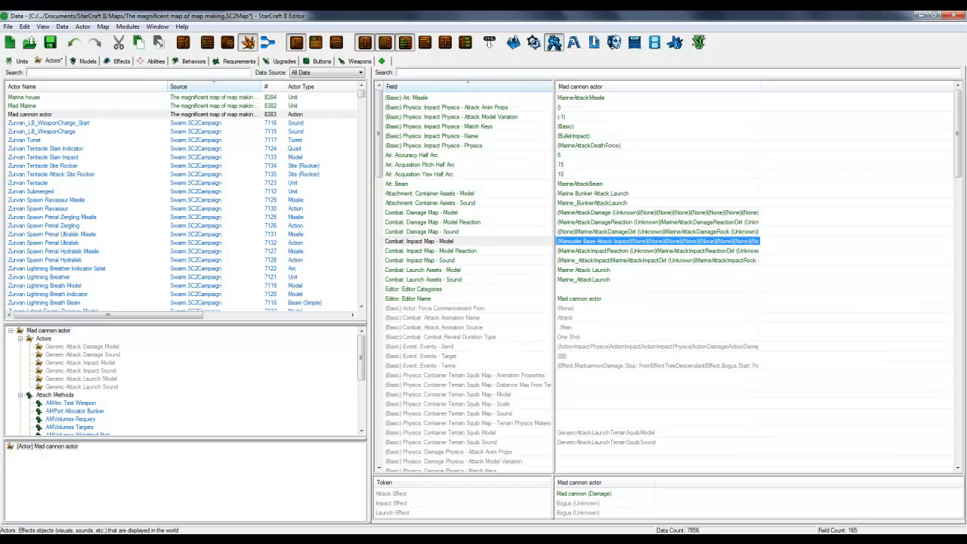
Set the Mad cannon actor's Launch Assets - Model to Planetary Fortress Attack Launch
click(579, 269)
right_click(578, 269)
click(604, 274)
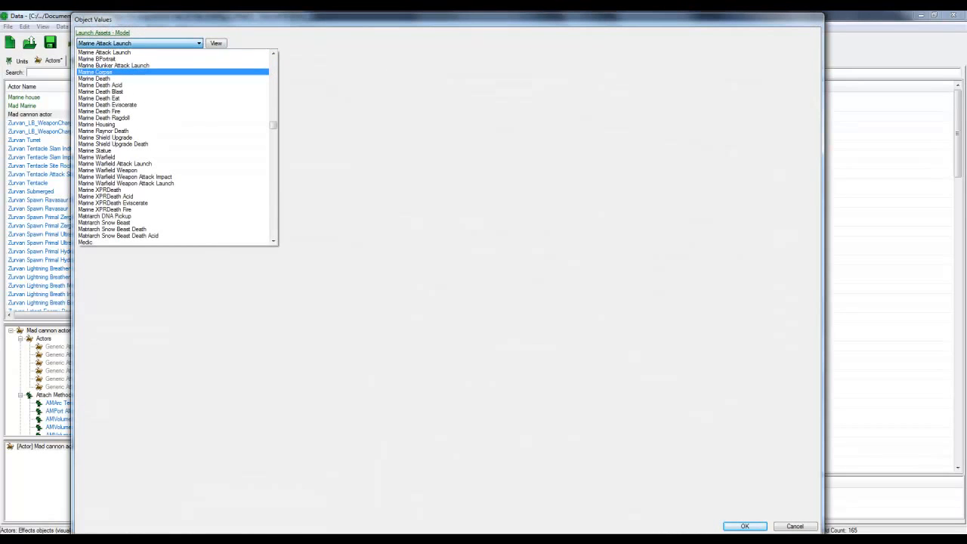
text(pla)
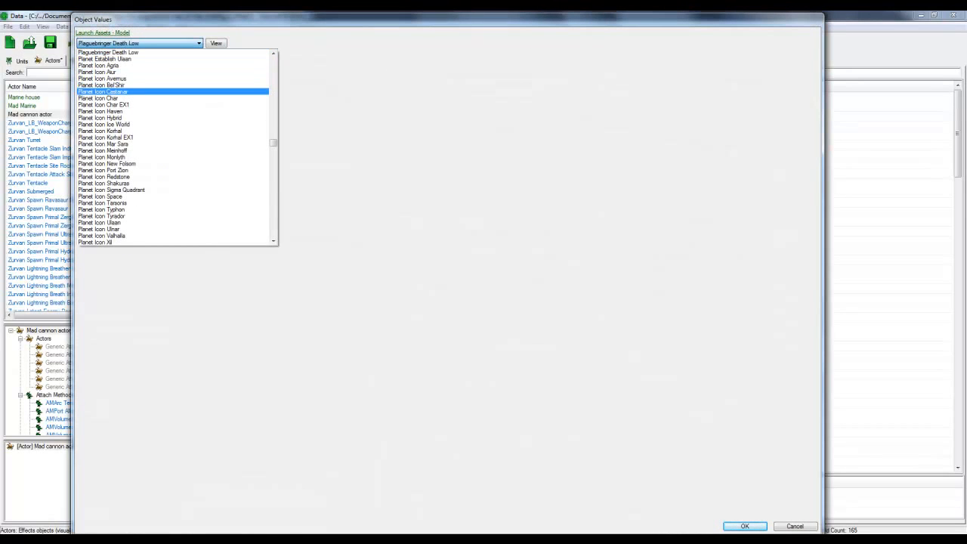
scroll(173, 148, down, 20)
scroll(177, 147, up, 10)
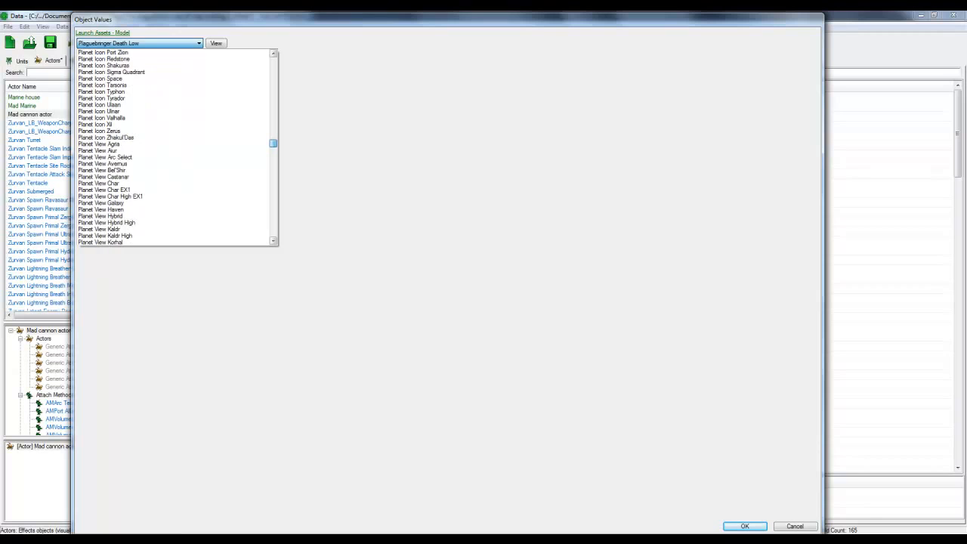
scroll(174, 176, down, 10)
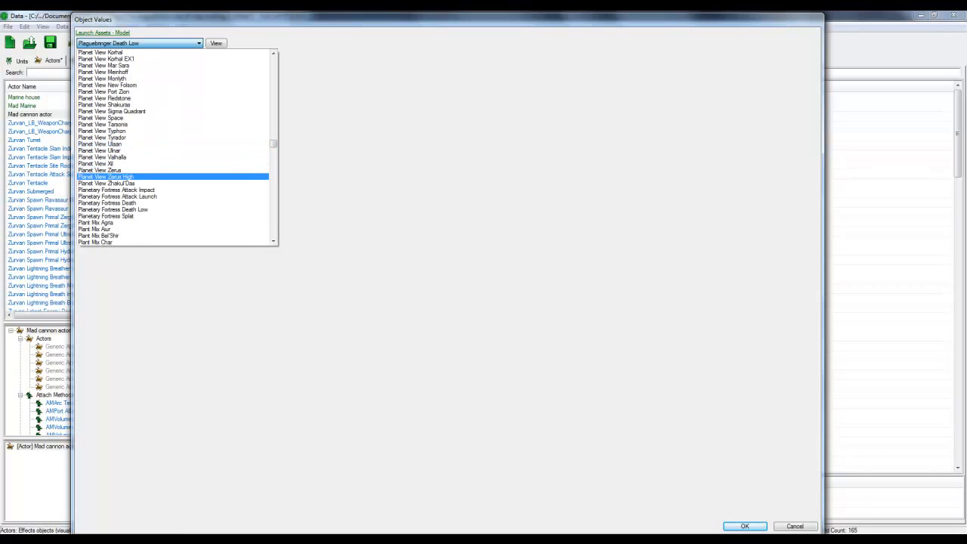
click(151, 190)
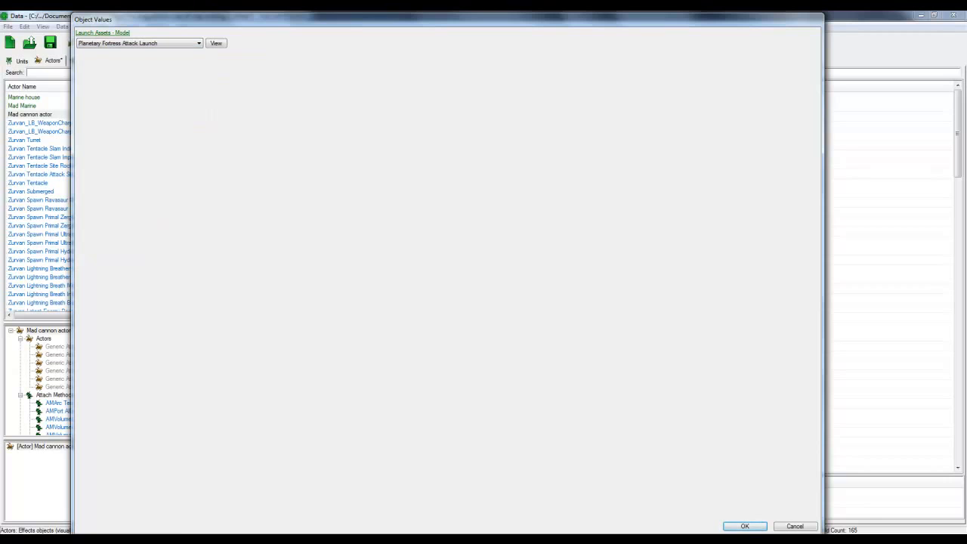
click(745, 526)
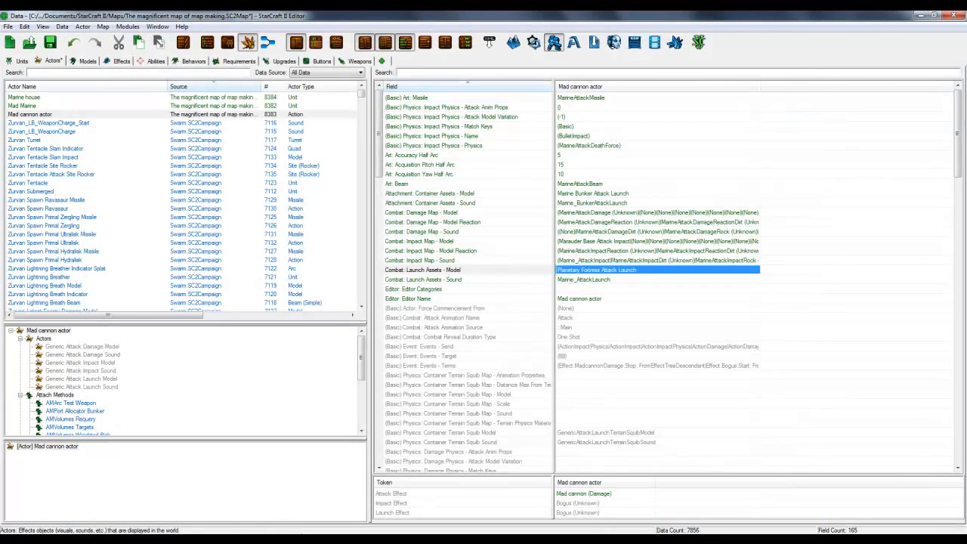
Examine the sound options for the Mad cannon actor's Launch Assets - Sound and keep Marine_AttackLaunch
click(586, 279)
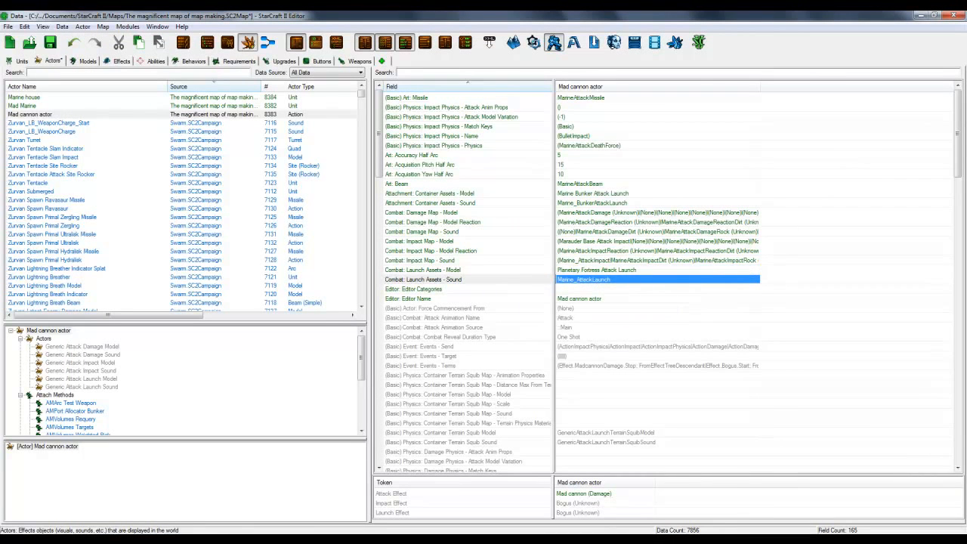
right_click(574, 281)
click(606, 288)
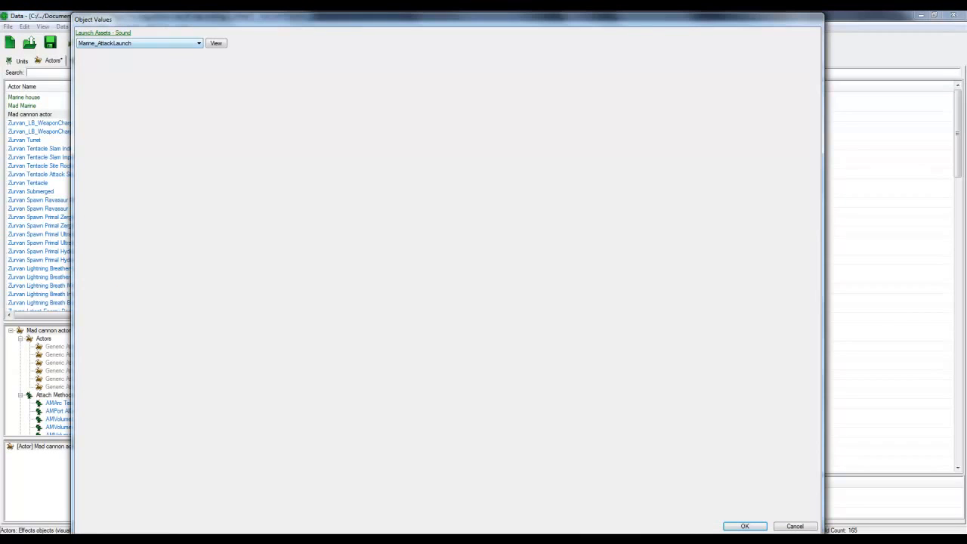
click(141, 43)
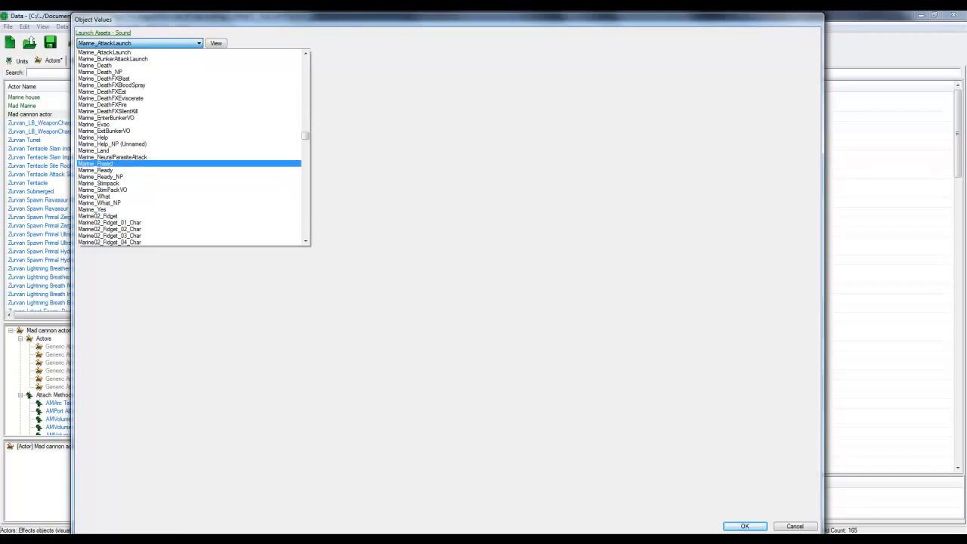
scroll(151, 183, down, 2)
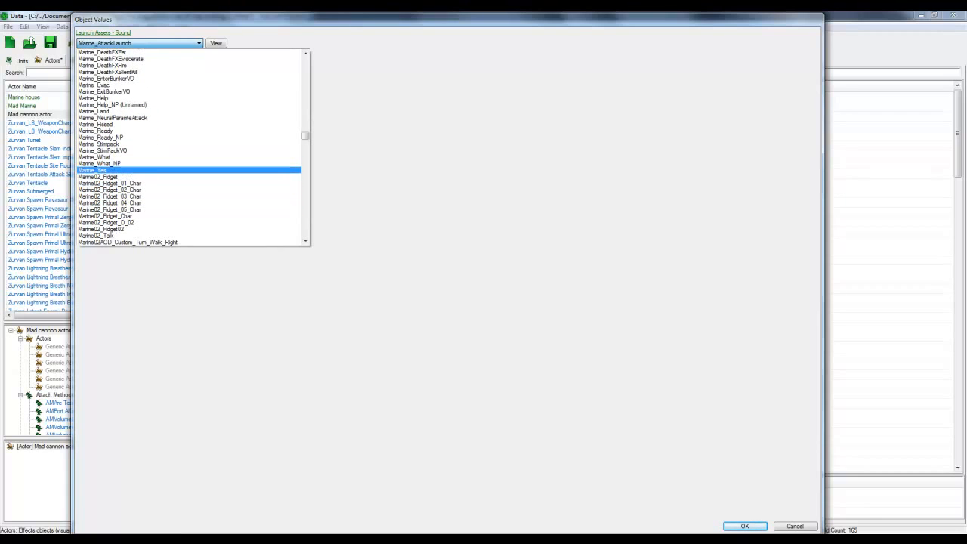
key(Escape)
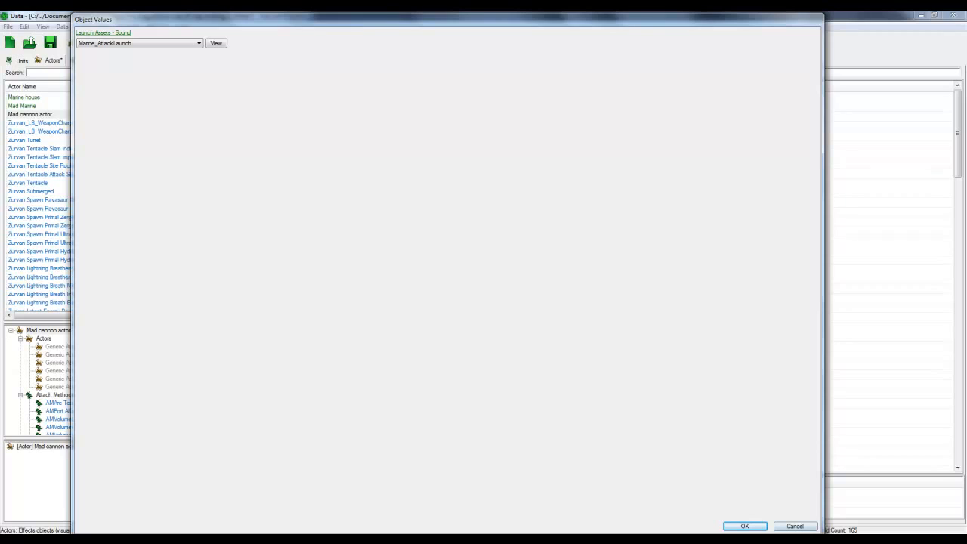
key(Escape)
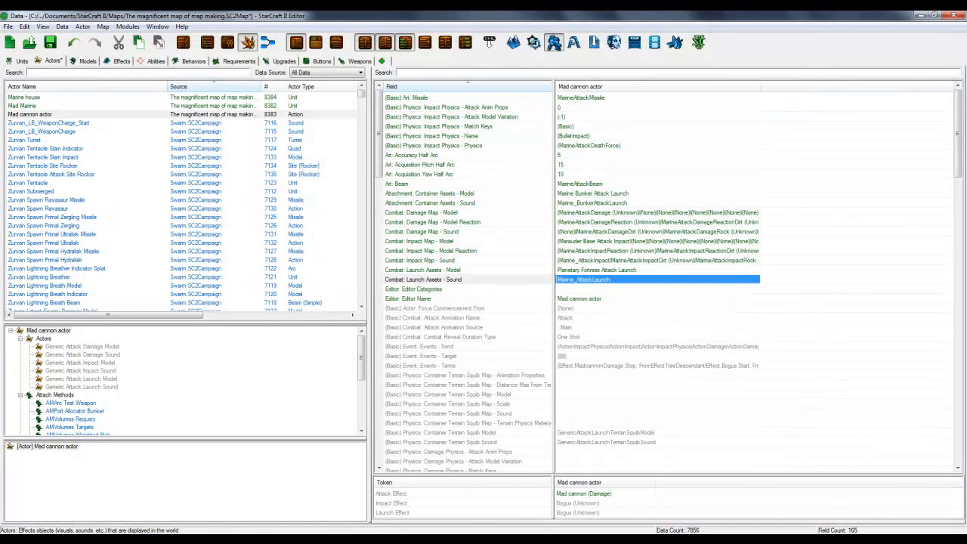
Set the Mad cannon weapon's Effect to Mad cannon (Damage)
click(75, 73)
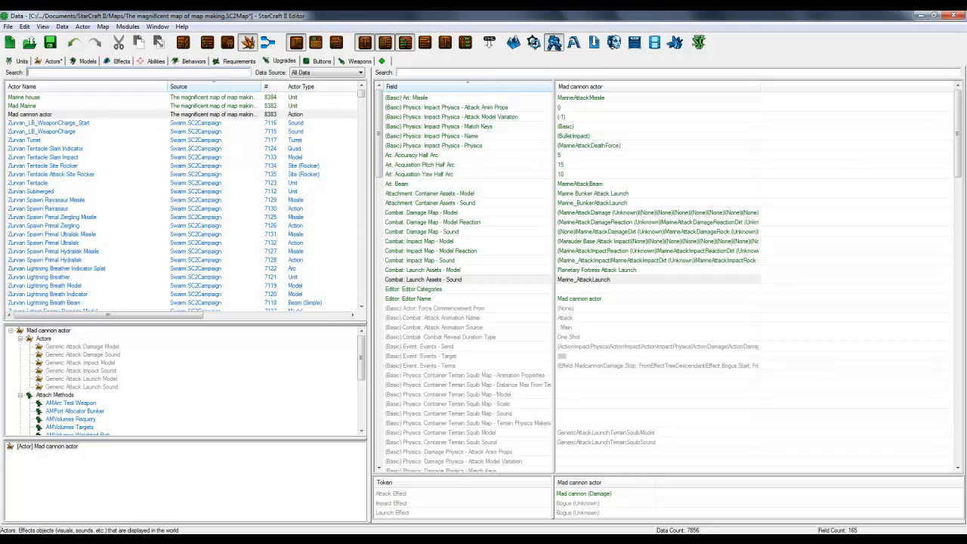
click(284, 61)
click(360, 60)
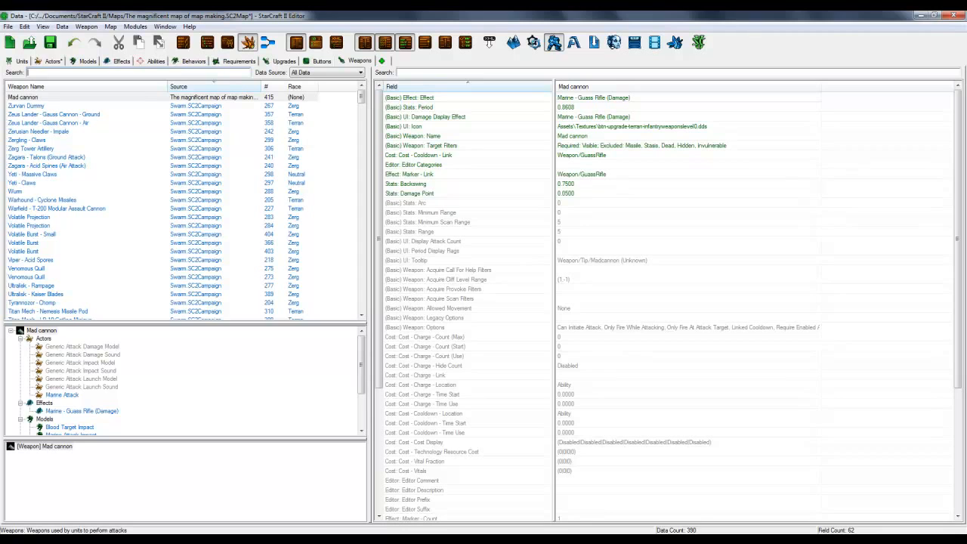
mouse_move(361, 364)
mouse_down()
mouse_move(361, 396)
mouse_move(361, 363)
mouse_up()
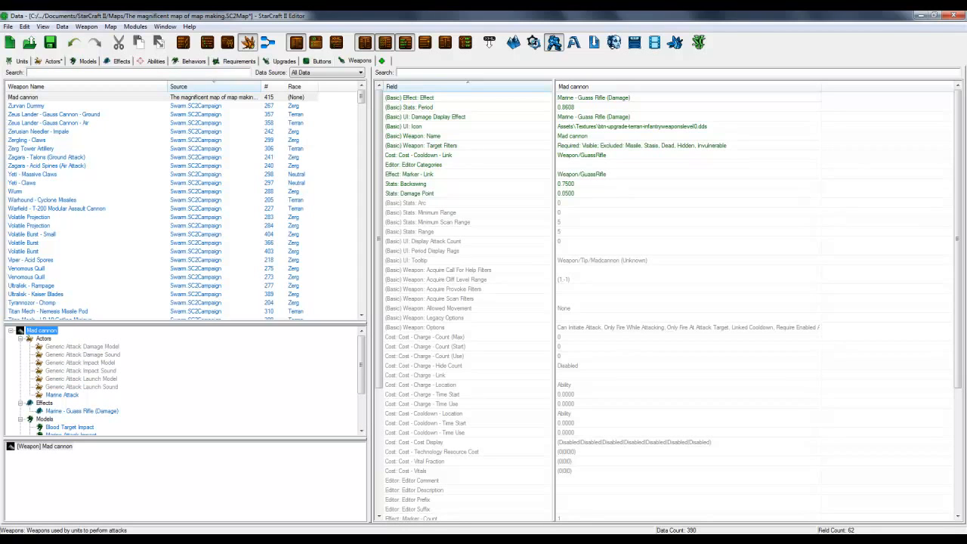
click(591, 97)
right_click(590, 97)
click(625, 103)
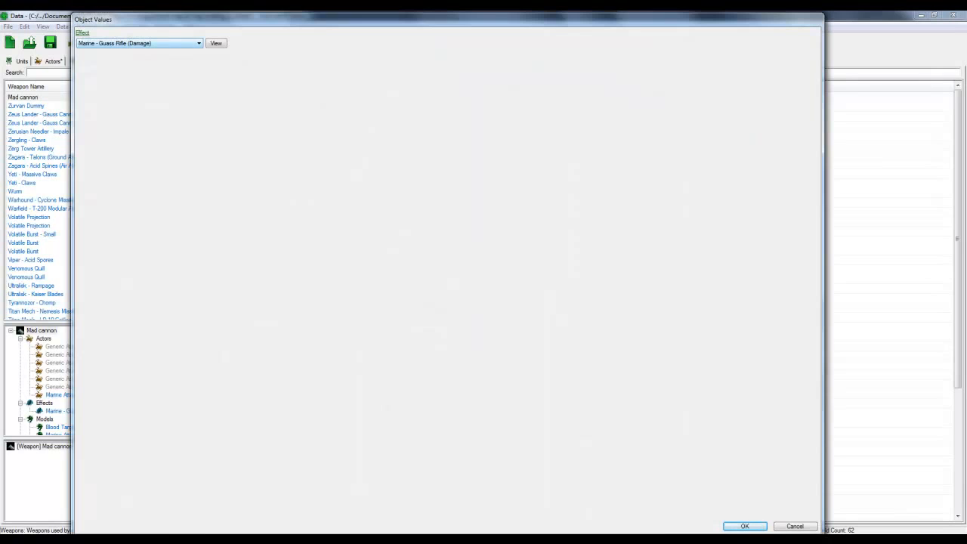
click(151, 43)
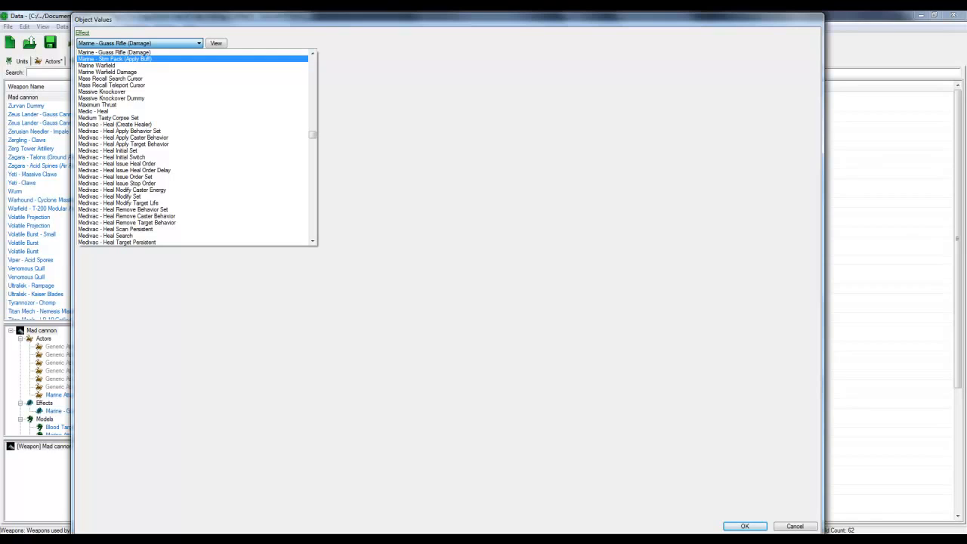
scroll(151, 85, up, 3)
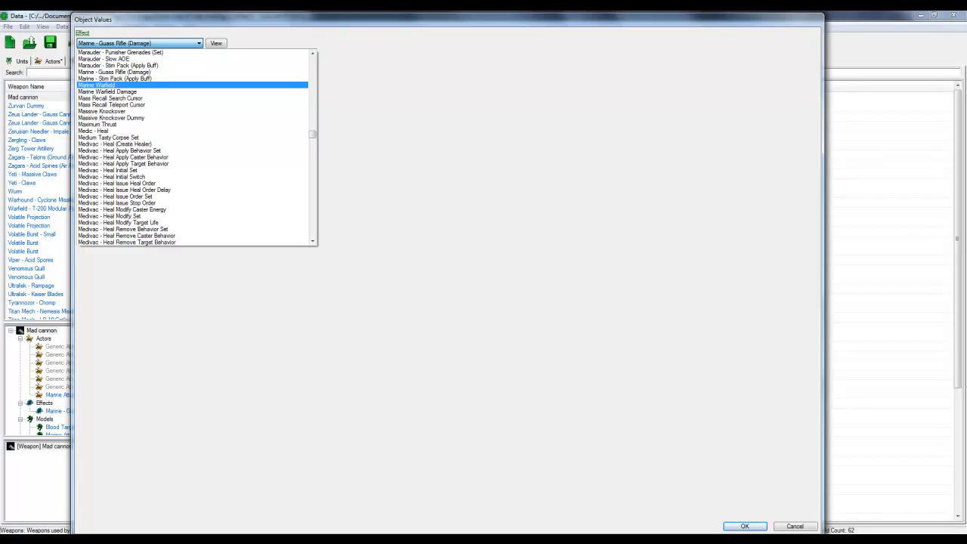
text(mad)
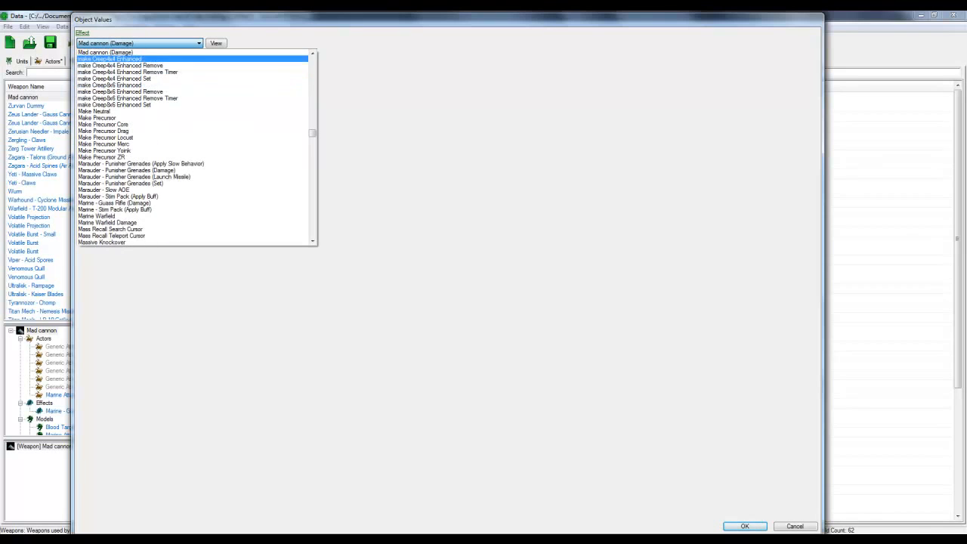
click(106, 52)
click(745, 526)
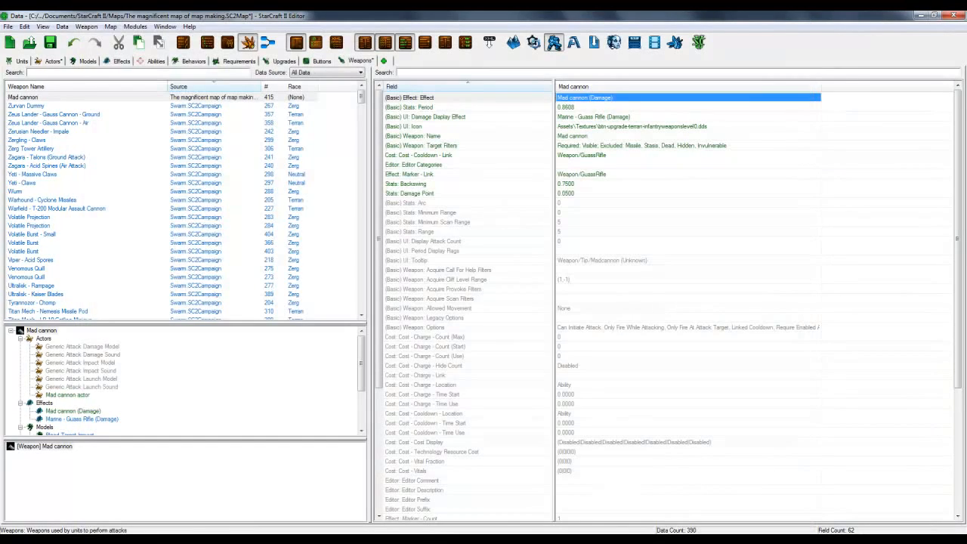
Set the Mad cannon weapon's Damage Display Effect to Mad cannon (Damage)
click(426, 117)
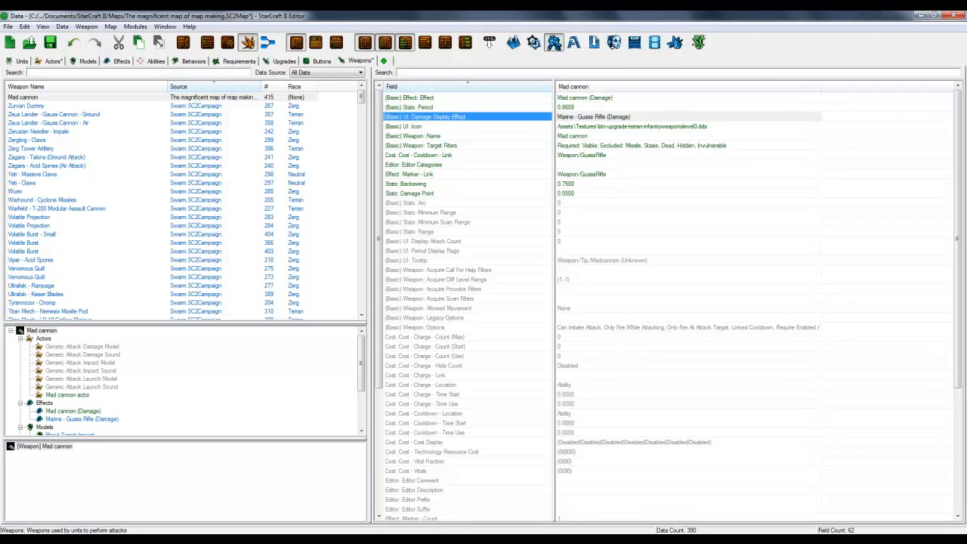
click(680, 117)
right_click(680, 117)
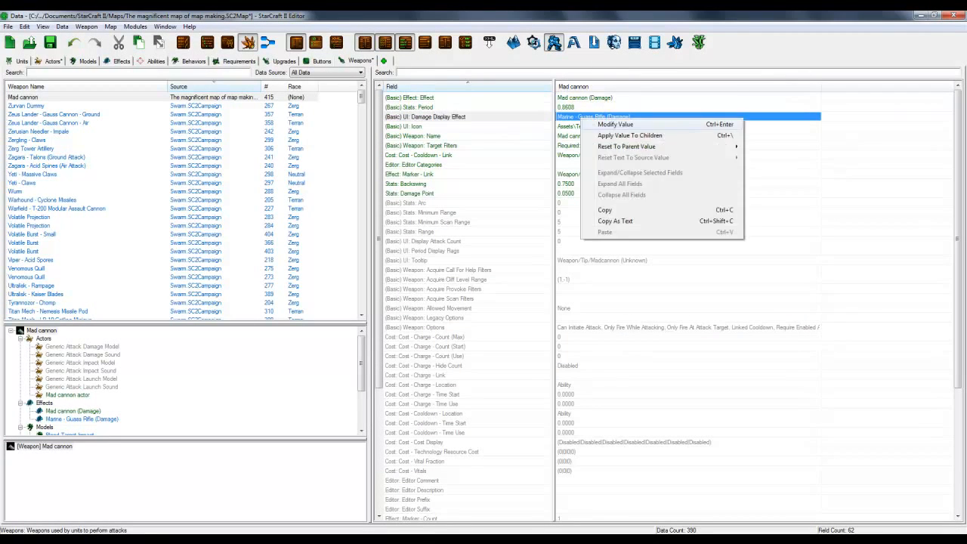
key(Escape)
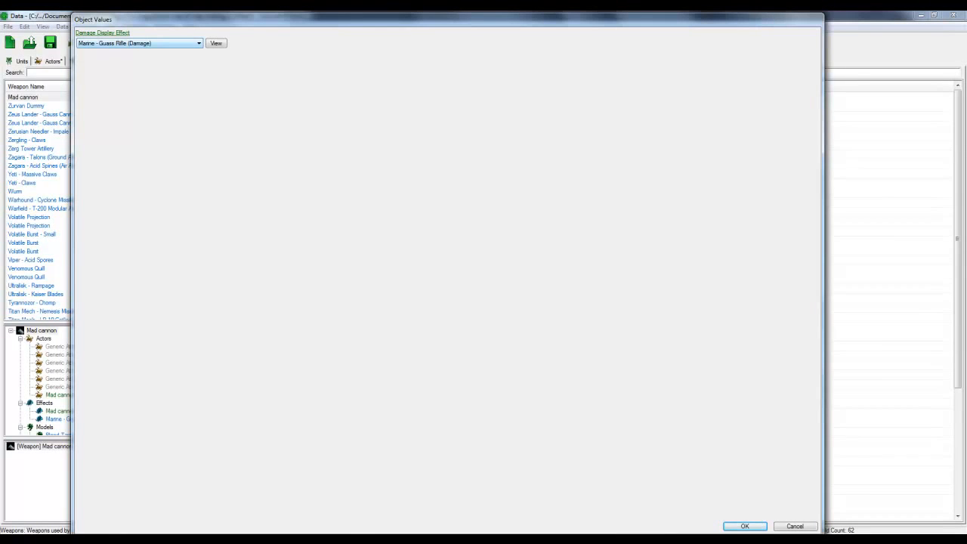
click(140, 43)
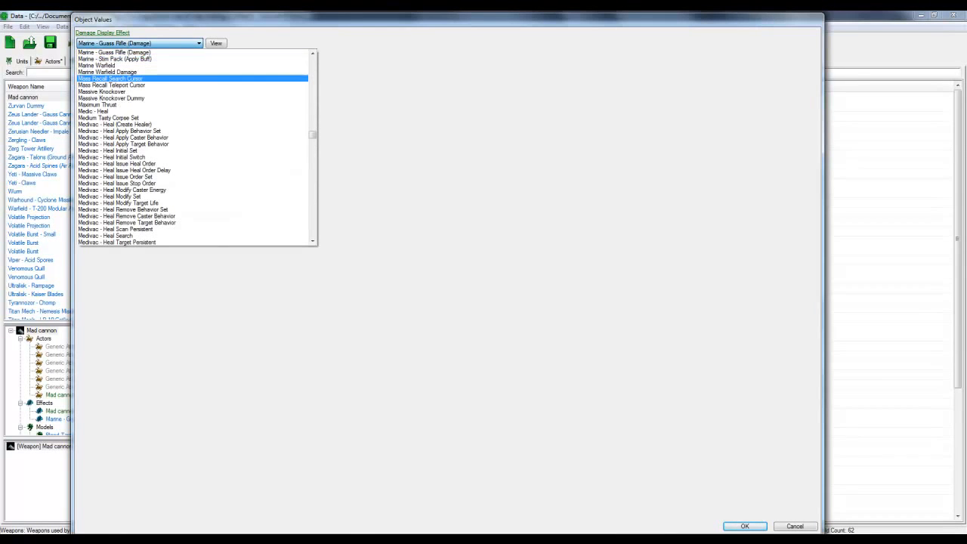
scroll(141, 78, down, 1)
text(mad)
key(Return)
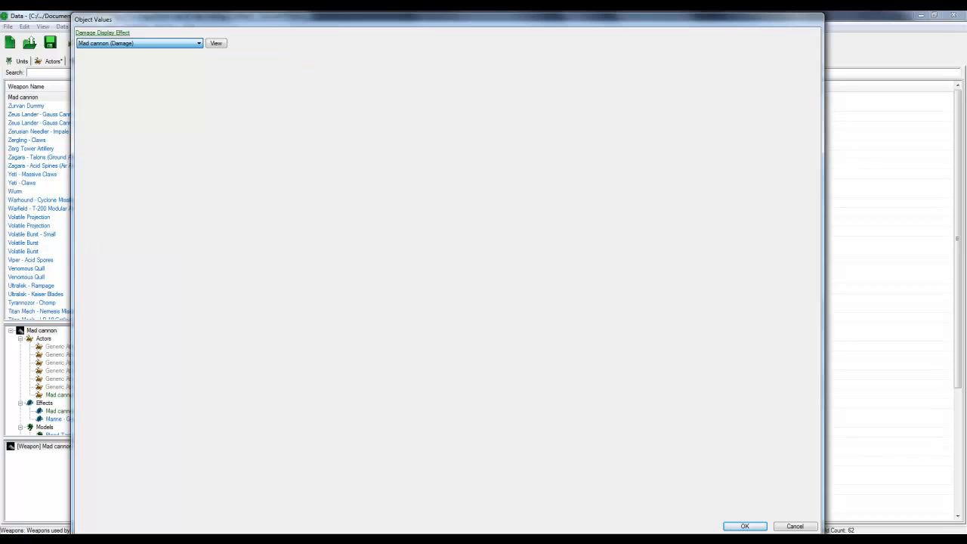
key(Return)
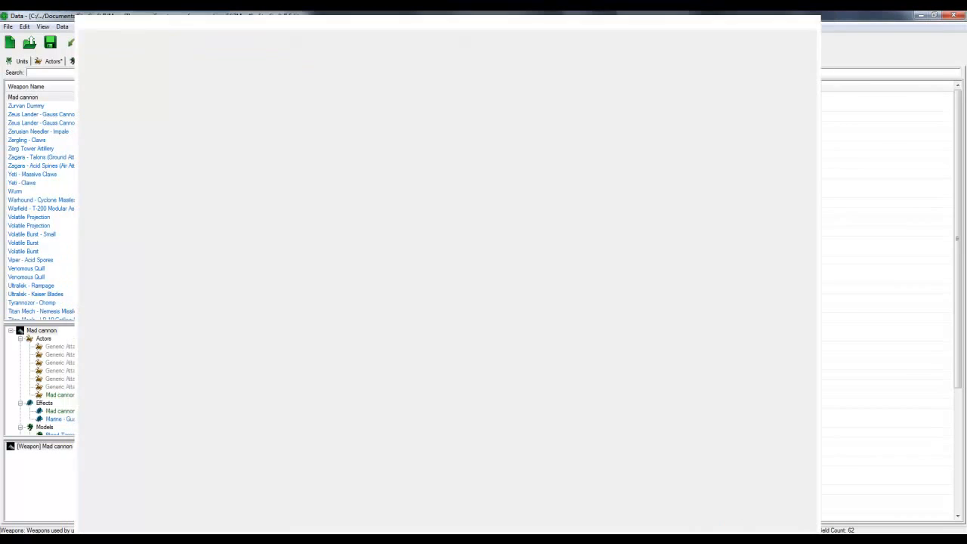
Set the Mad cannon weapon's Period to 1.1
click(589, 97)
click(589, 107)
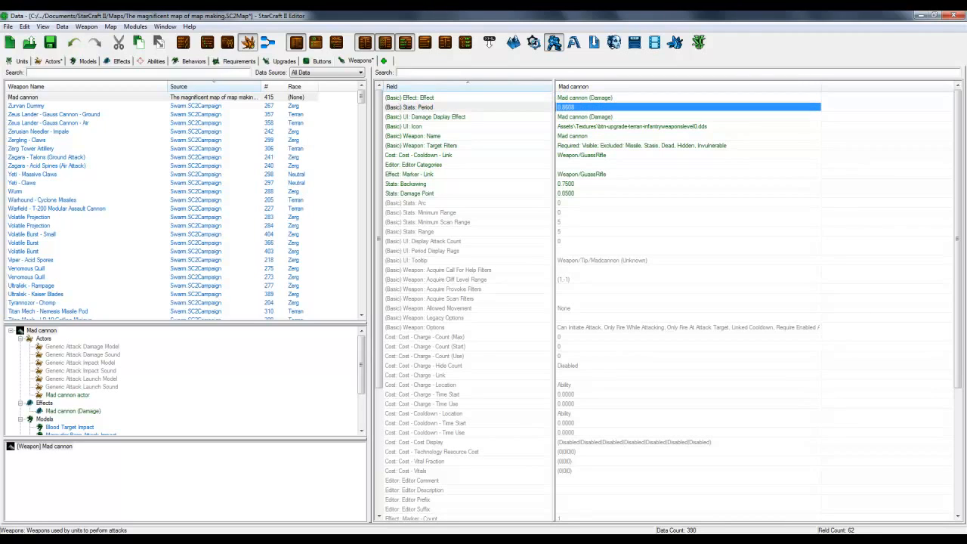
double_click(589, 107)
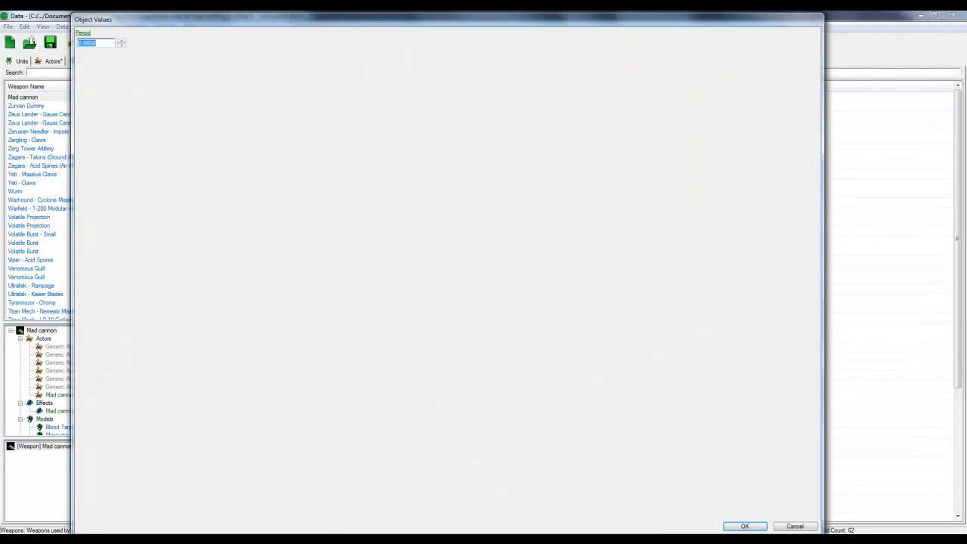
text(1.1)
key(Return)
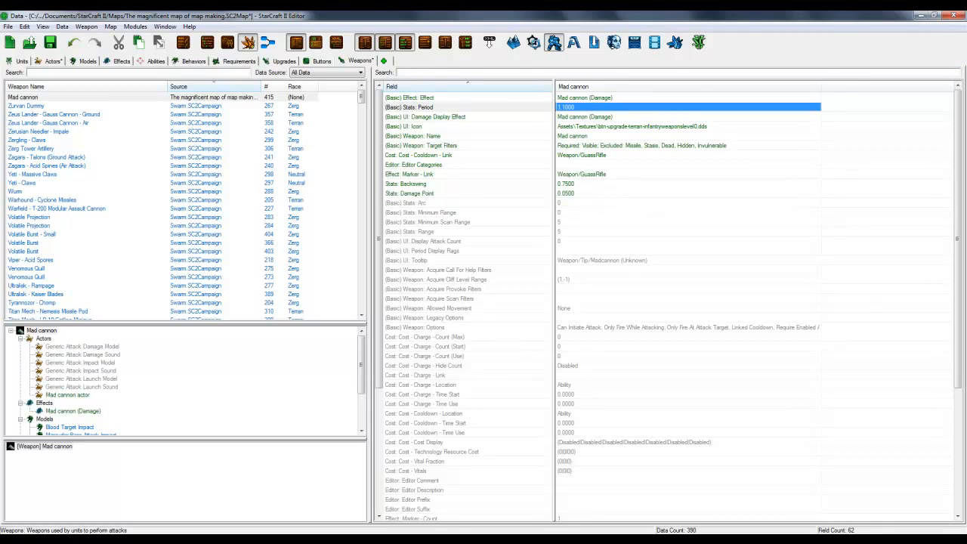
Filter the Mad cannon weapon's fields by "d" and set its Random Delay Minimum to -1
scroll(521, 102, down, 4)
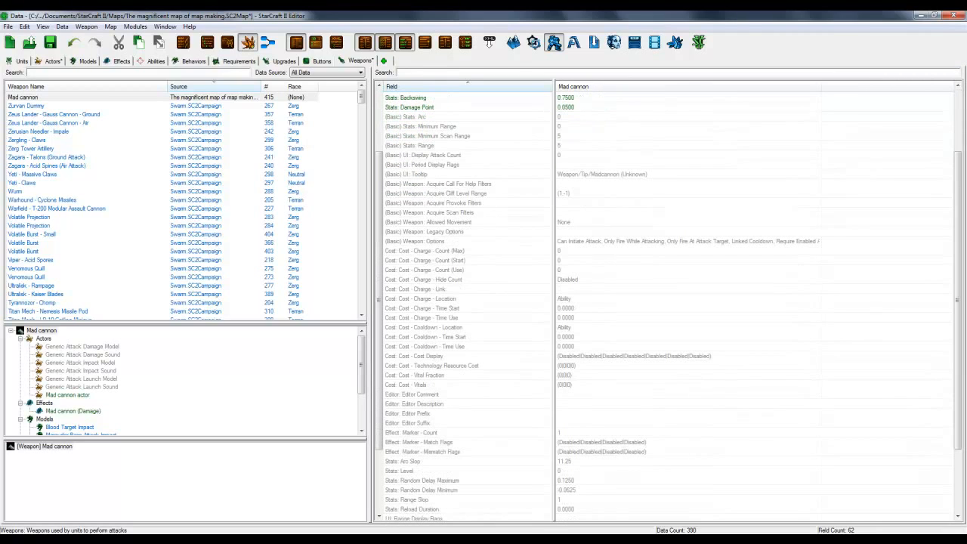
click(501, 72)
text(d)
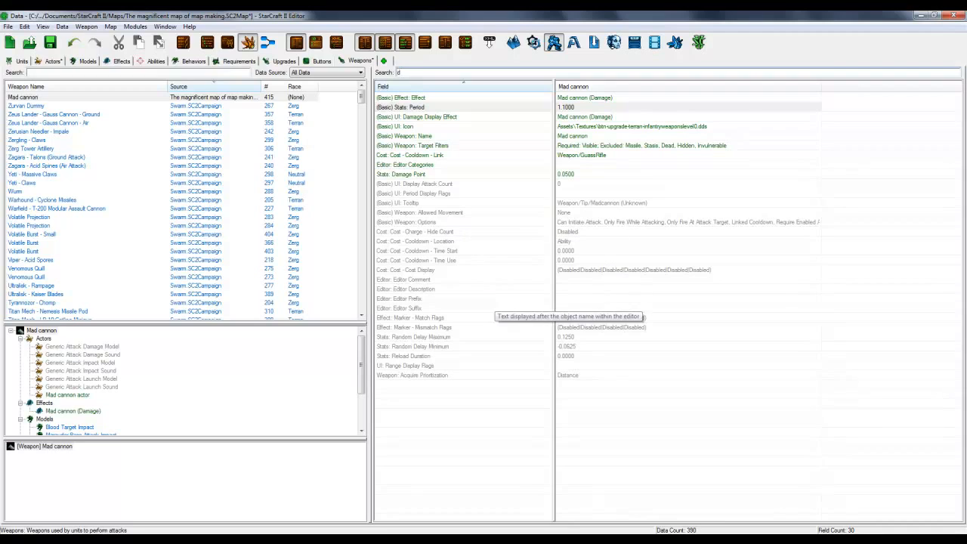
click(441, 337)
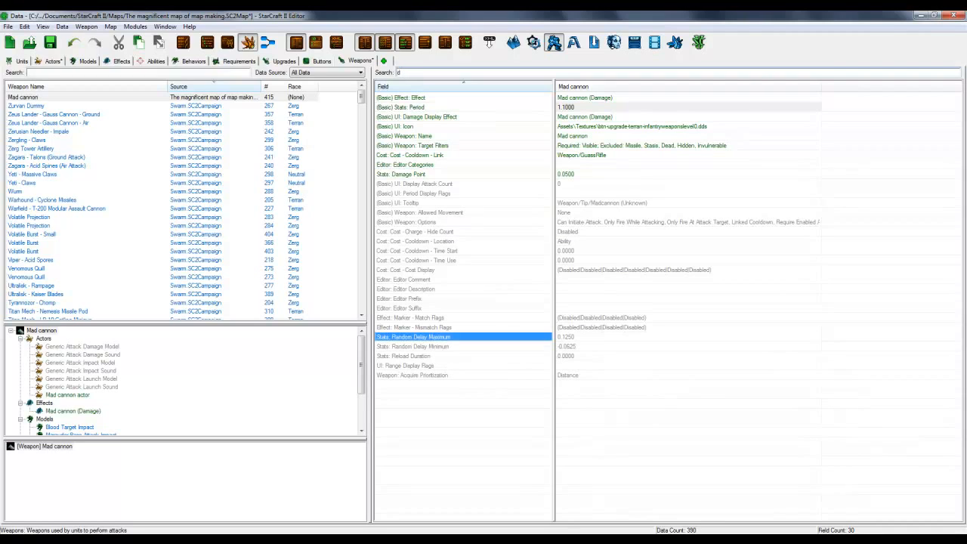
click(441, 346)
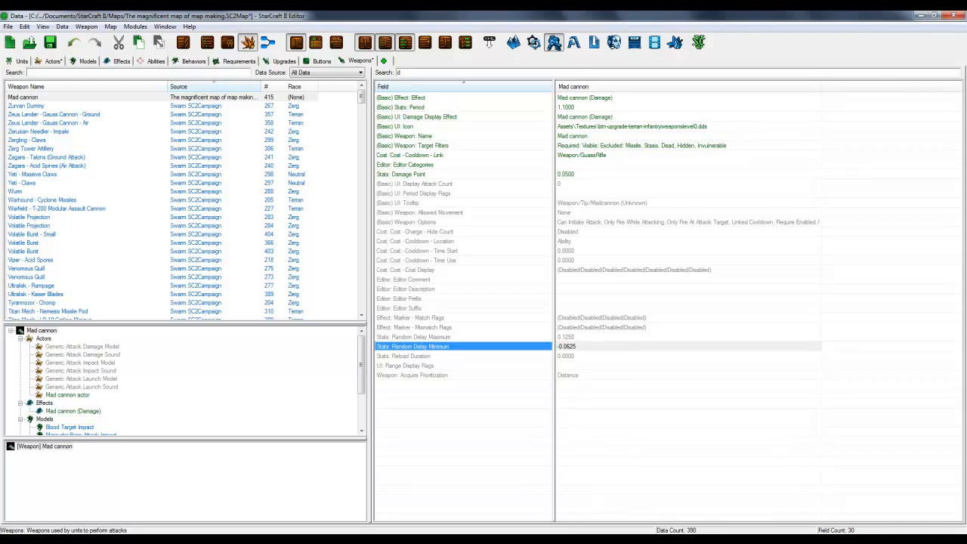
right_click(562, 347)
click(596, 353)
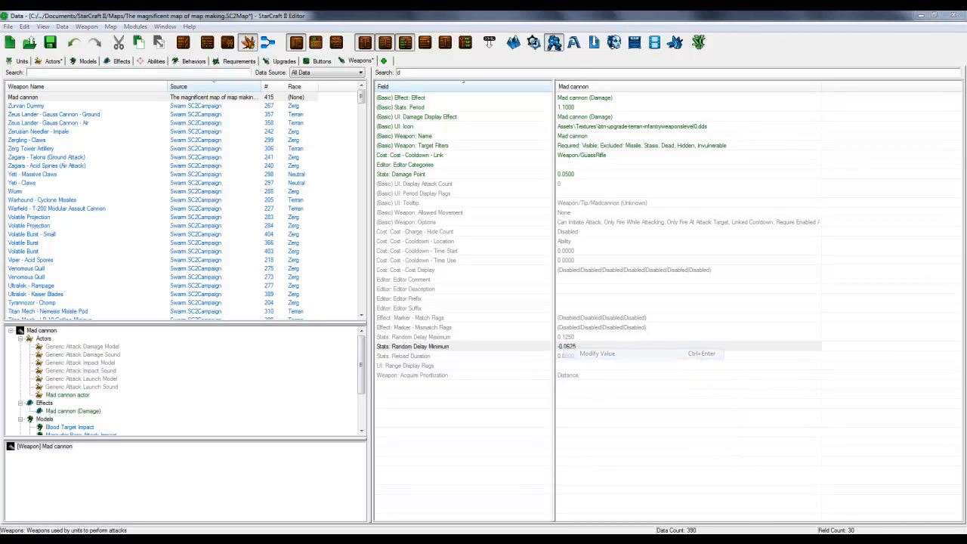
key(BackSpace)
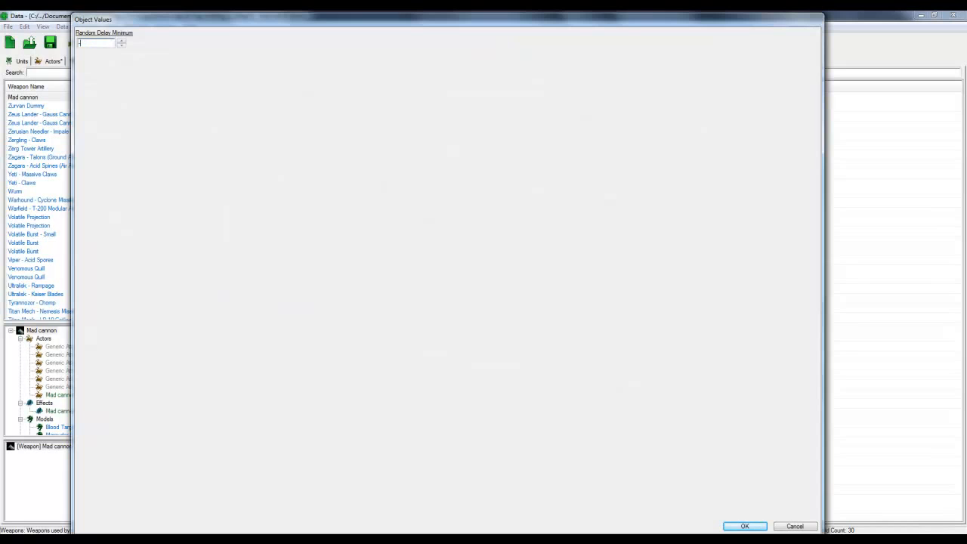
text(-1)
key(Return)
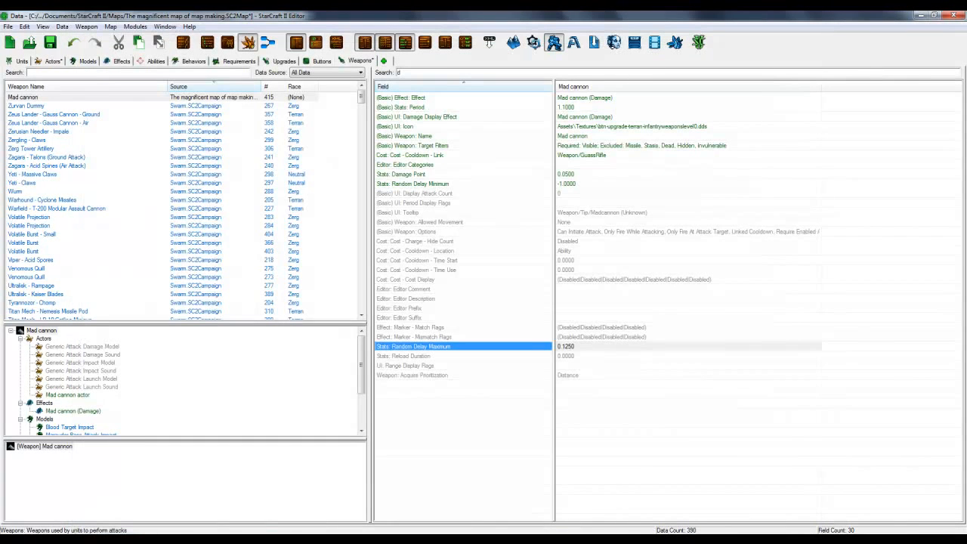
Set the Mad cannon weapon's Random Delay Maximum to 1
right_click(568, 348)
click(585, 356)
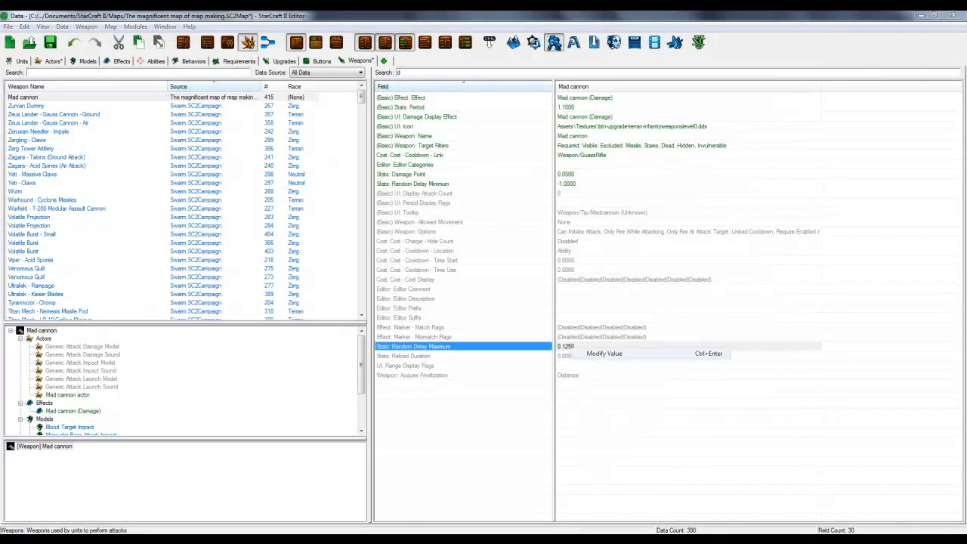
text(1)
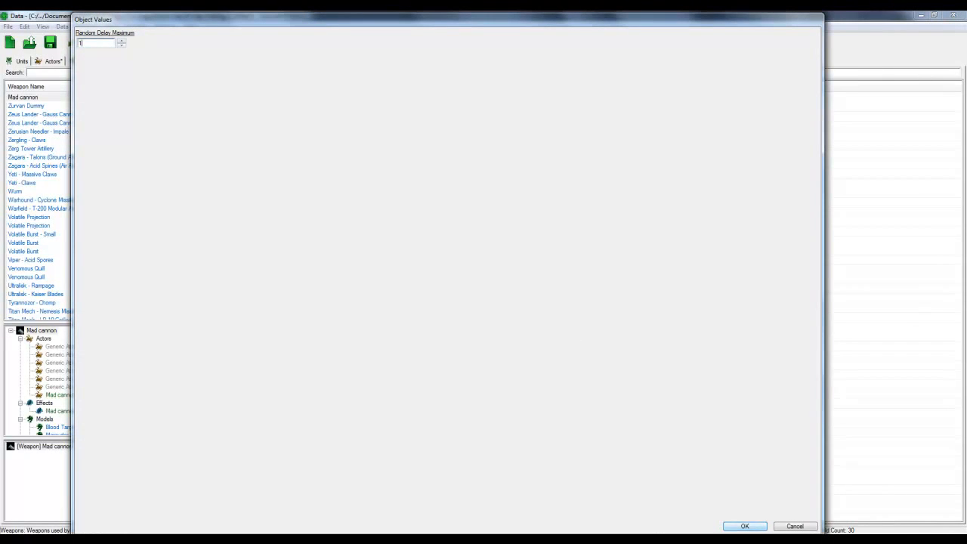
click(745, 526)
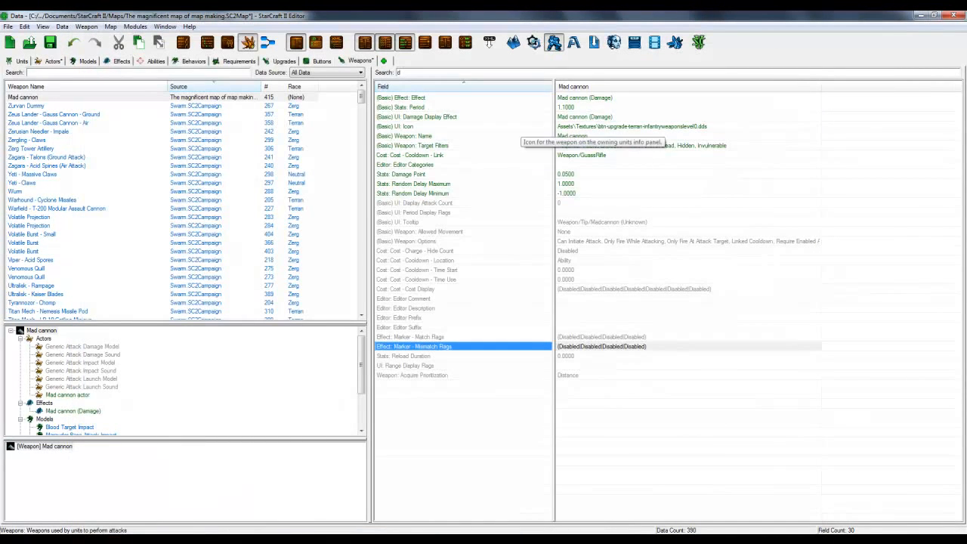
Examine the Mad cannon weapon's Period together with its Random Delay Minimum and Maximum values
click(567, 108)
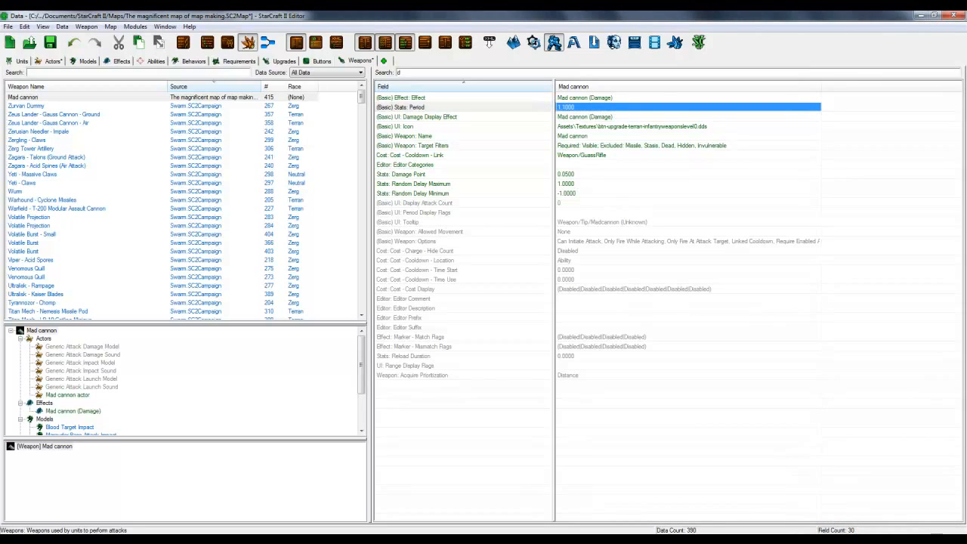
click(566, 193)
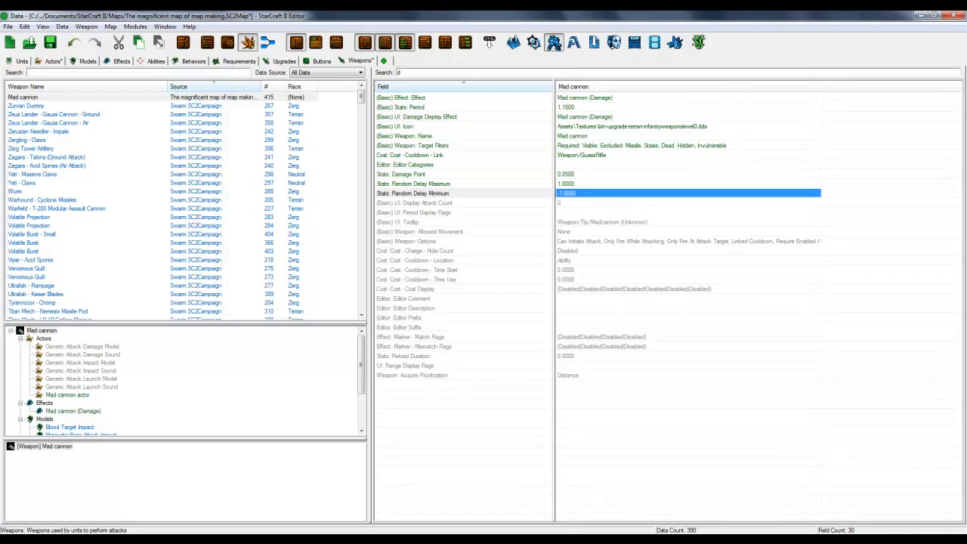
click(567, 107)
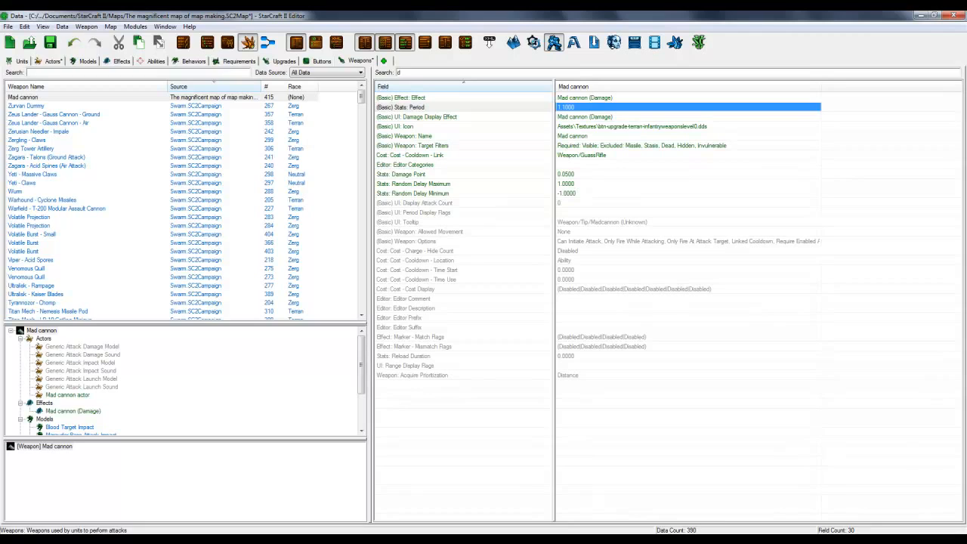
click(597, 183)
click(597, 193)
click(597, 183)
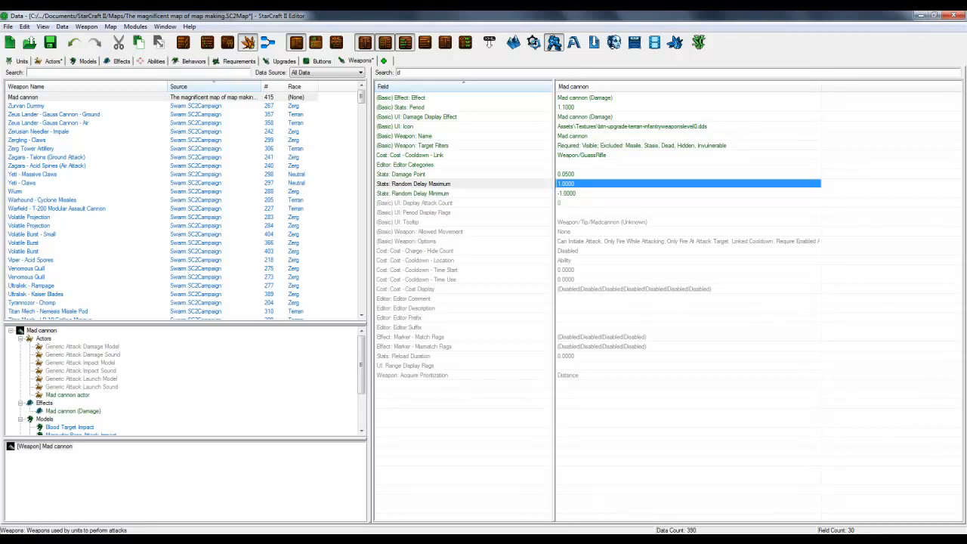
click(578, 194)
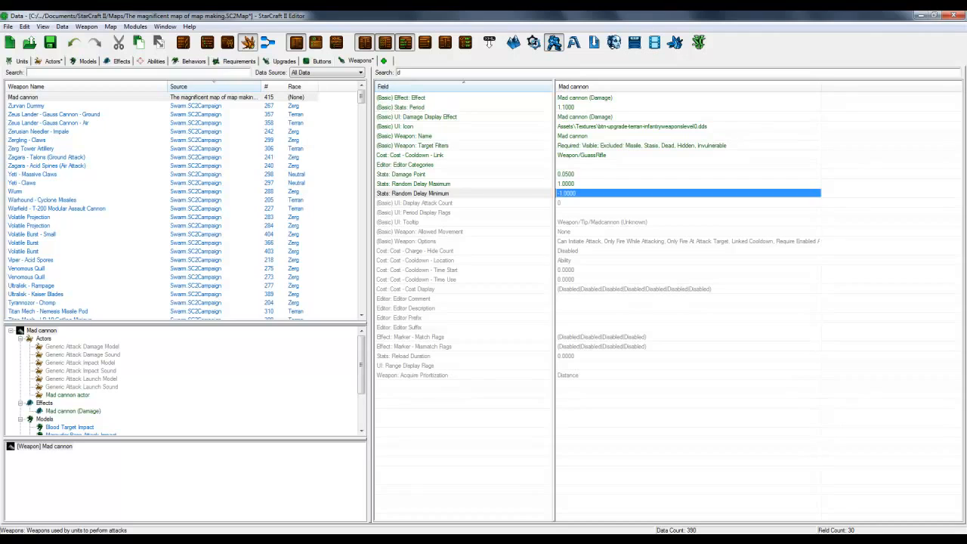
click(582, 184)
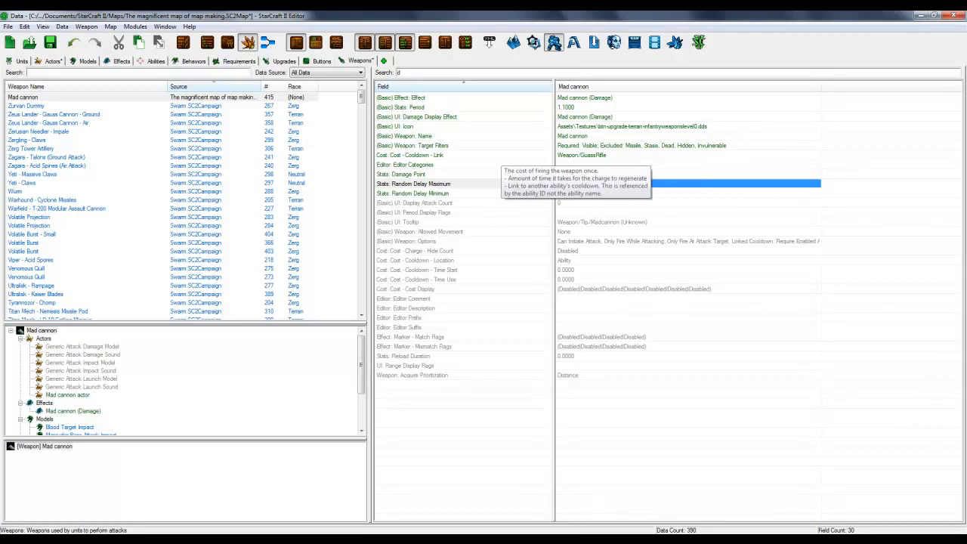
click(593, 193)
click(593, 183)
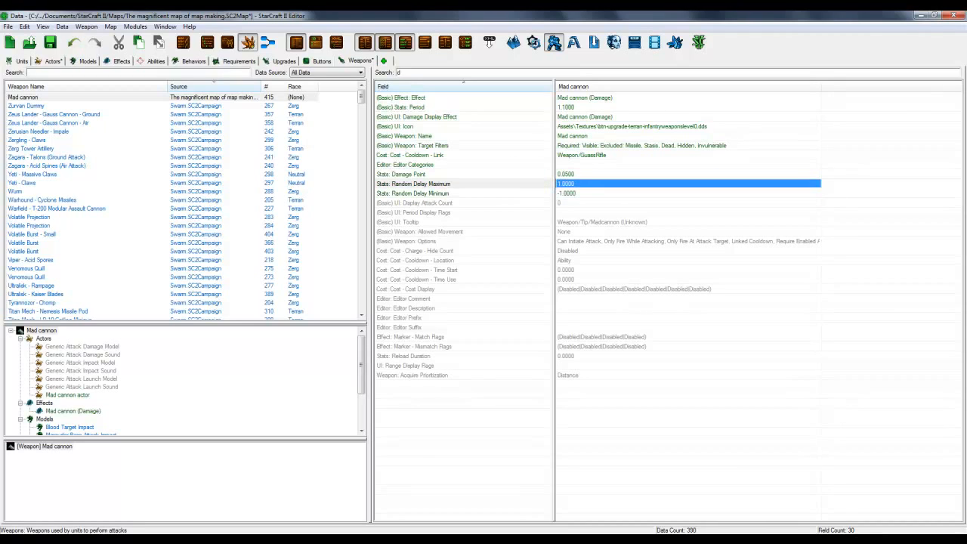
click(593, 193)
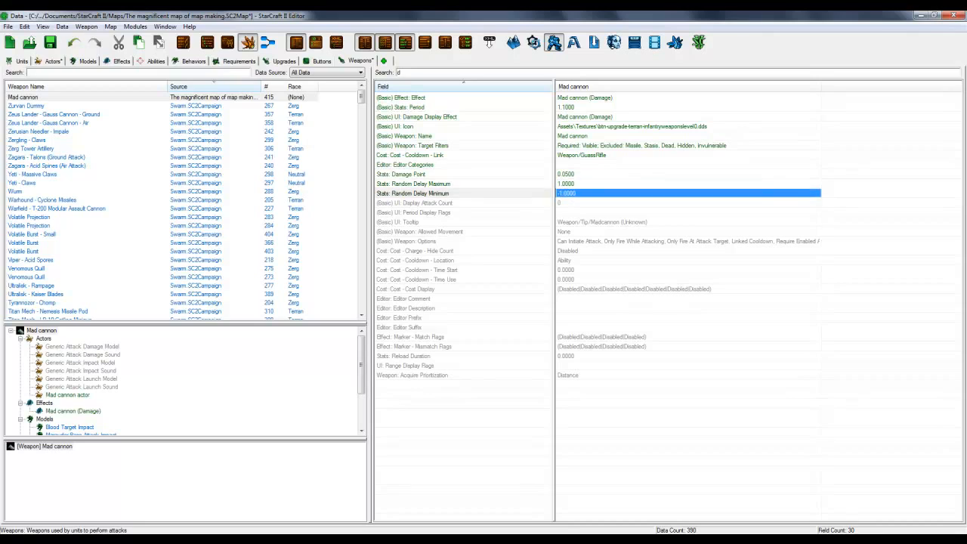
Review the Mad cannon weapon's Random Delay fields and its linked objects, including the Marine Bunker Attack Launch model
click(593, 184)
click(593, 193)
click(556, 184)
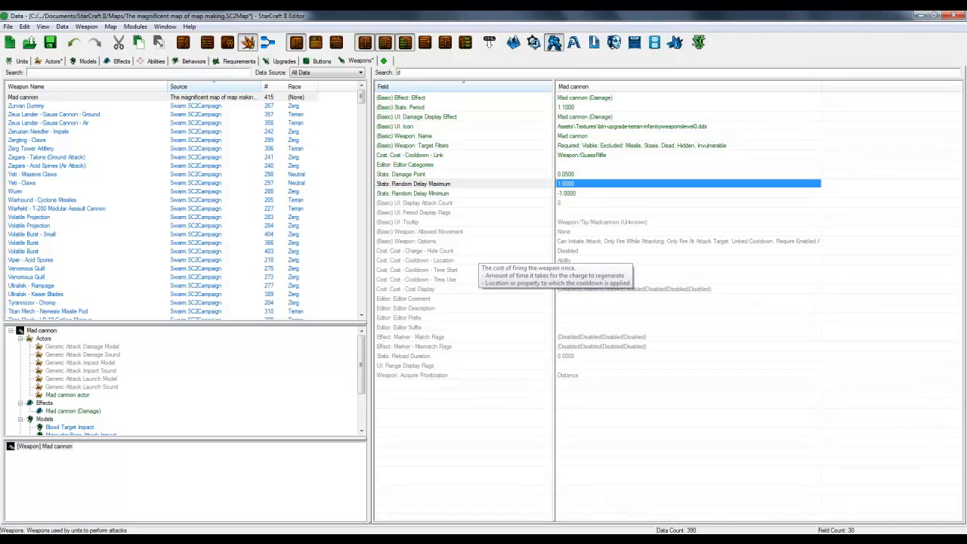
scroll(83, 394, down, 3)
scroll(83, 394, up, 3)
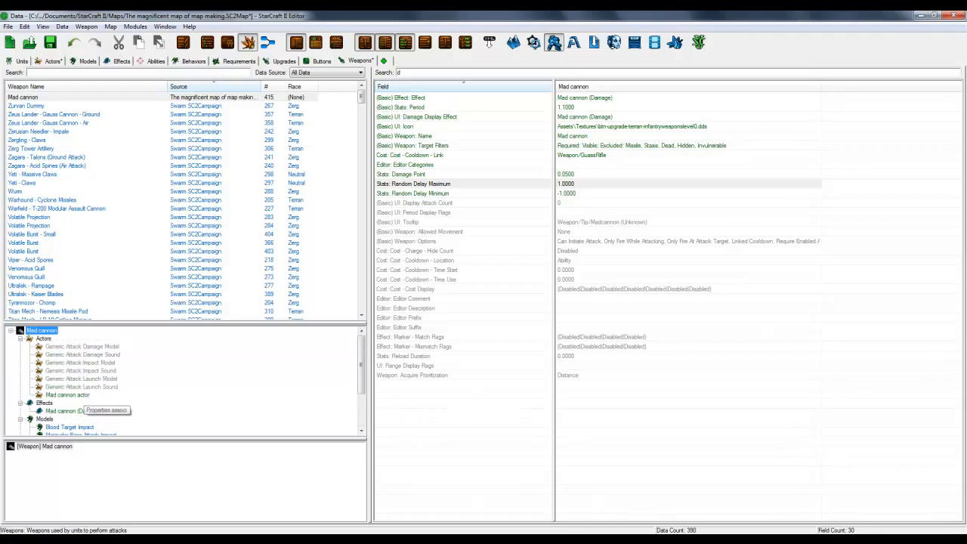
scroll(47, 365, down, 3)
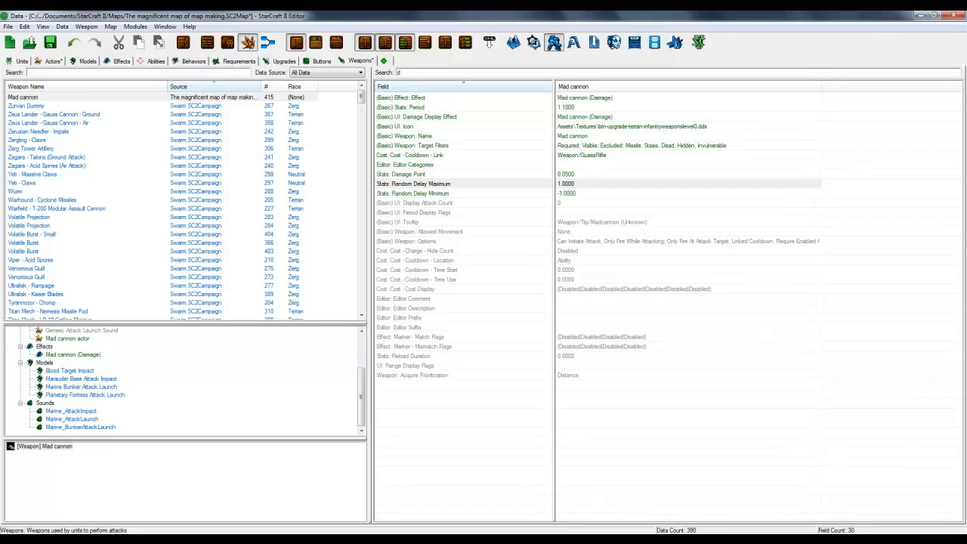
click(81, 386)
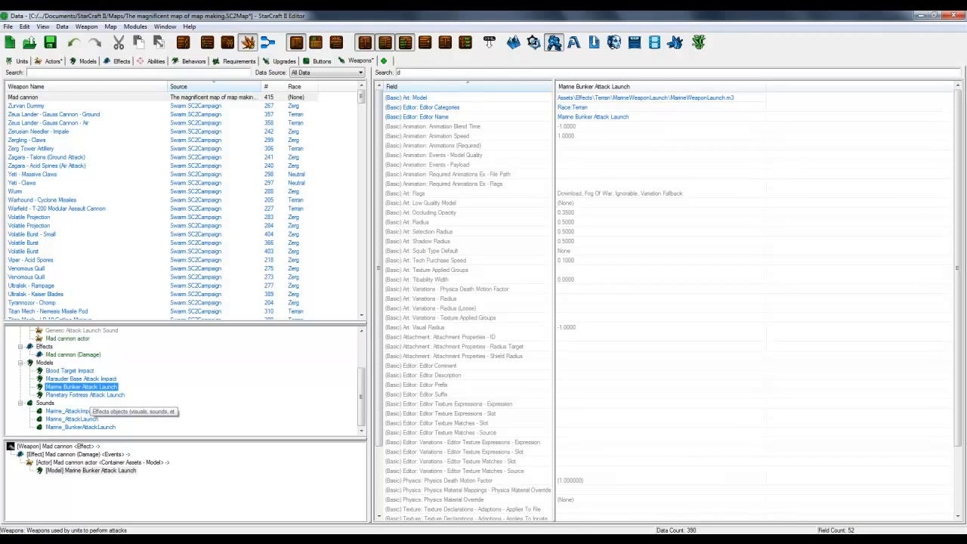
scroll(83, 407, up, 3)
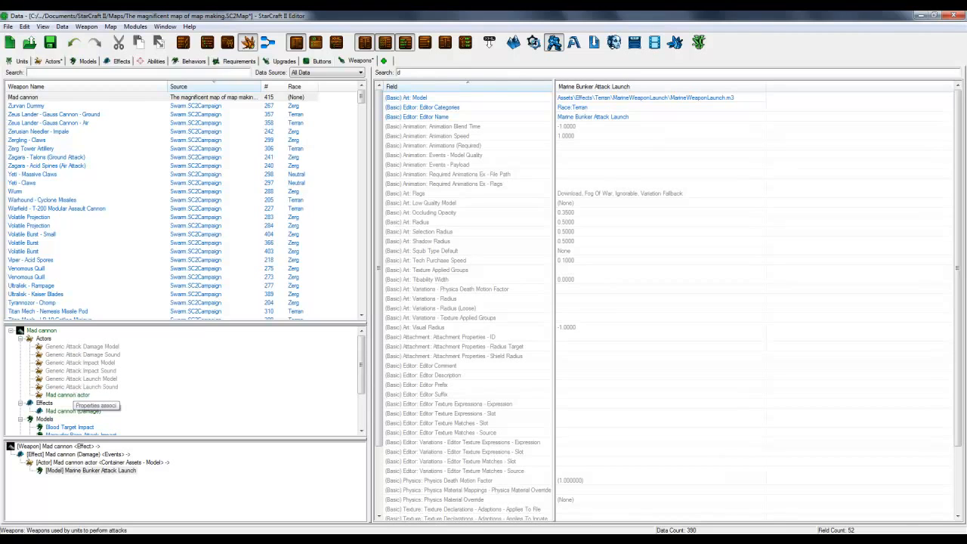
click(41, 330)
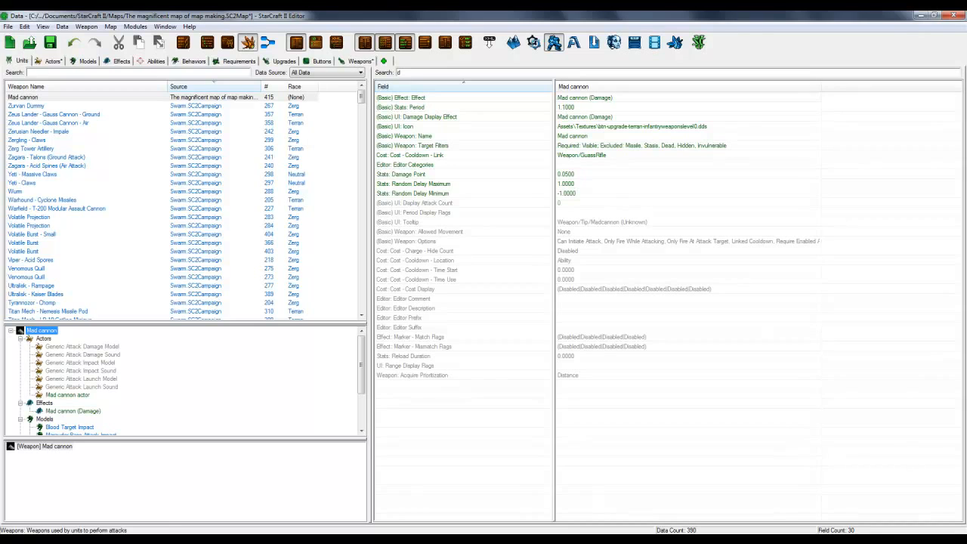
Find the Mad Marine among the units by searching for "mad" and select it
click(19, 61)
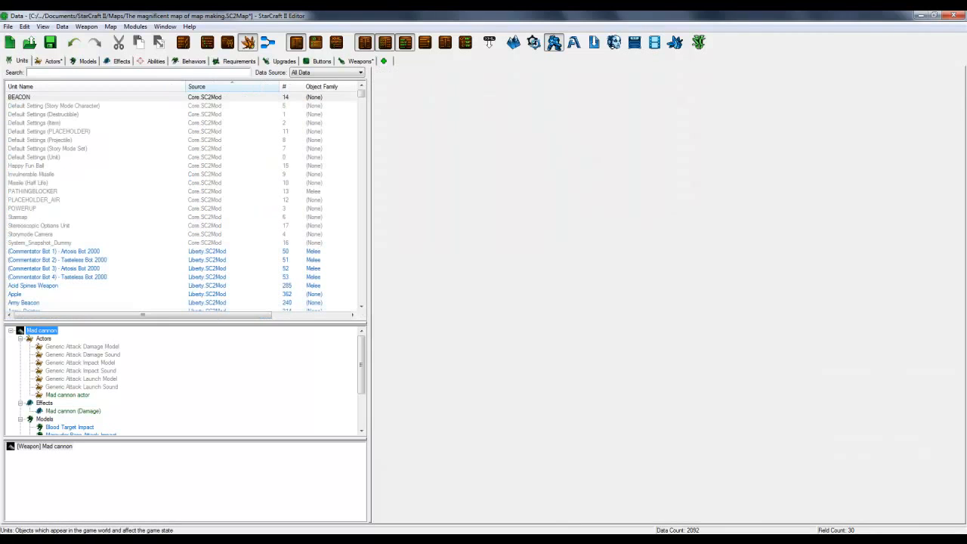
click(61, 72)
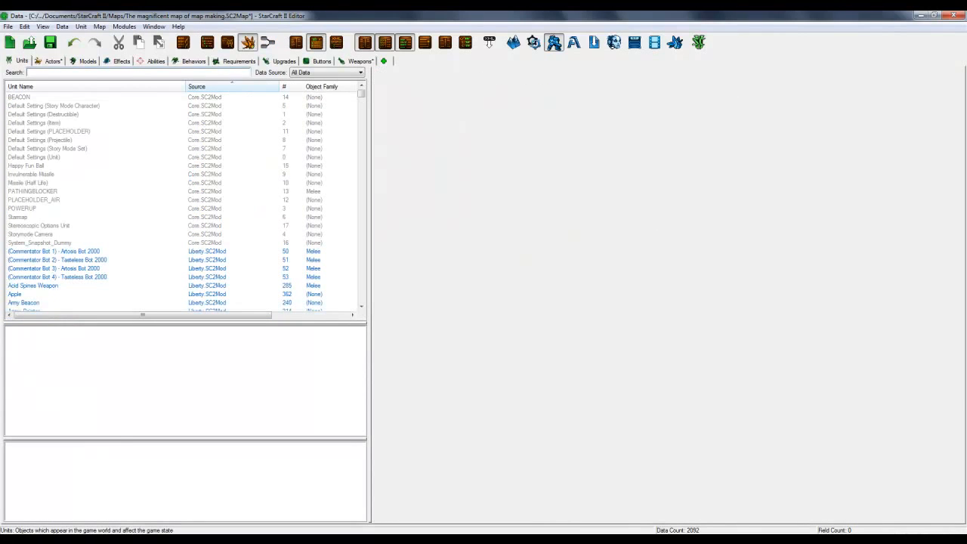
text(mad)
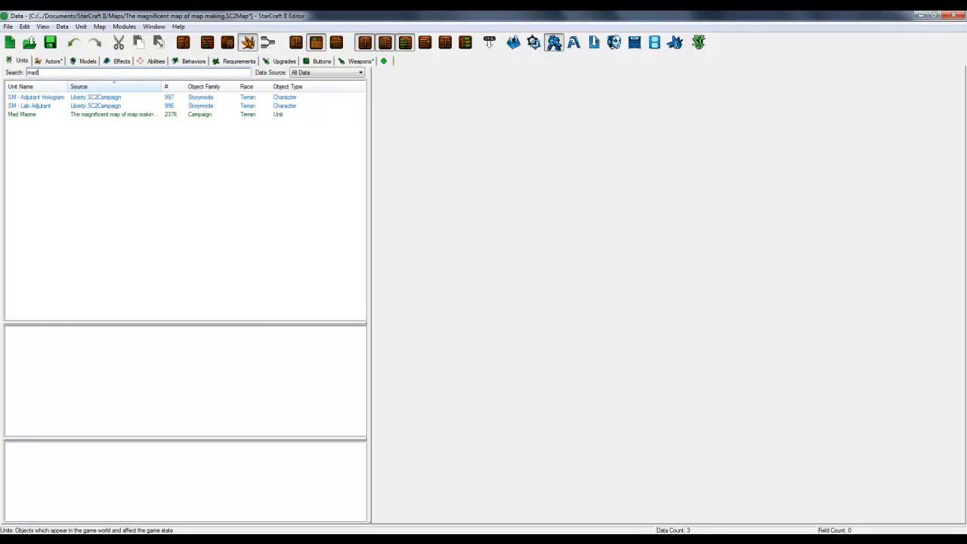
click(22, 114)
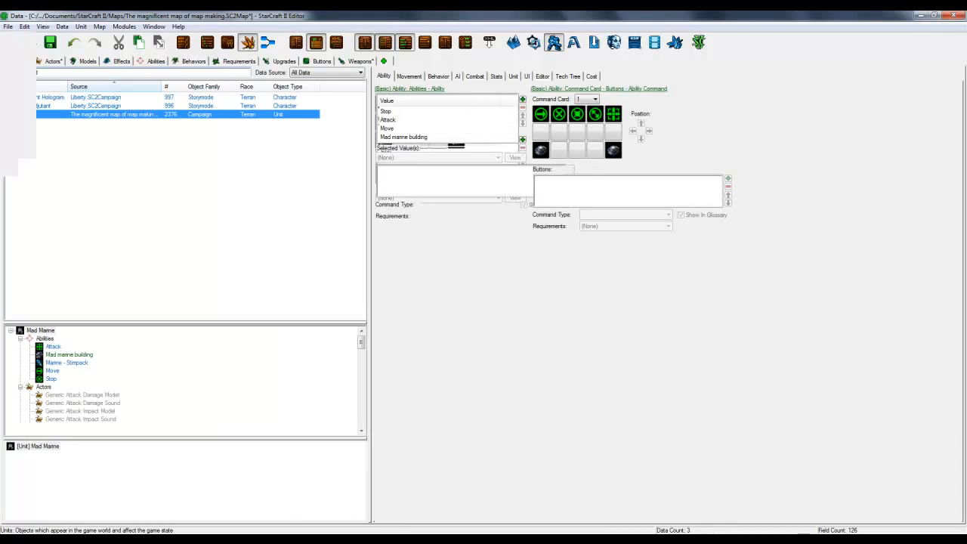
Look for the weapon field among the Mad Marine's Combat fields and clear the leftover "d" field filter
click(475, 76)
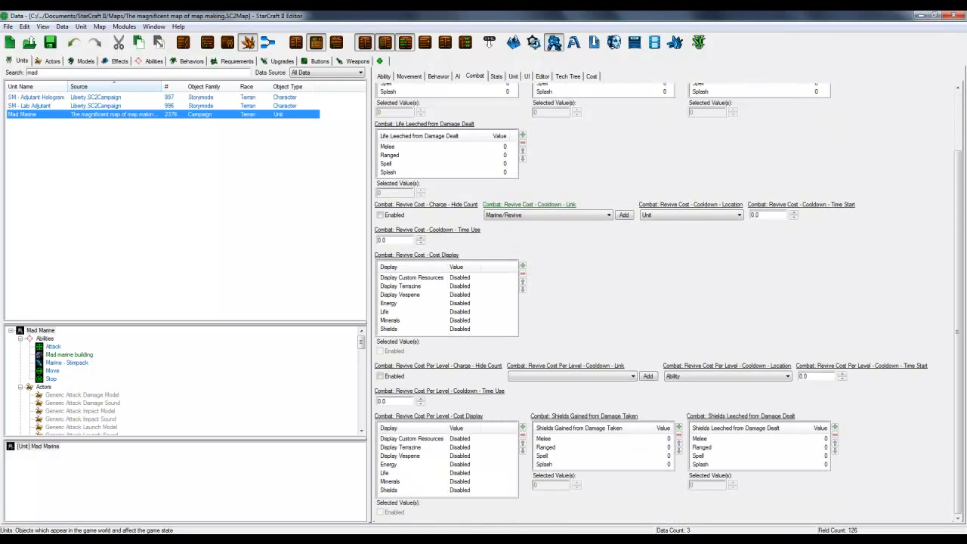
scroll(664, 302, up, 3)
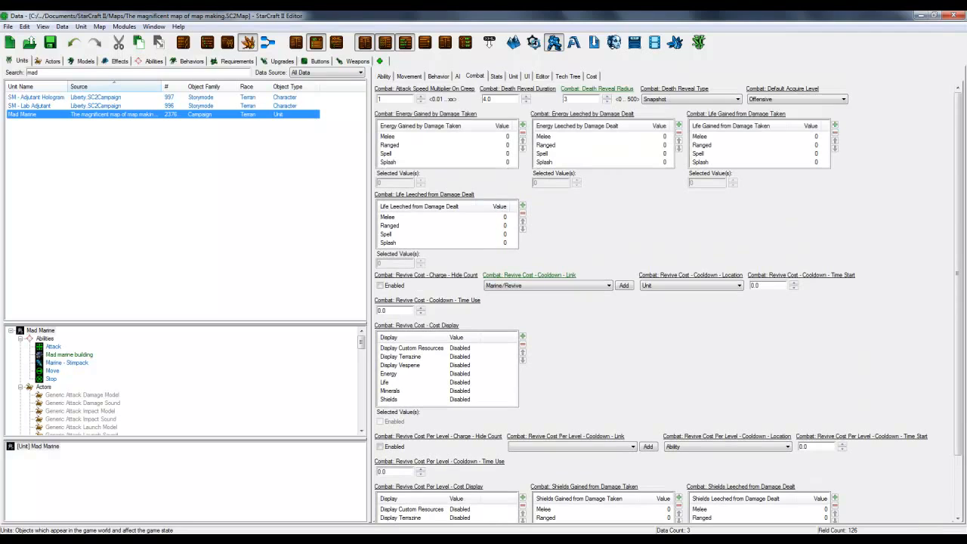
scroll(665, 302, down, 3)
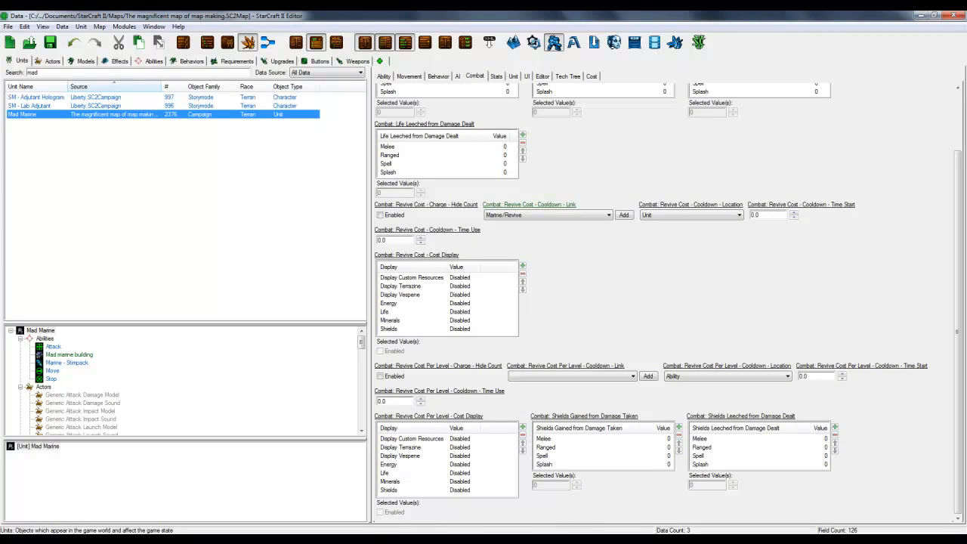
scroll(668, 309, up, 3)
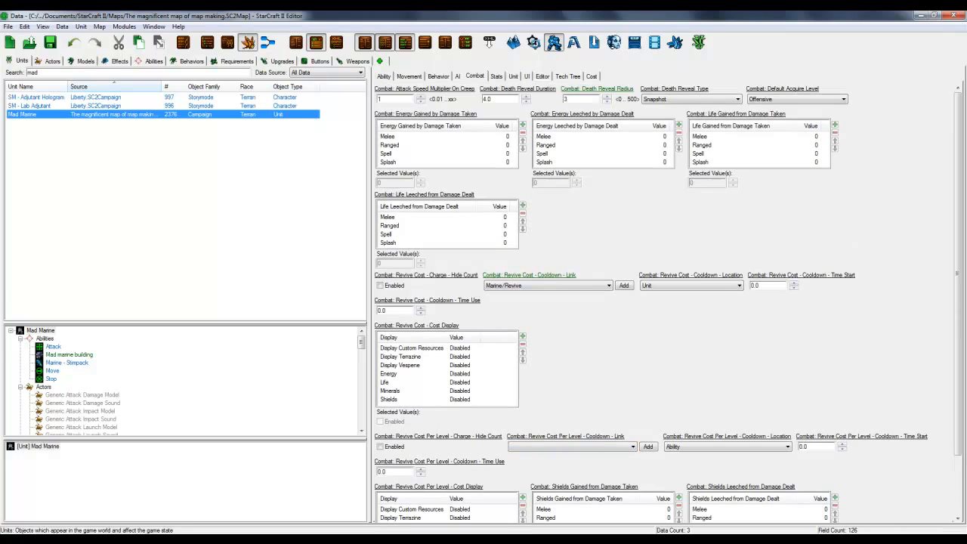
click(296, 43)
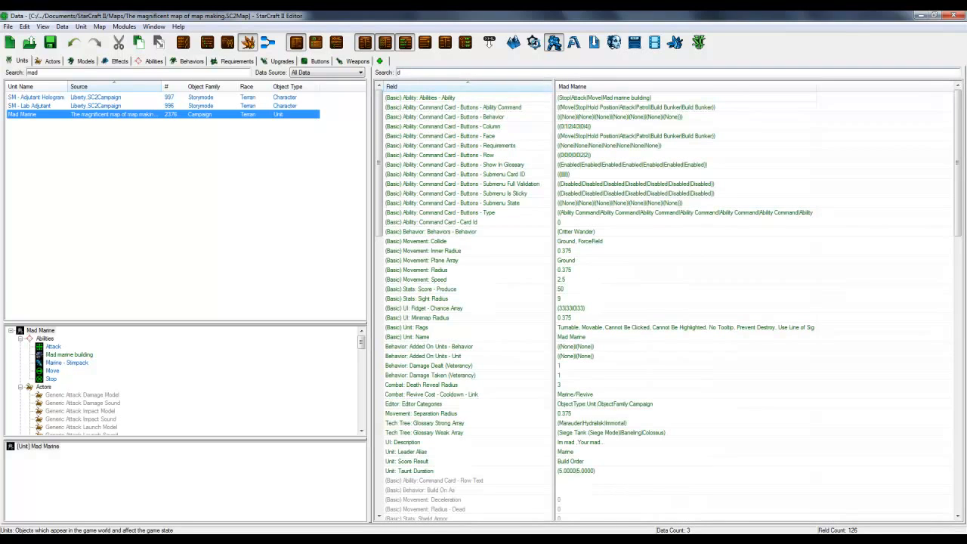
click(412, 73)
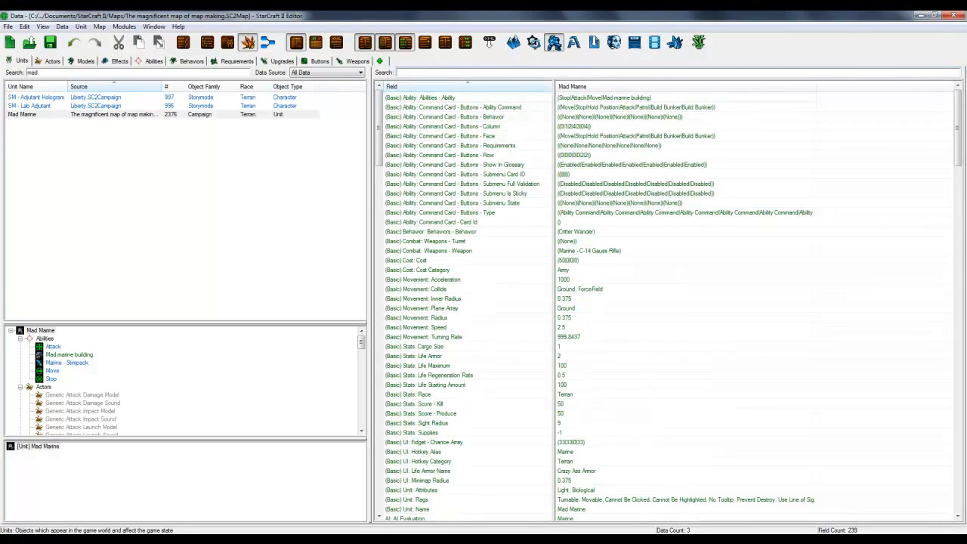
key(ctrl+t)
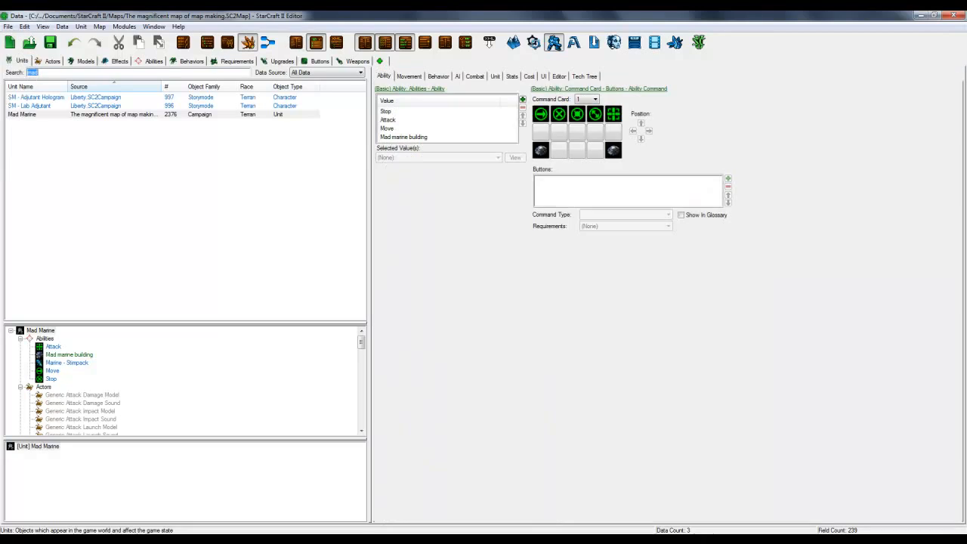
Replace Marine - C-14 Gauss Rifle with Mad cannon as the Mad Marine's combat weapon and save the map
click(474, 77)
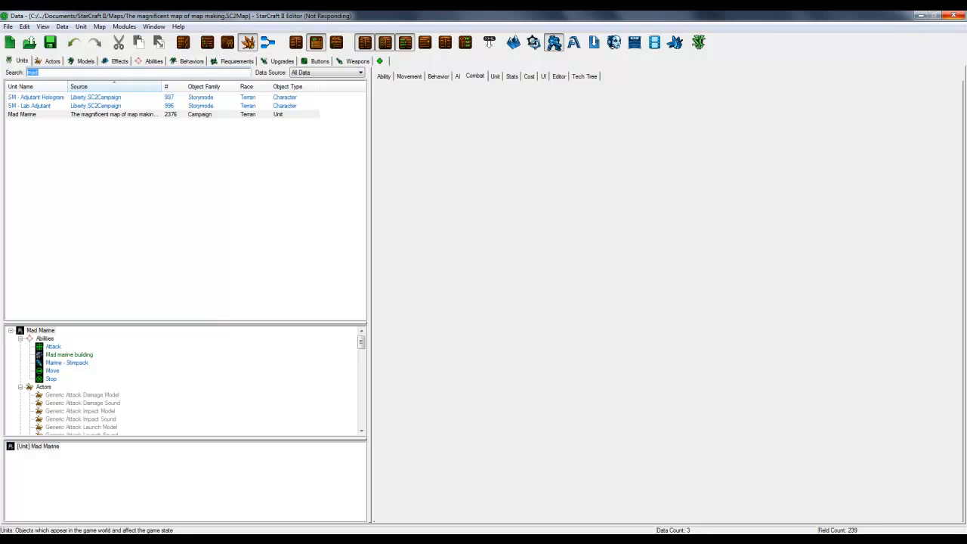
scroll(669, 302, down, 10)
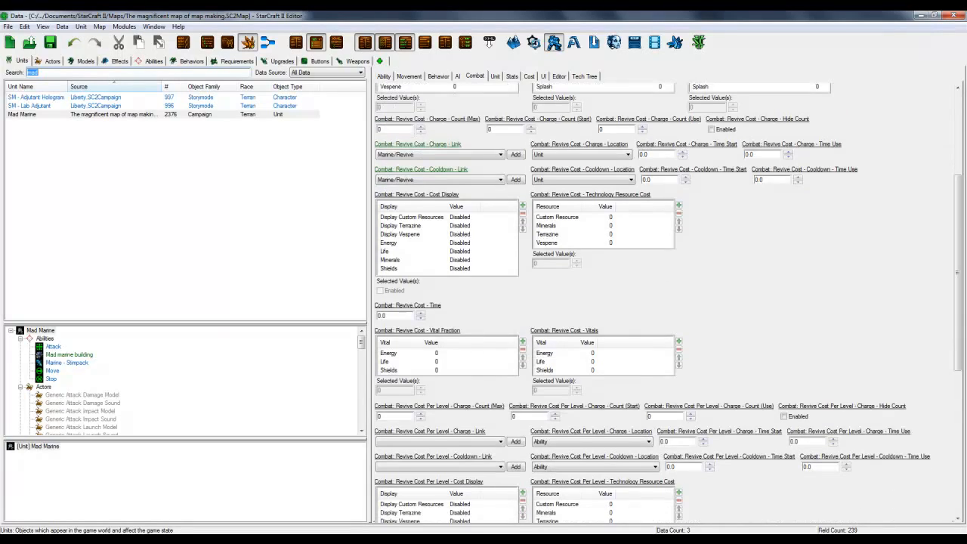
scroll(669, 302, down, 2)
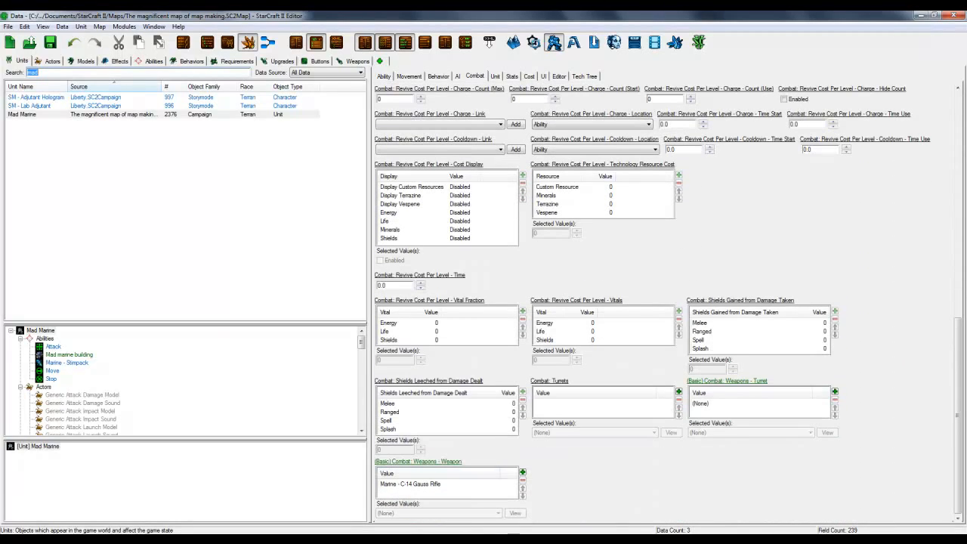
click(410, 483)
click(453, 513)
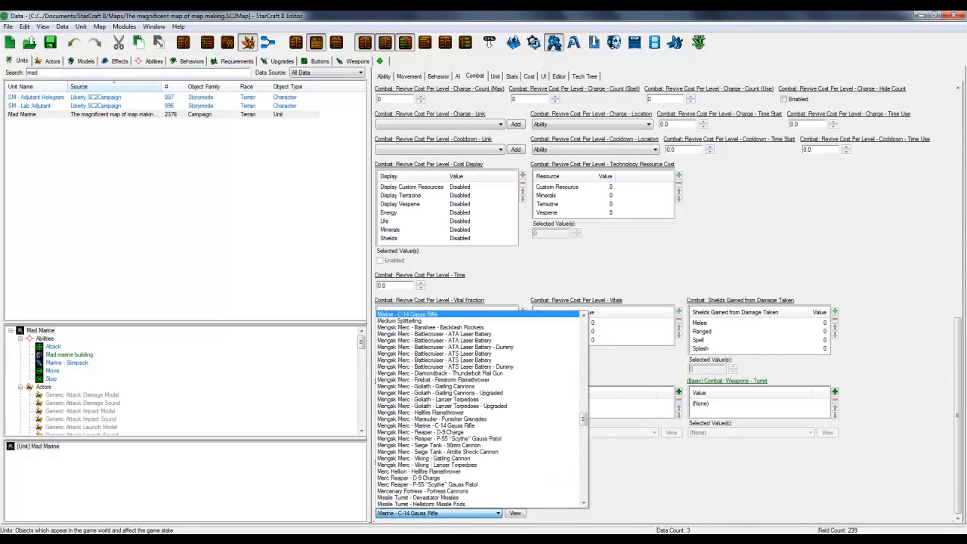
scroll(478, 409, down, 1)
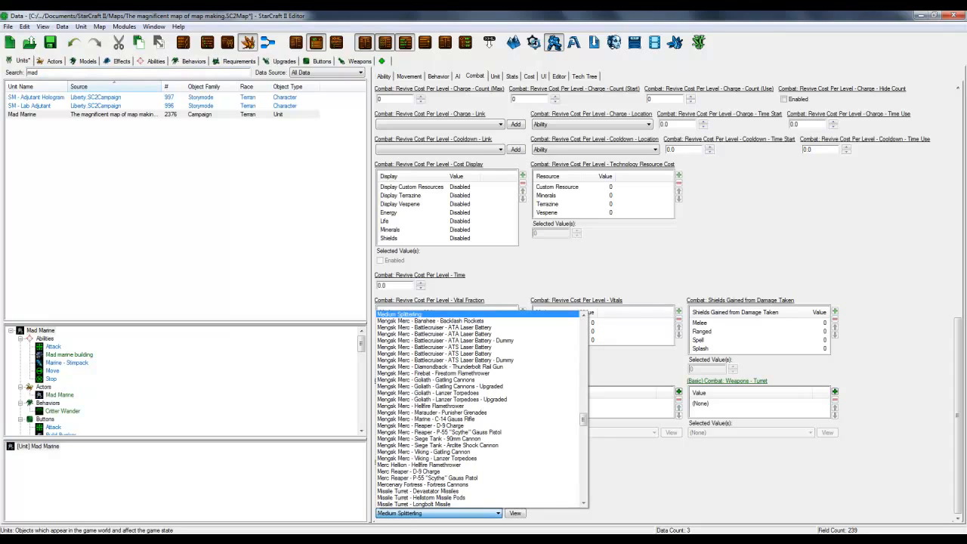
text(mad)
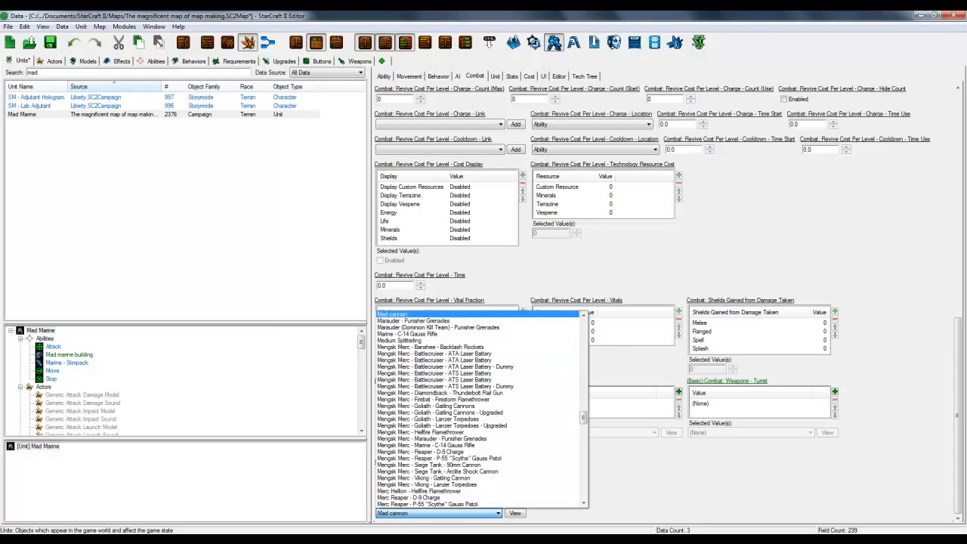
key(Return)
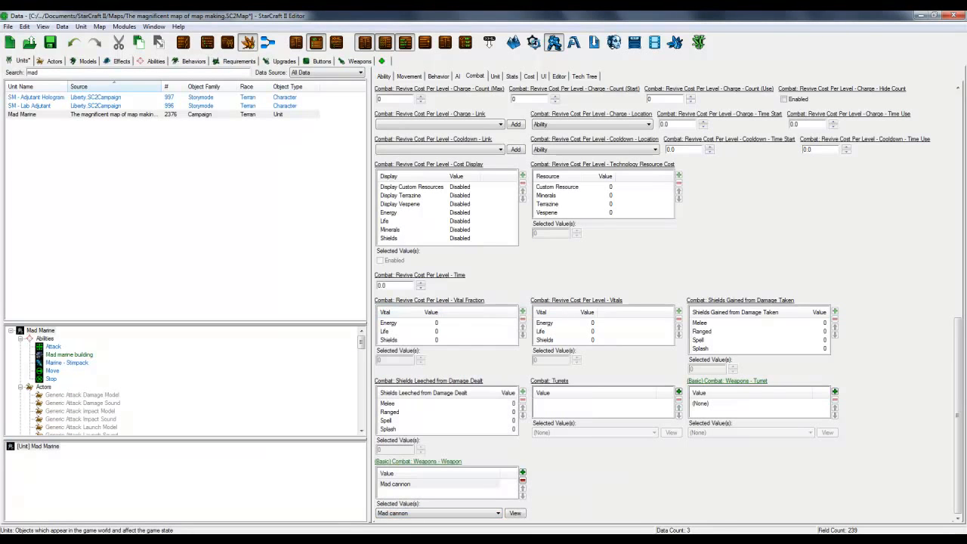
key(ctrl+s)
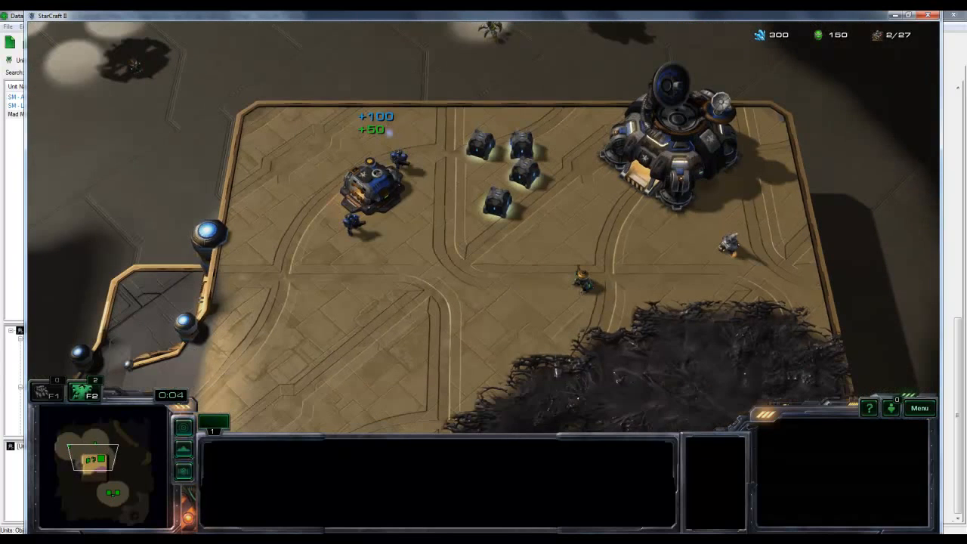
In the StarCraft II test game, check the Mad cannon's tooltip and send both Mad Marines to attack toward the platform's south-east corner
drag(291, 141, 443, 234)
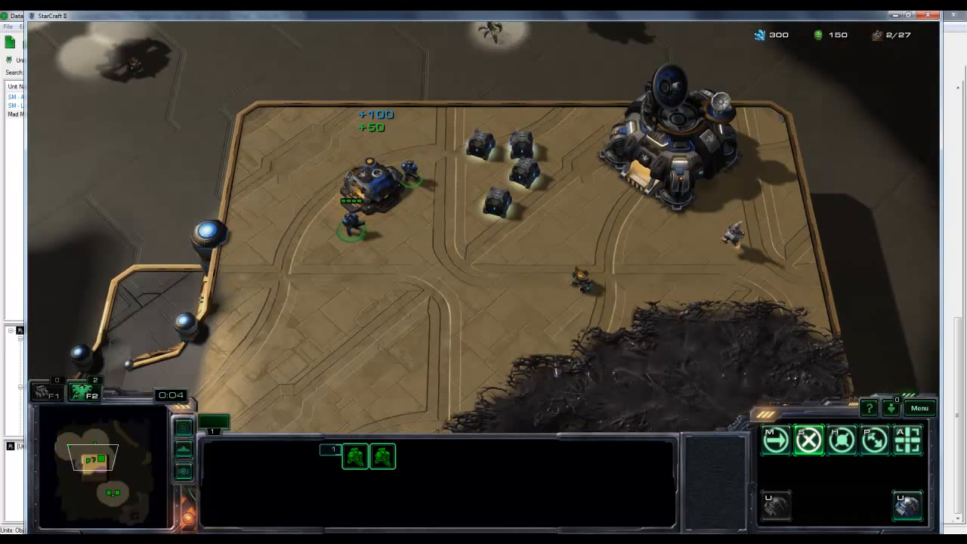
mouse_move(491, 501)
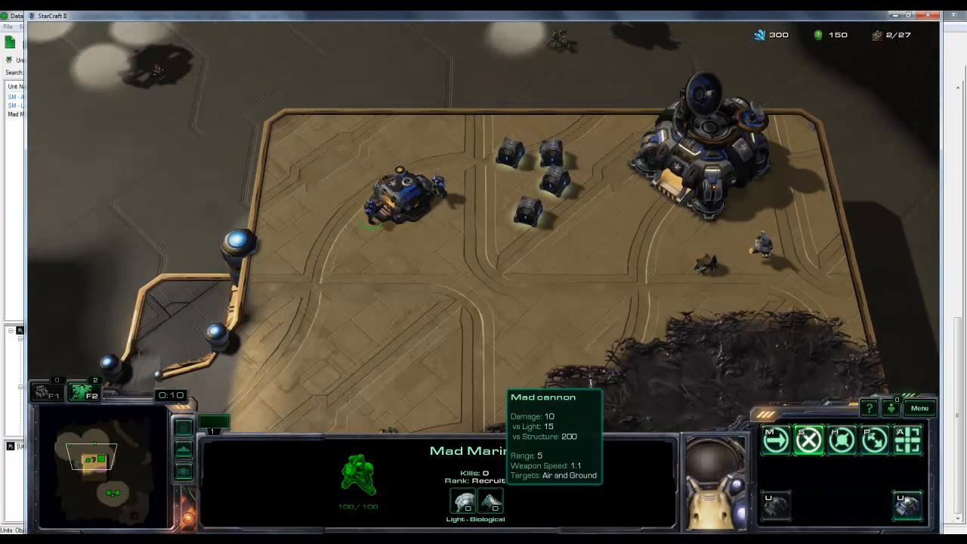
key(F2)
right_click(404, 191)
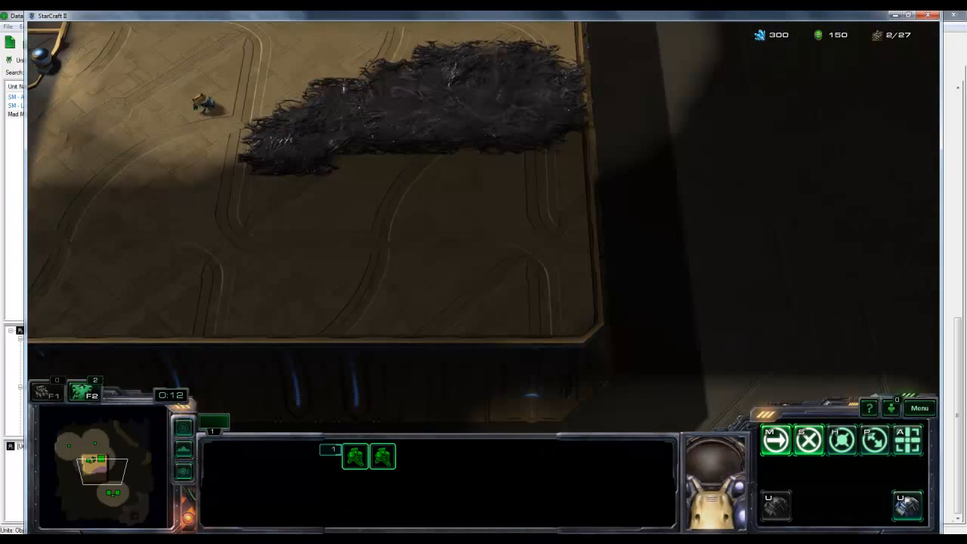
key(a)
click(537, 320)
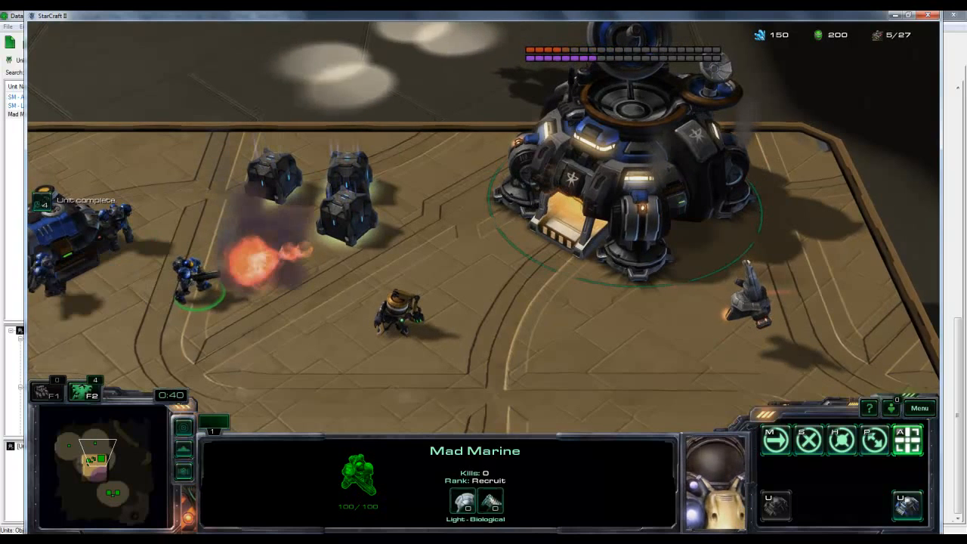
Stop the Mad Marine from attacking the Orbital Command and move it away
right_click(251, 289)
key(s)
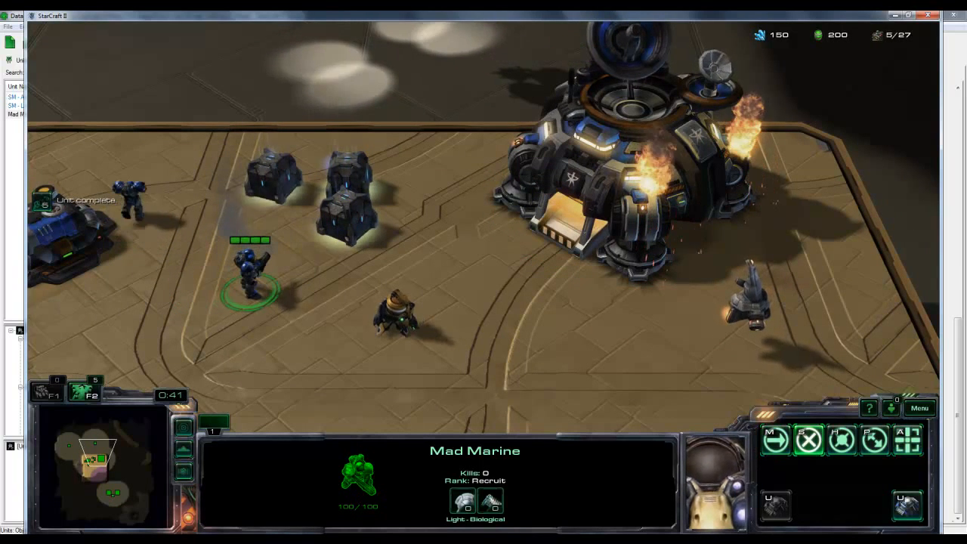
right_click(99, 342)
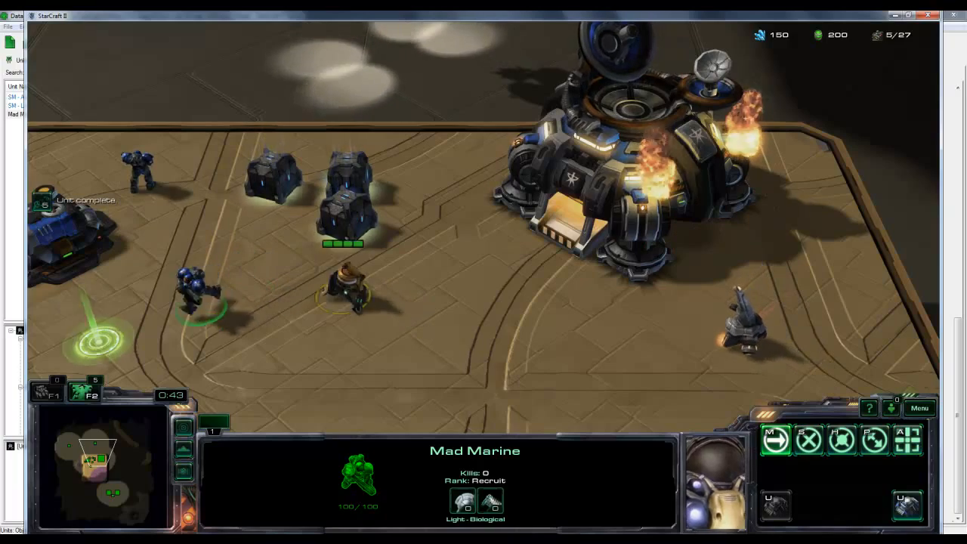
Call down a MULE beside the Orbital Command
click(611, 181)
click(776, 506)
click(580, 299)
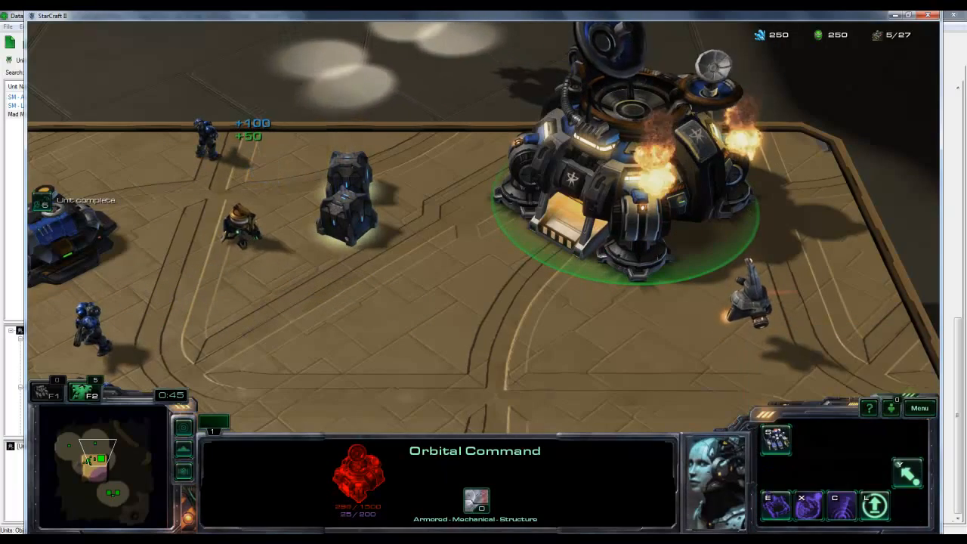
scroll(483, 227, down, 3)
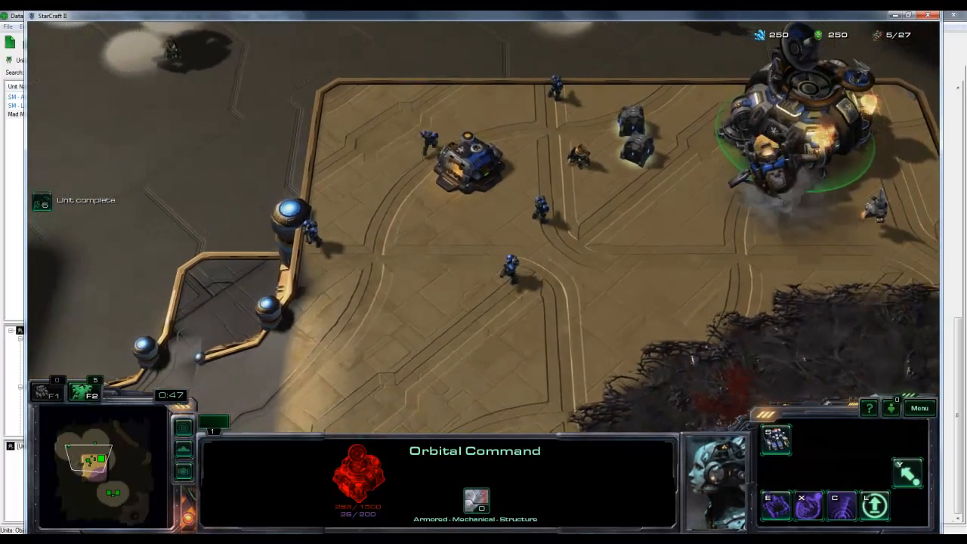
Order all Mad Marines to attack across the creep patch and select the Marine house
key(F2)
key(F2)
key(a)
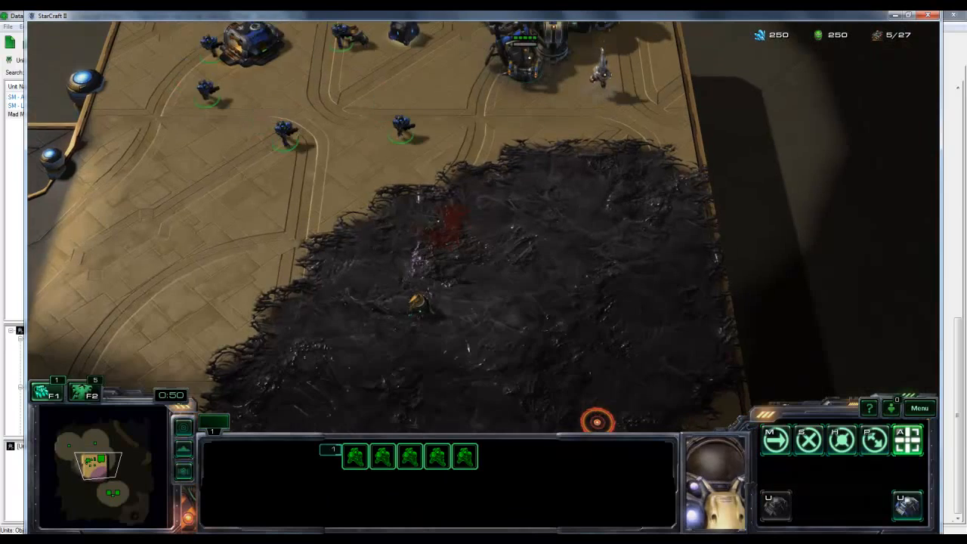
click(524, 121)
click(245, 76)
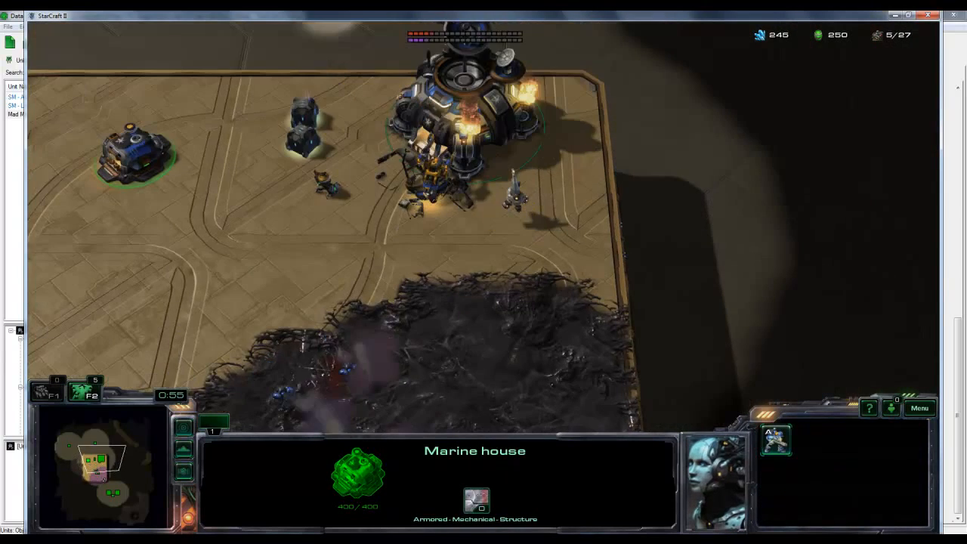
Move the group of five Mad Marines around the creep patch and reselect the Orbital Command
click(464, 102)
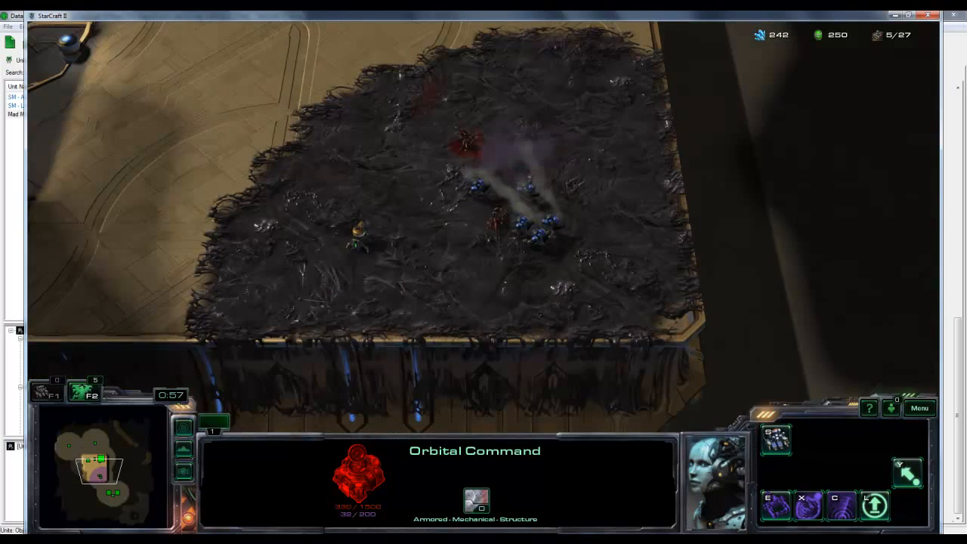
scroll(453, 134, up, 3)
drag(453, 134, 642, 260)
right_click(488, 171)
right_click(457, 172)
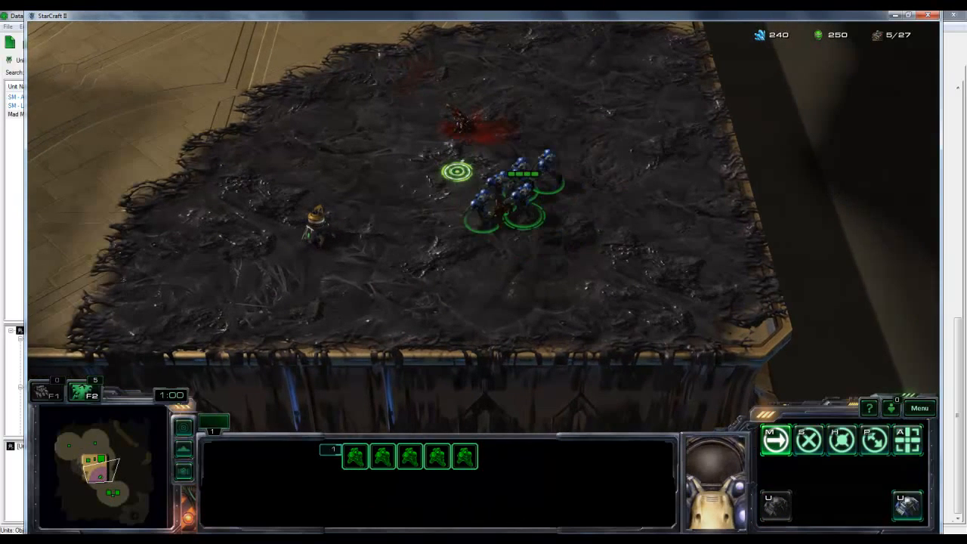
right_click(518, 198)
click(452, 102)
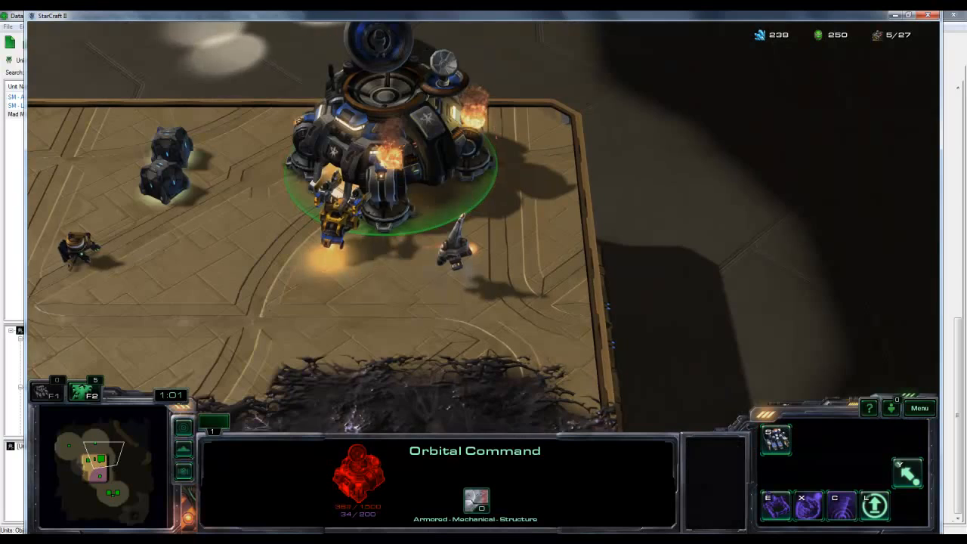
scroll(483, 226, down, 3)
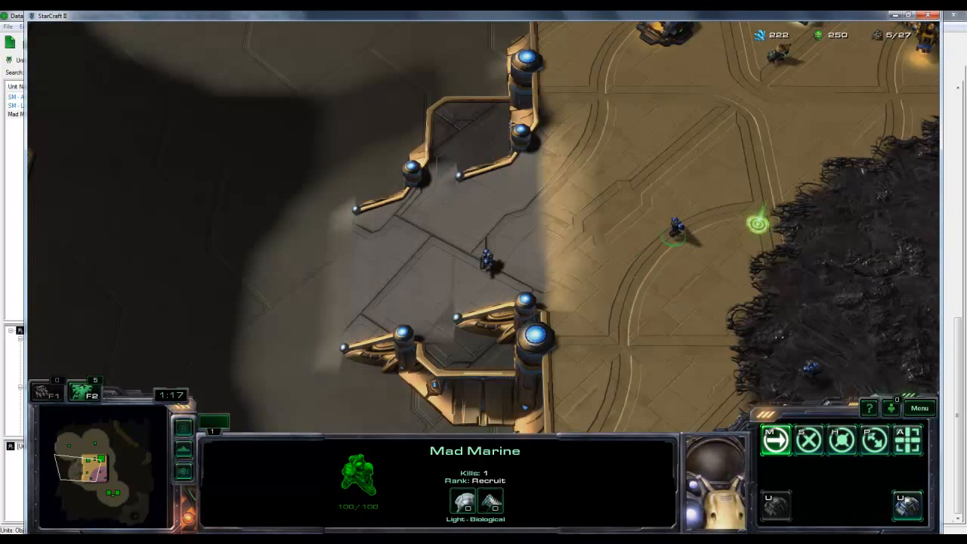
Order two Mad Marines to attack each other across the ramp on the platform's west side
key(a)
click(398, 272)
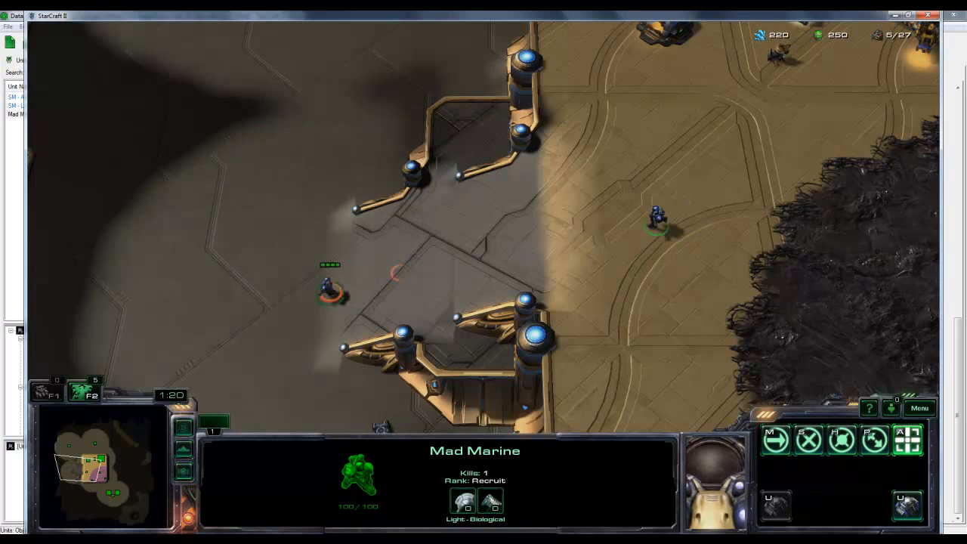
right_click(51, 267)
key(a)
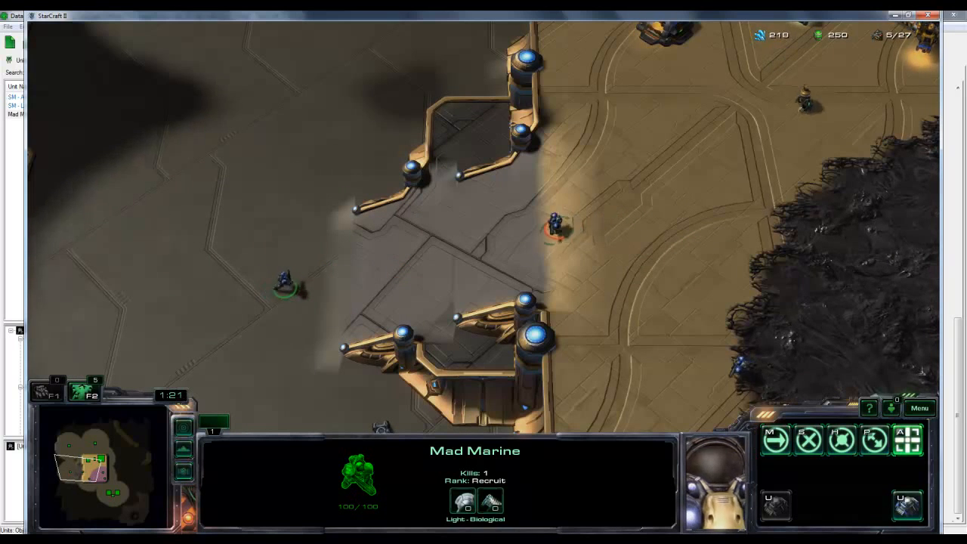
scroll(557, 231, up, 2)
drag(561, 177, 194, 325)
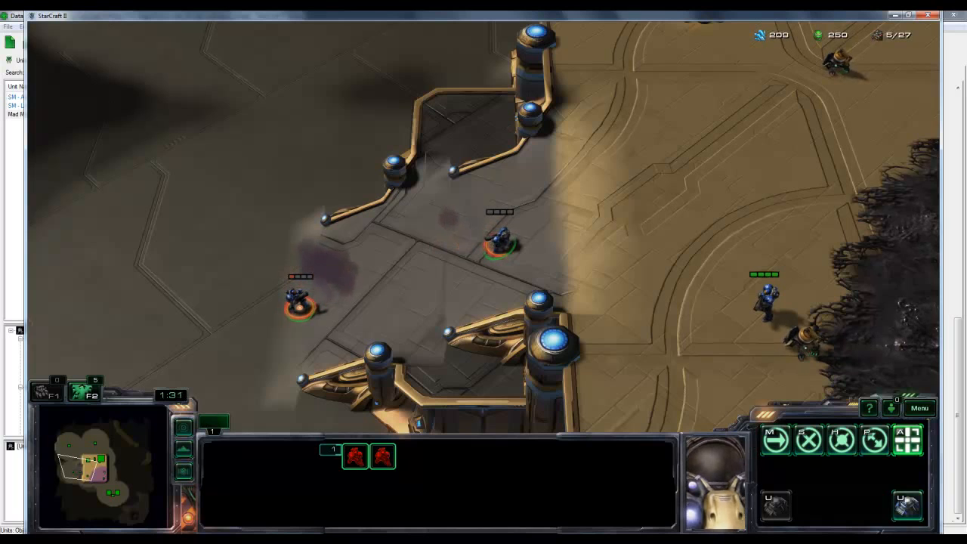
Stop the surviving Mad Marine's attack and reposition the Mad Marines on the western half of the platform
key(s)
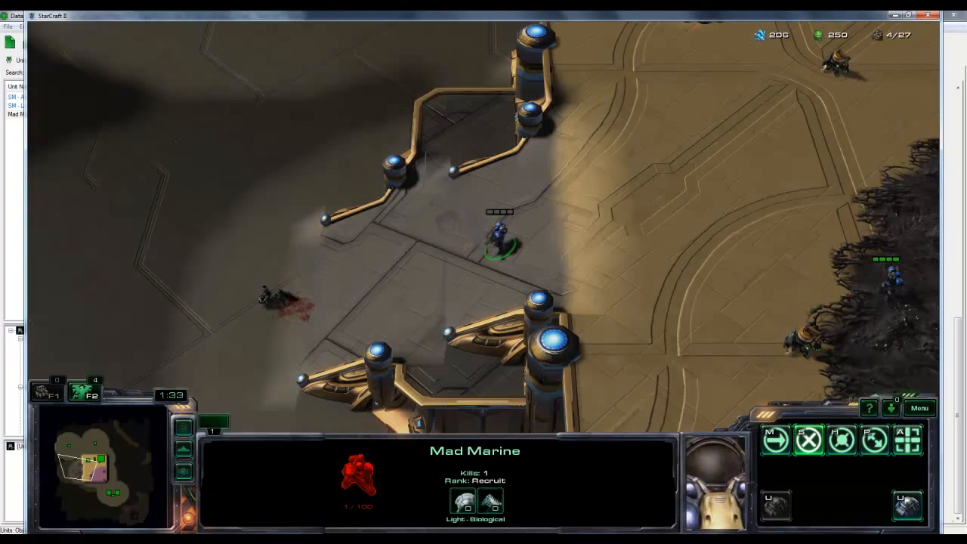
right_click(578, 264)
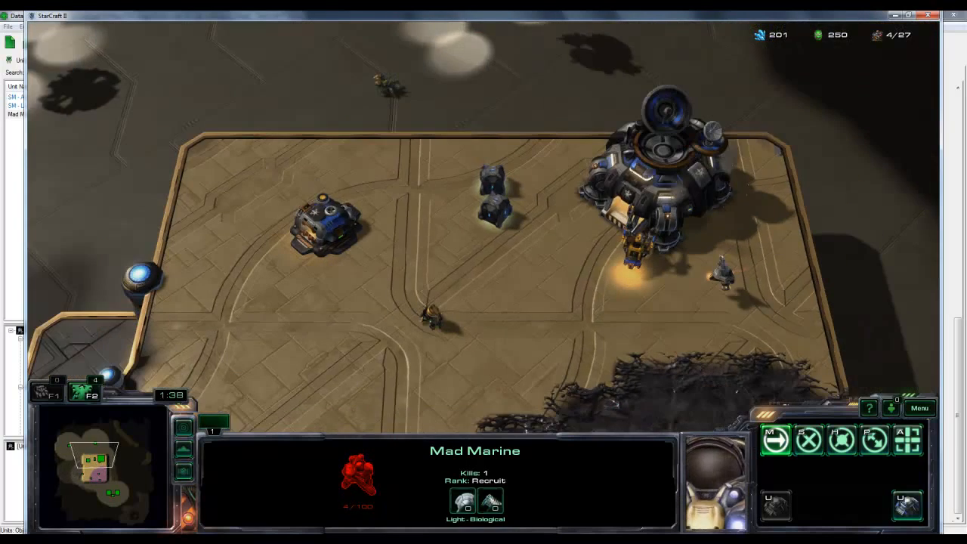
right_click(403, 250)
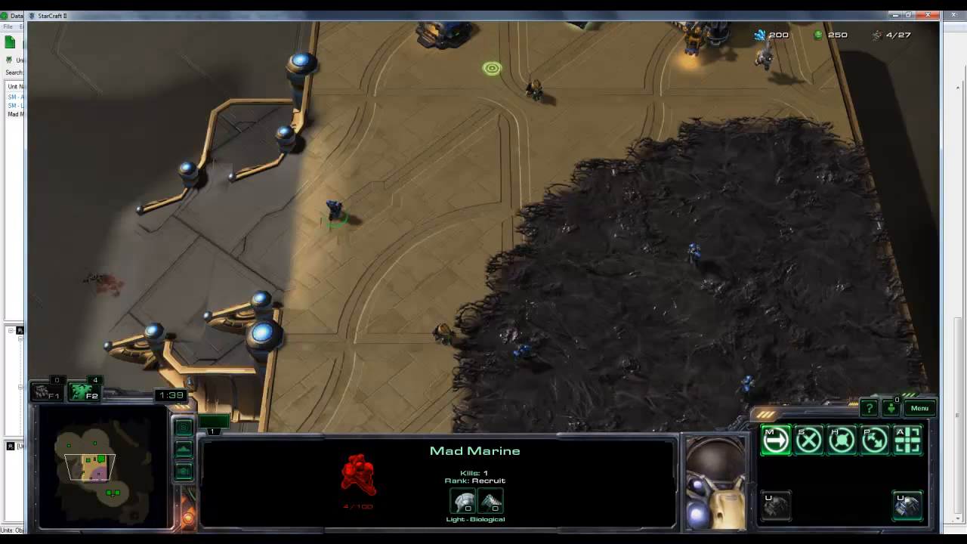
right_click(429, 111)
right_click(238, 253)
right_click(244, 281)
right_click(210, 273)
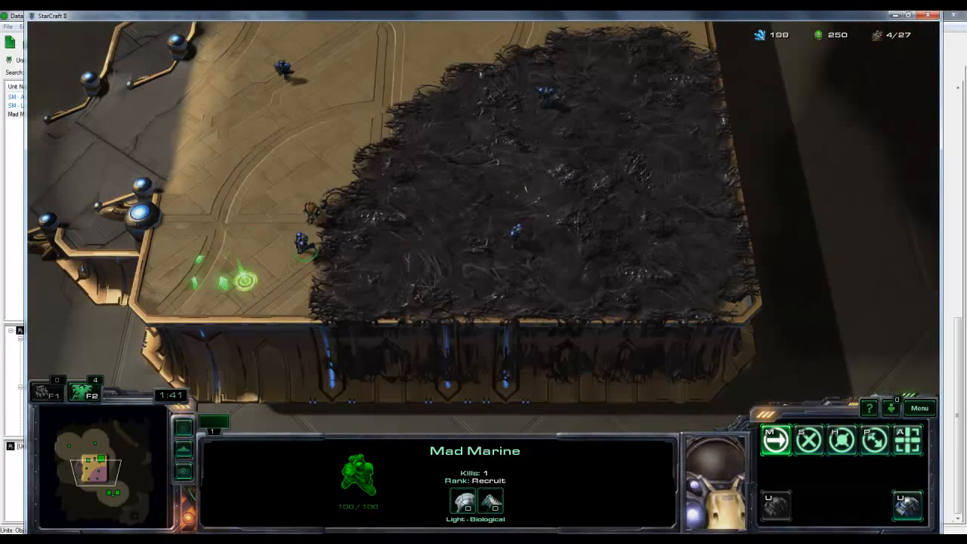
Order two Mad Marines to attack each other across the western edge of the creep patch
key(a)
click(643, 188)
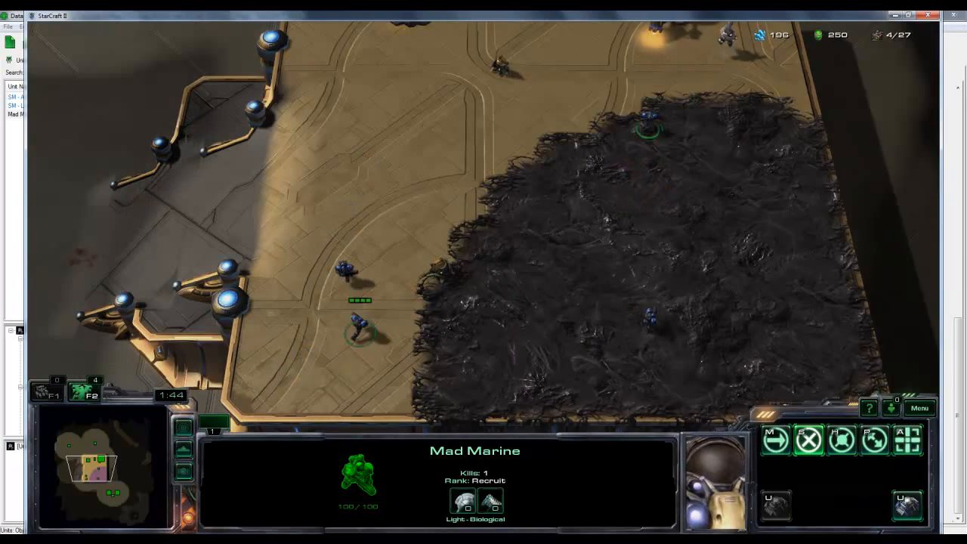
key(a)
click(646, 130)
drag(652, 118, 400, 292)
scroll(483, 227, up, 5)
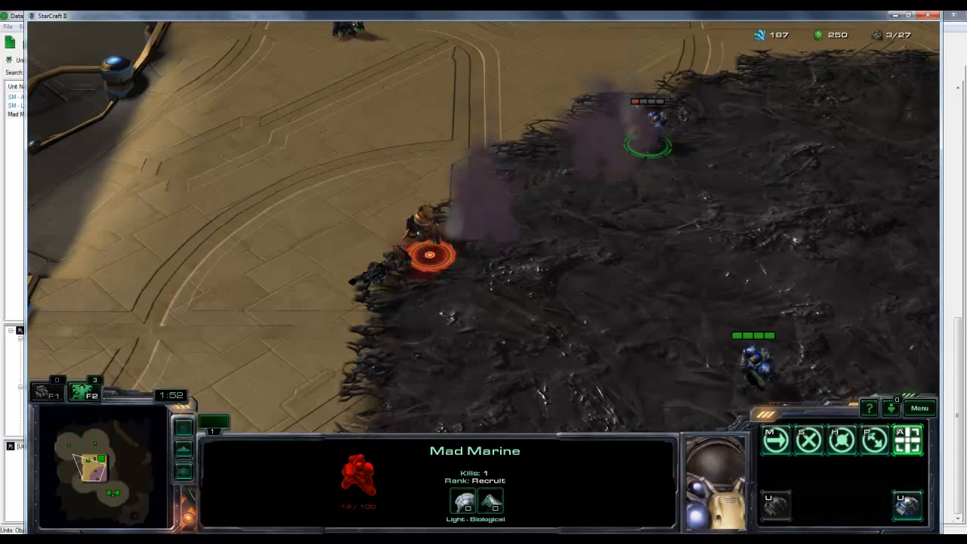
Move the wounded Mad Marine north from the creep patch to the open ground beside the Marine house
scroll(483, 227, down, 2)
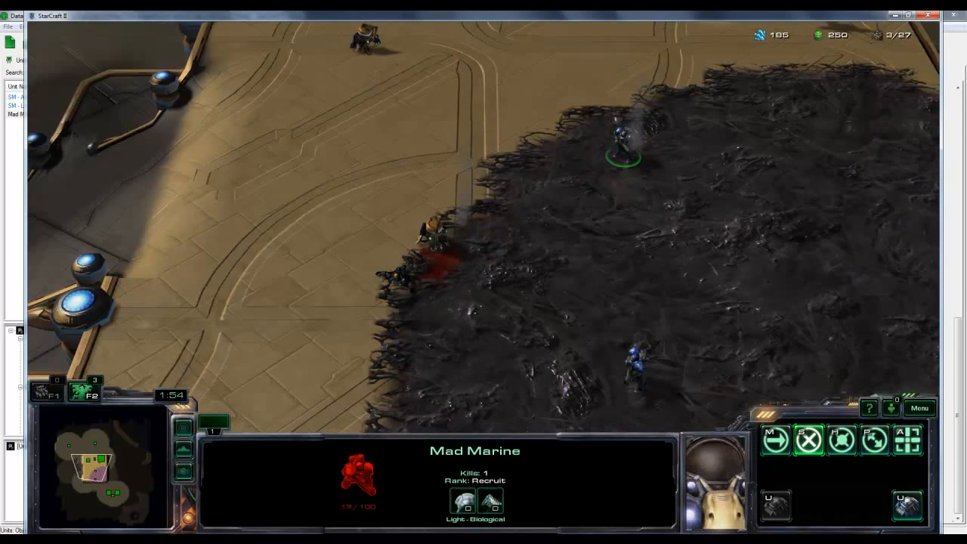
scroll(562, 209, down, 2)
right_click(561, 208)
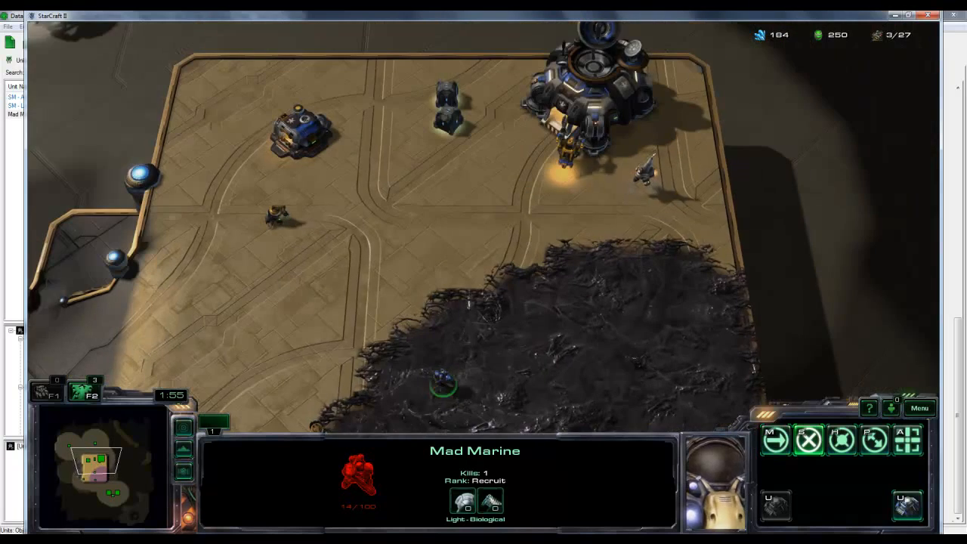
right_click(459, 188)
right_click(455, 201)
right_click(436, 167)
middle_drag(436, 167, 532, 318)
right_click(488, 231)
right_click(466, 244)
right_click(460, 257)
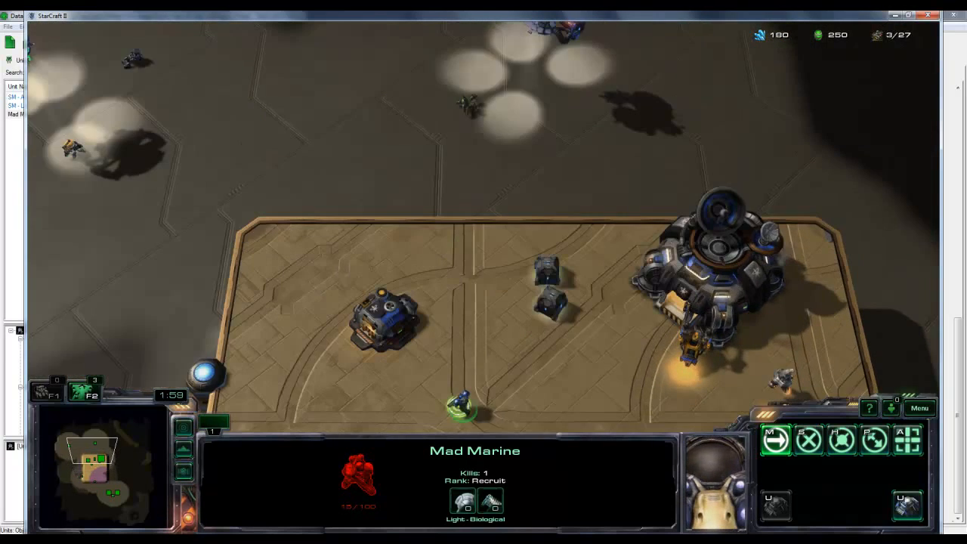
right_click(483, 319)
right_click(459, 273)
right_click(446, 364)
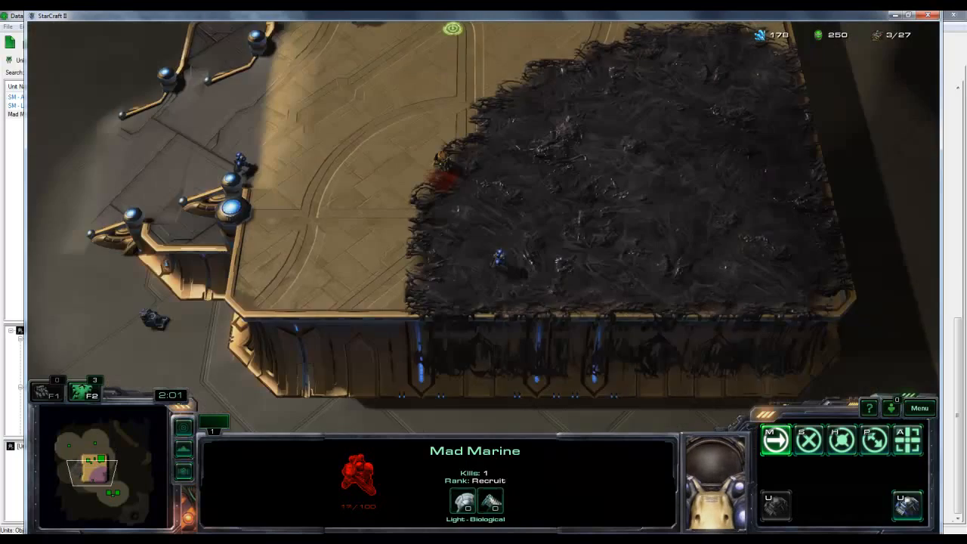
Send the wounded Mad Marine back onto the creep patch and bring the healthy Mad Marine onto it as well
drag(442, 108, 511, 167)
right_click(511, 152)
right_click(521, 203)
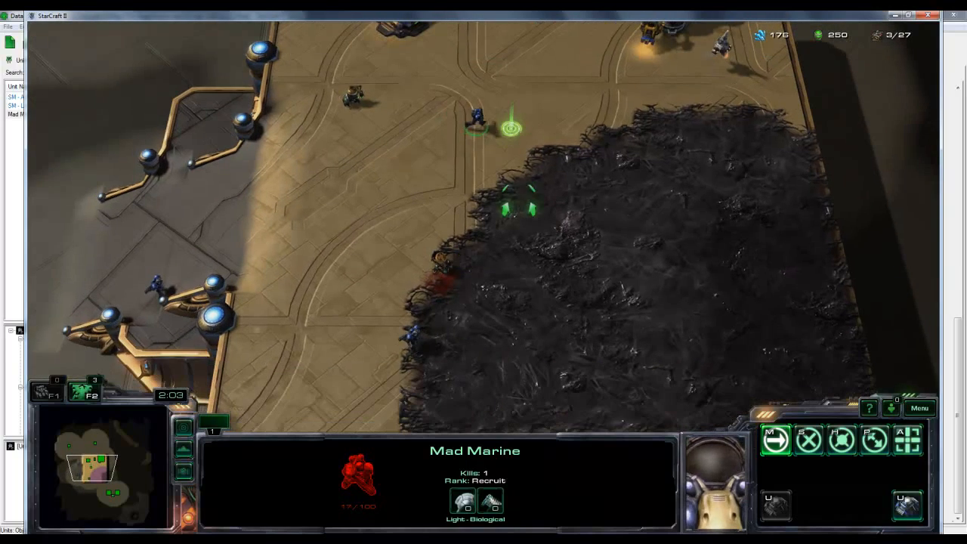
click(413, 336)
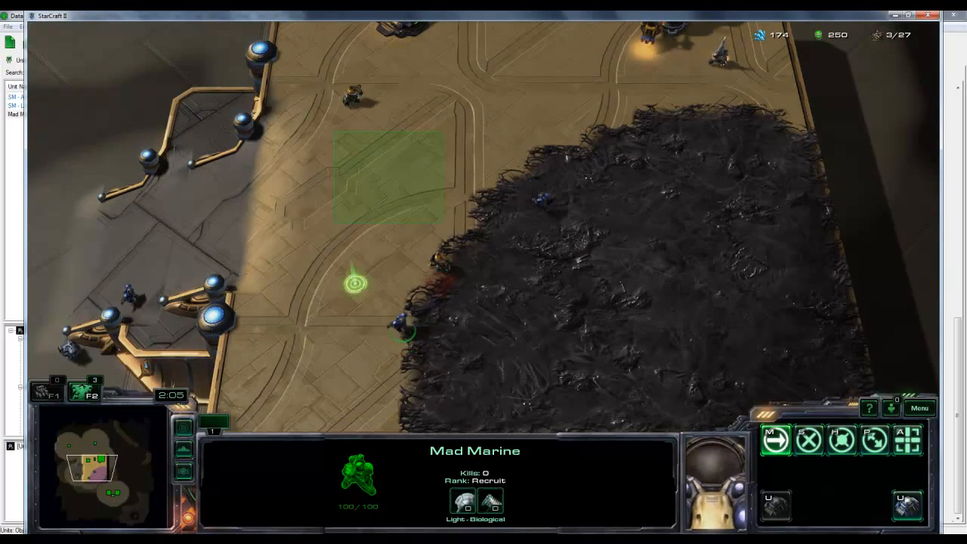
drag(445, 225, 563, 355)
right_click(481, 425)
Cast the Orbital Command's scanner sweep over the eastern part of the creep patch
click(565, 69)
click(841, 506)
click(502, 291)
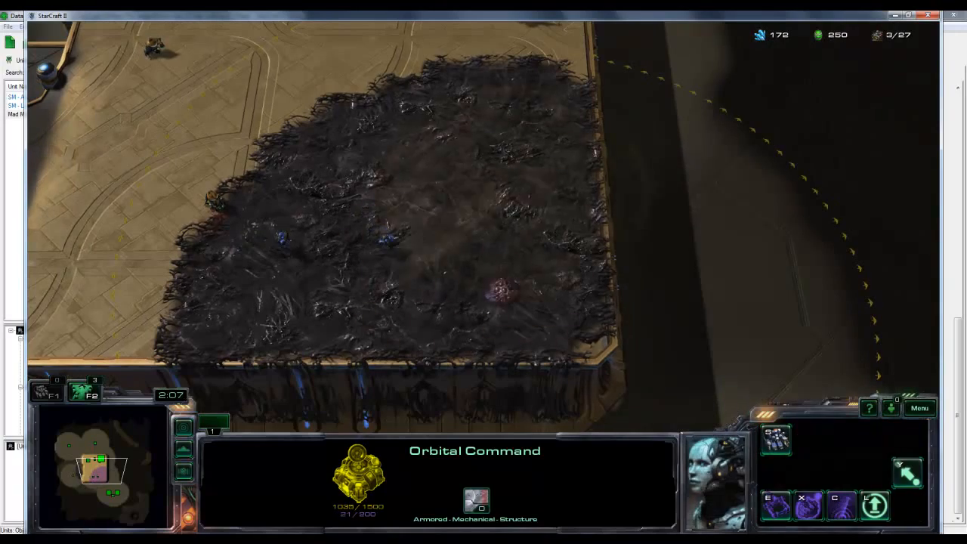
Select both Mad Marines on the creep and move them north-west to open ground near the Marine house
drag(317, 216, 445, 290)
right_click(417, 204)
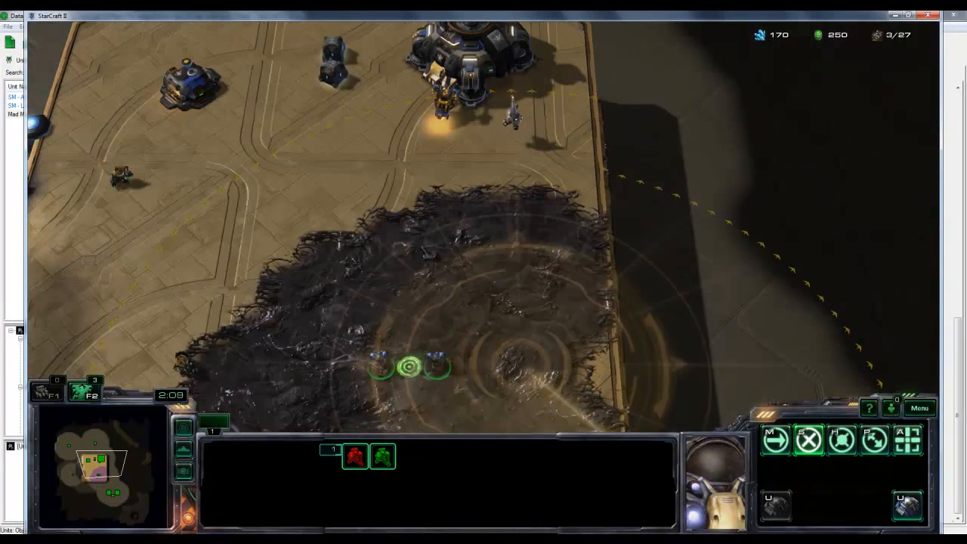
click(436, 364)
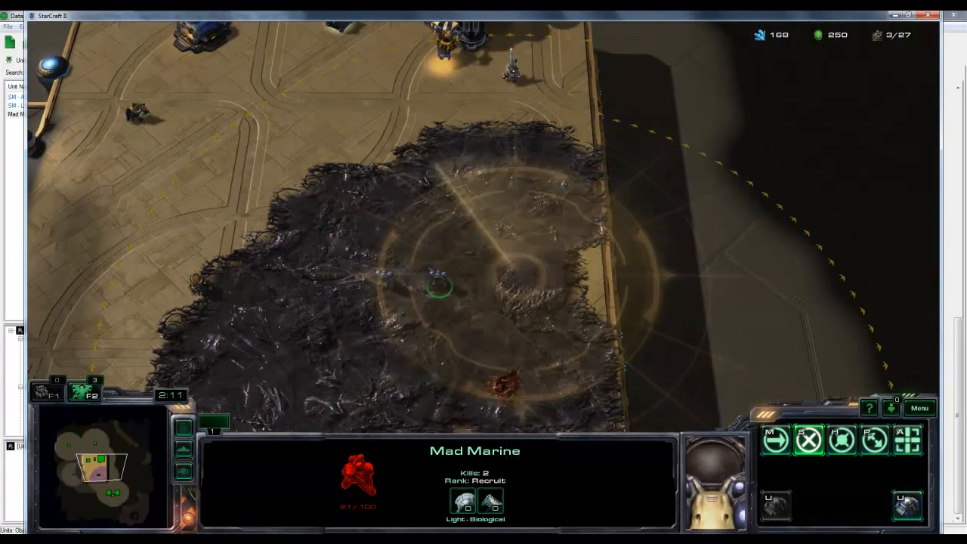
drag(364, 242, 466, 304)
right_click(479, 280)
right_click(411, 255)
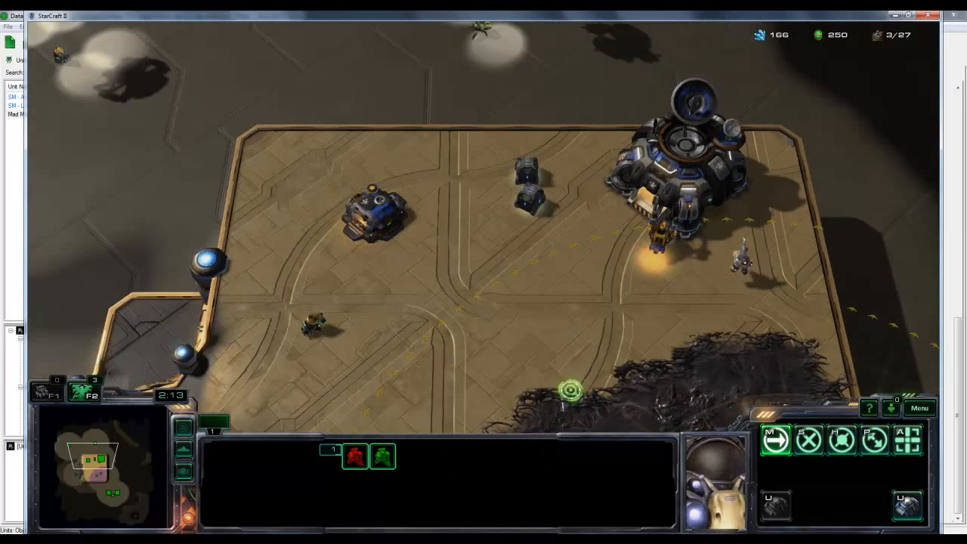
right_click(438, 295)
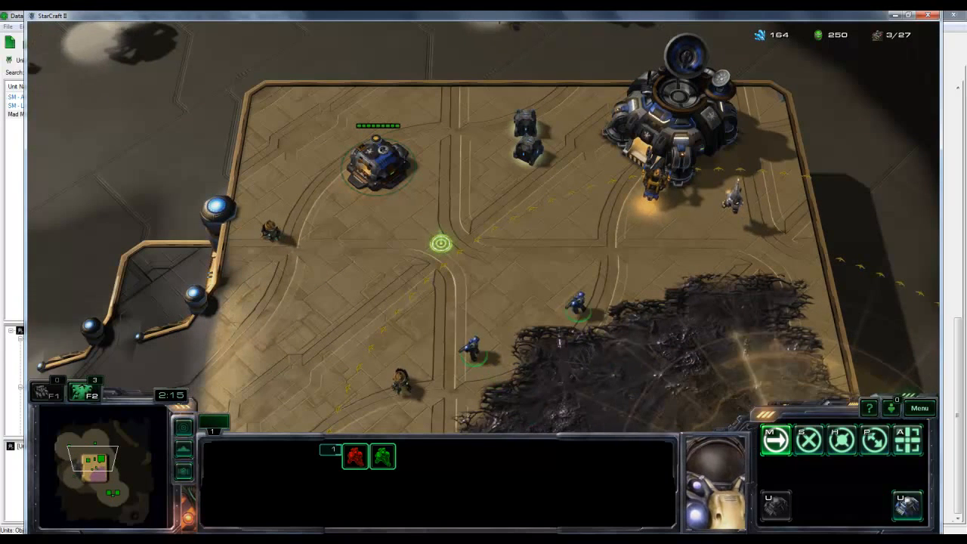
Order both Mad Marines to attack the Marine house and the wandering unit south of them
key(a)
click(378, 163)
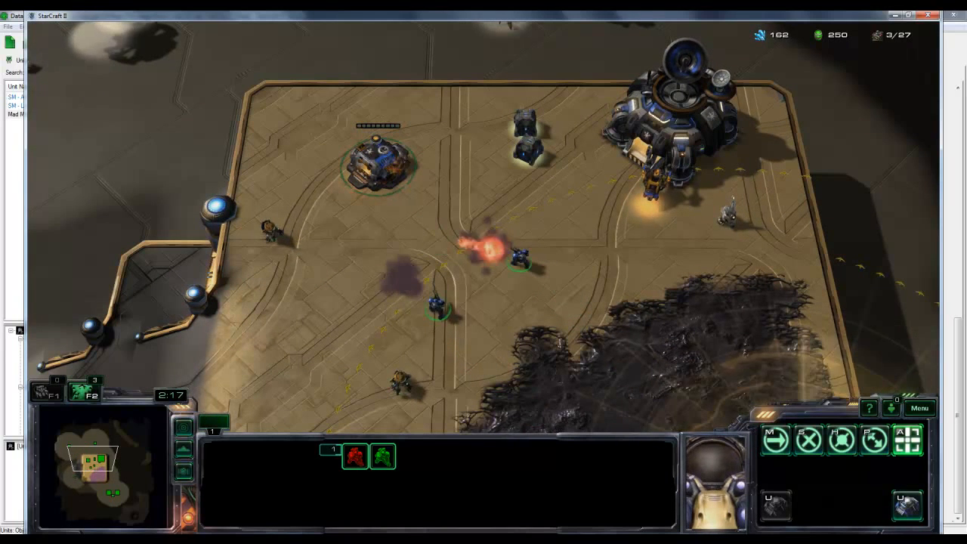
scroll(484, 228, up, 5)
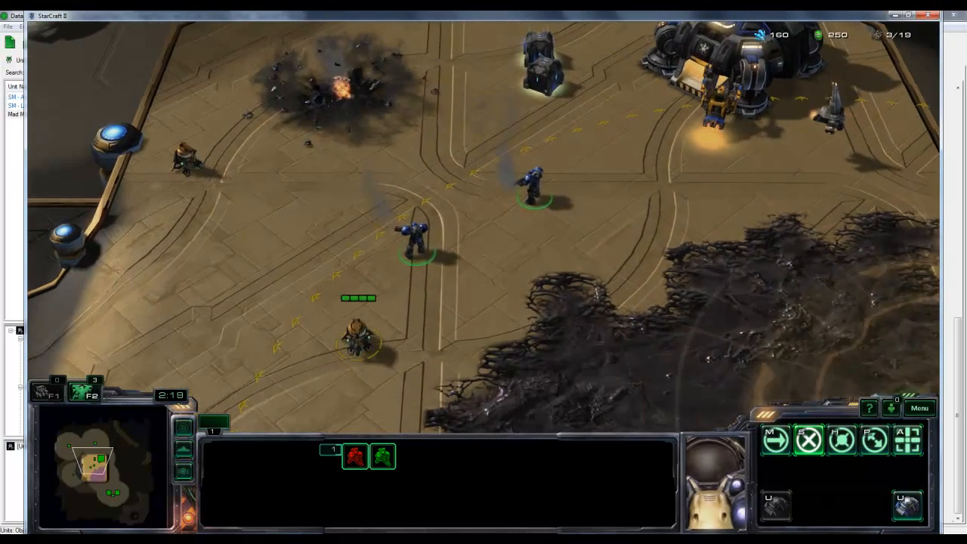
right_click(267, 257)
key(a)
click(358, 336)
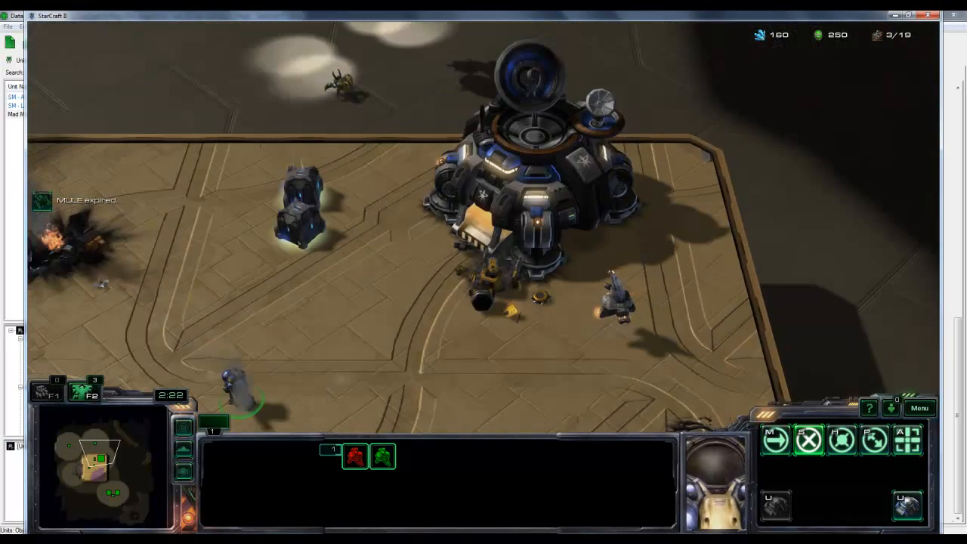
Order one Mad Marine to attack the other in the middle of the platform and stop the attack
right_click(307, 367)
right_click(466, 231)
click(440, 245)
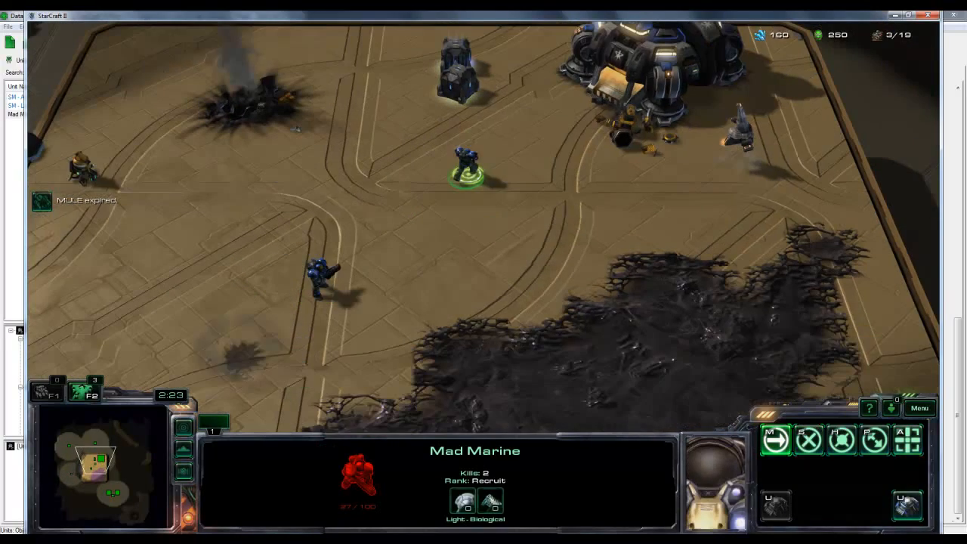
key(a)
click(320, 280)
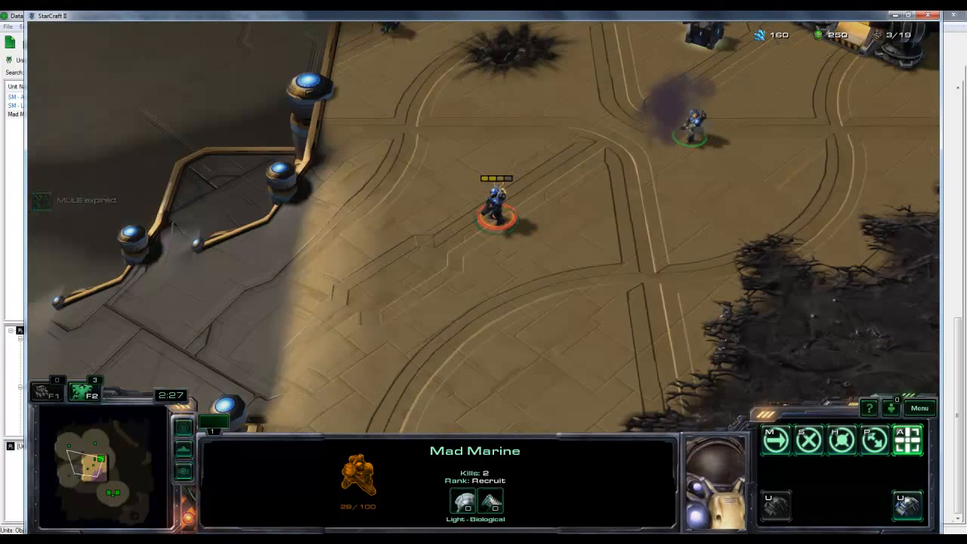
key(s)
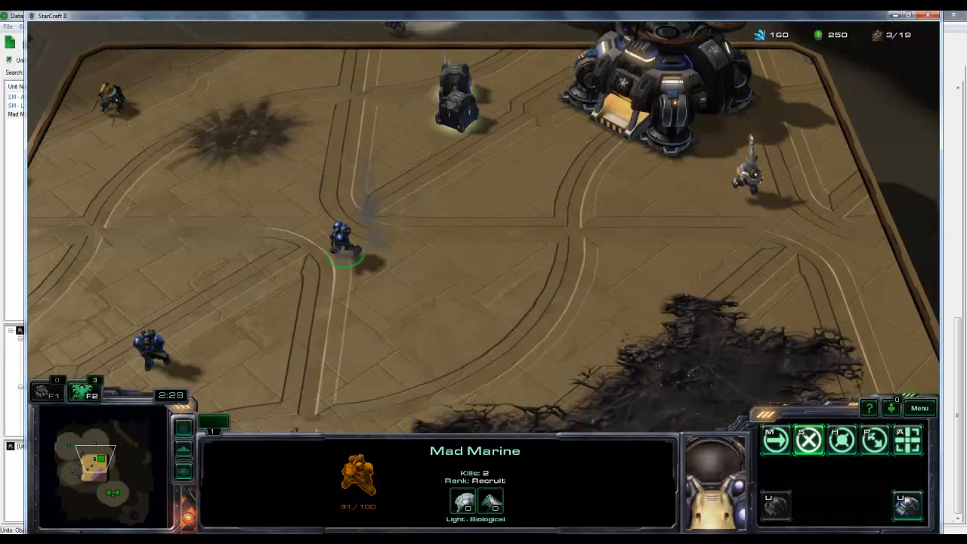
scroll(484, 226, down, 3)
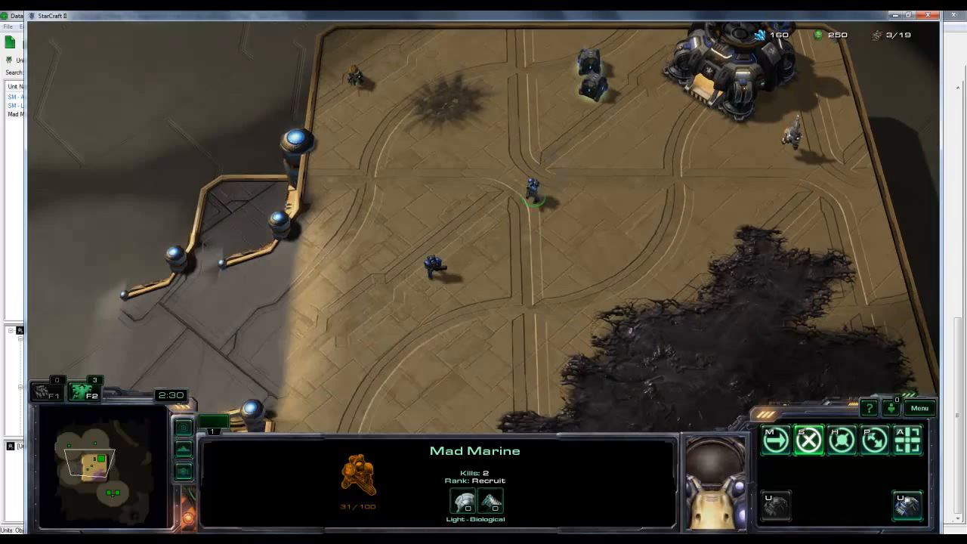
Move both Mad Marines to the platform's north-west corner and back toward its centre
key(1)
right_click(447, 247)
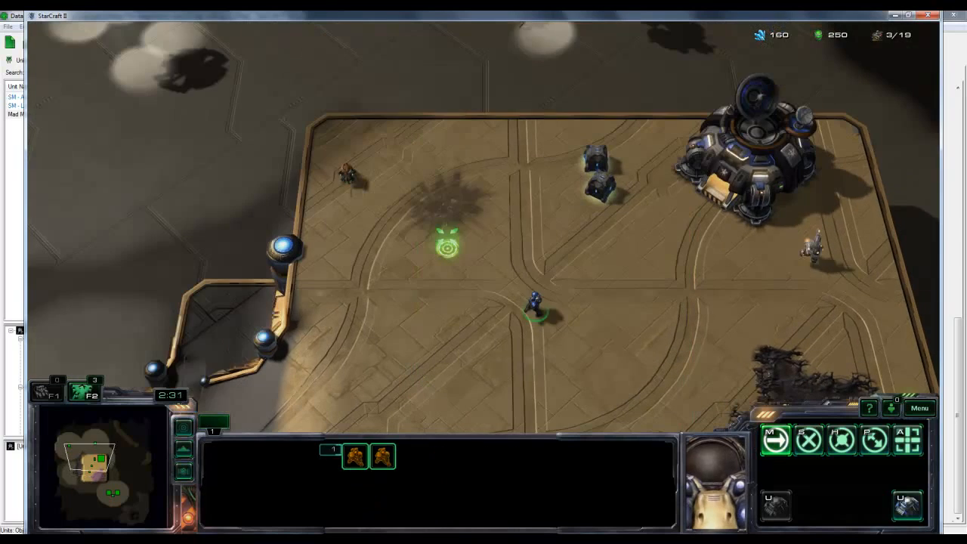
right_click(445, 225)
right_click(338, 357)
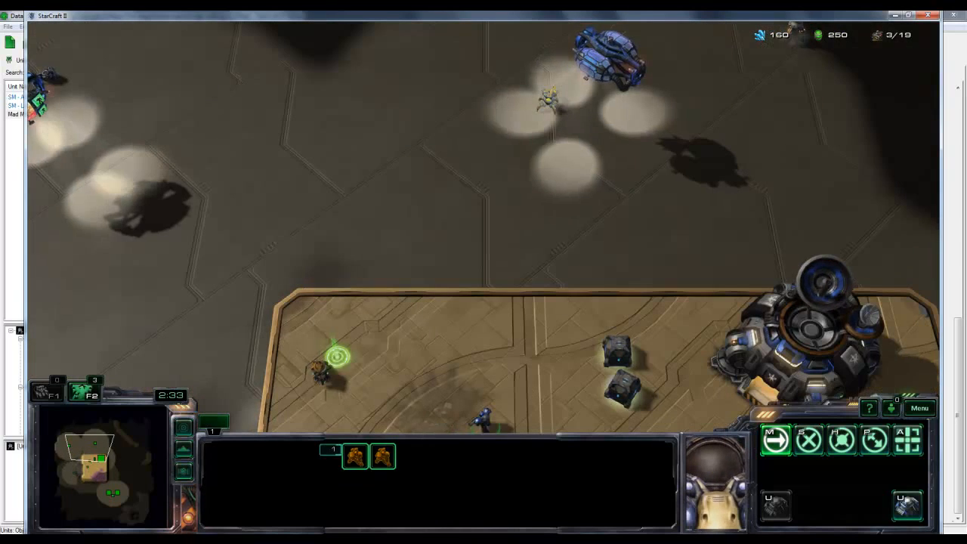
click(440, 249)
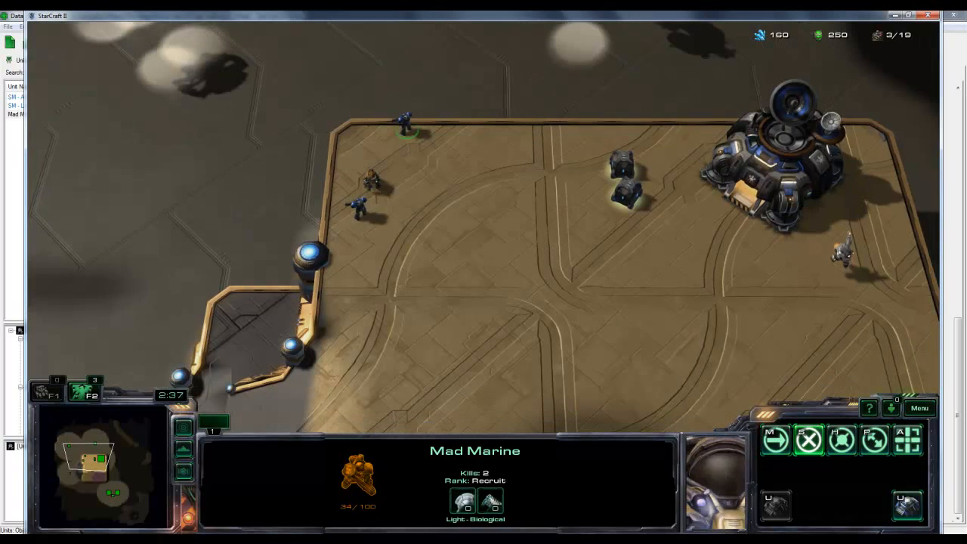
drag(323, 98, 397, 194)
right_click(464, 252)
click(455, 148)
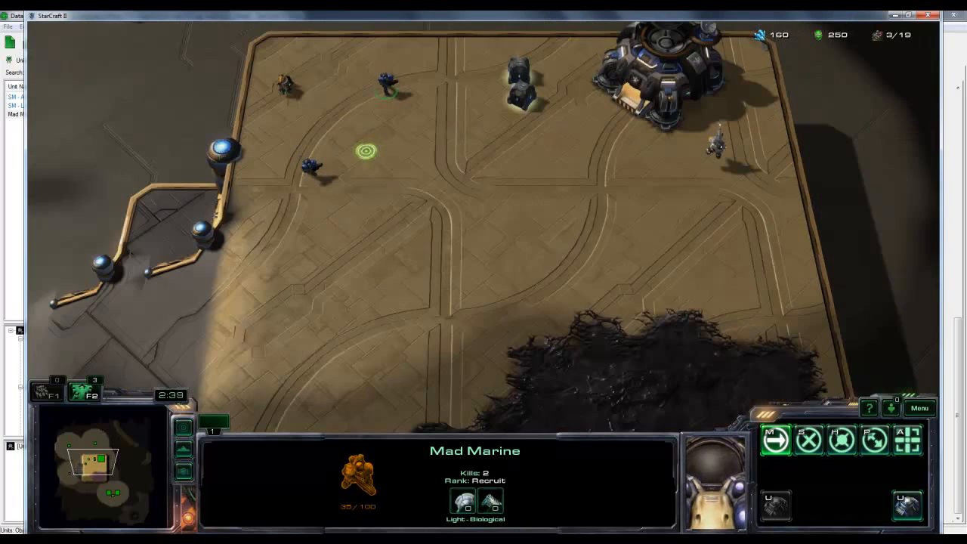
Show the Mad cannon's weapon details and move the selected Mad Marine along the platform's west side
mouse_move(490, 500)
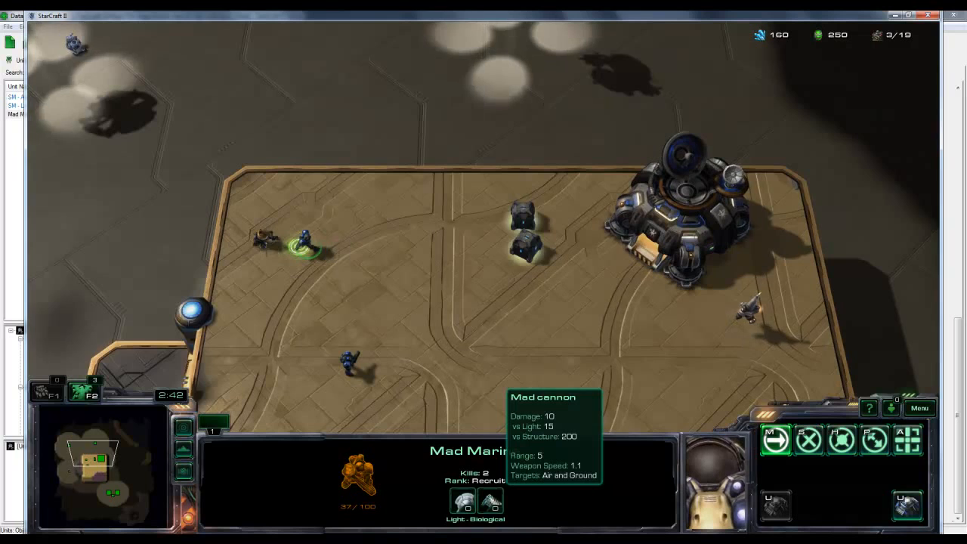
key(Up)
key(Down)
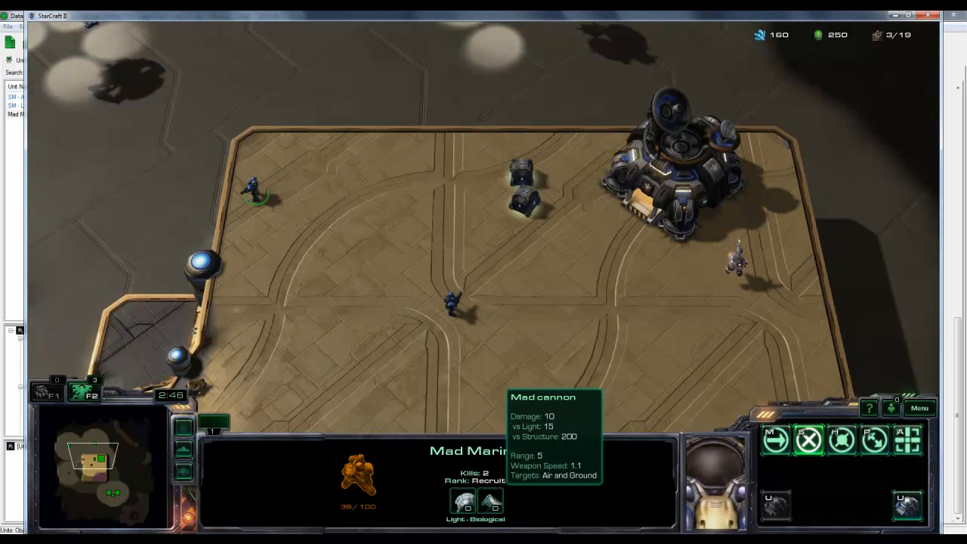
right_click(262, 268)
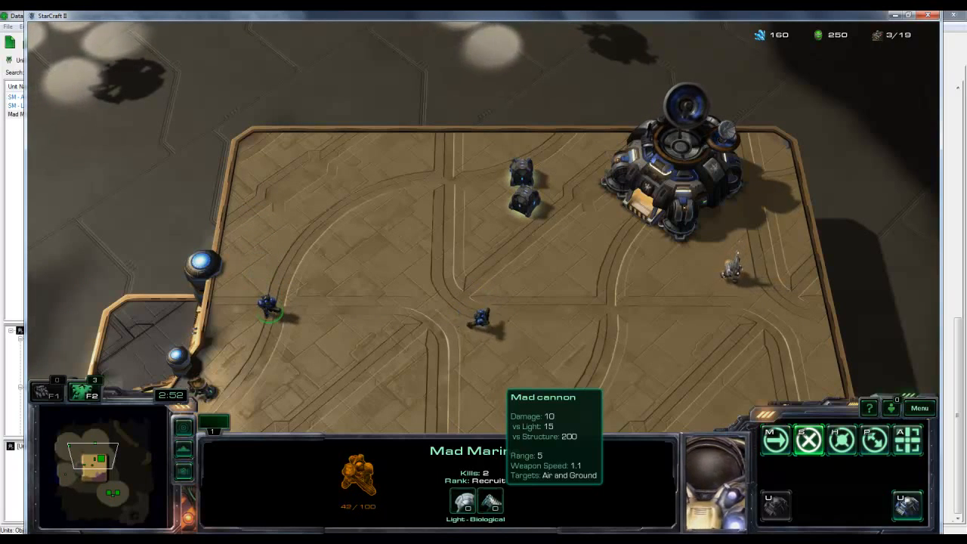
right_click(265, 367)
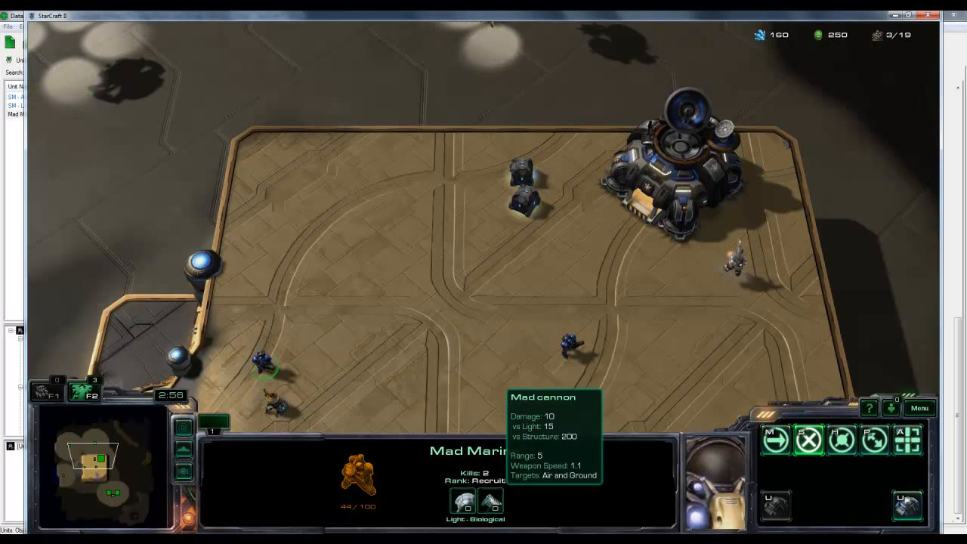
right_click(313, 398)
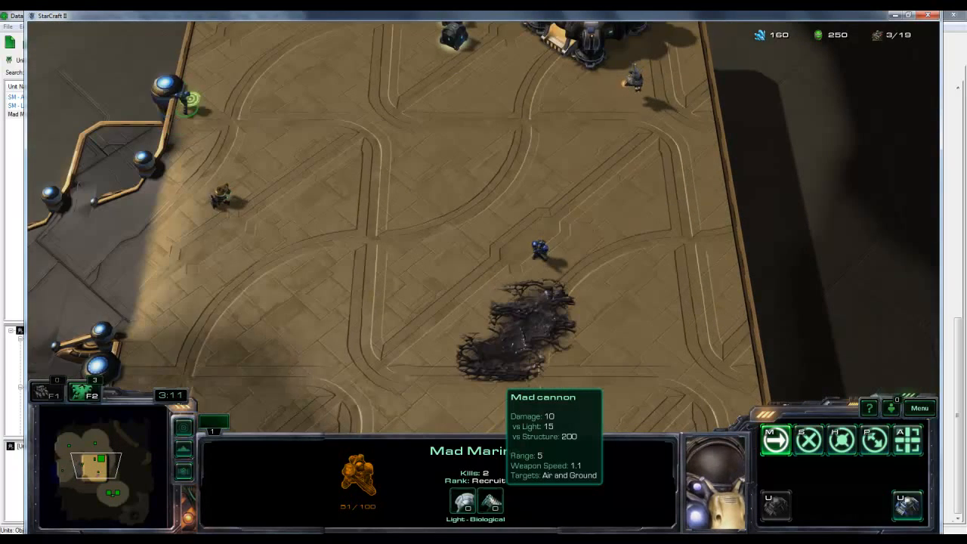
Look over the platform's north-west corner and the ground north of it, following the wandering units
key(Up)
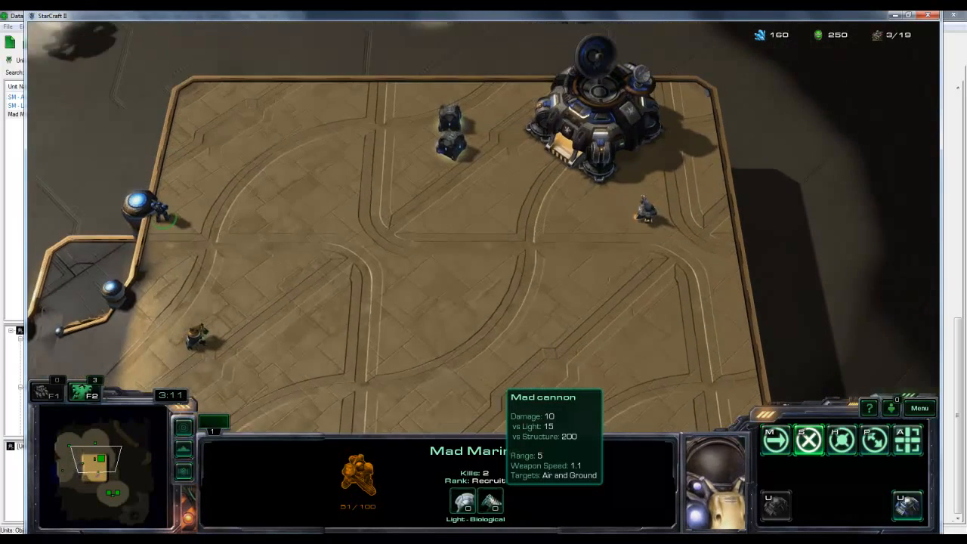
key(Left)
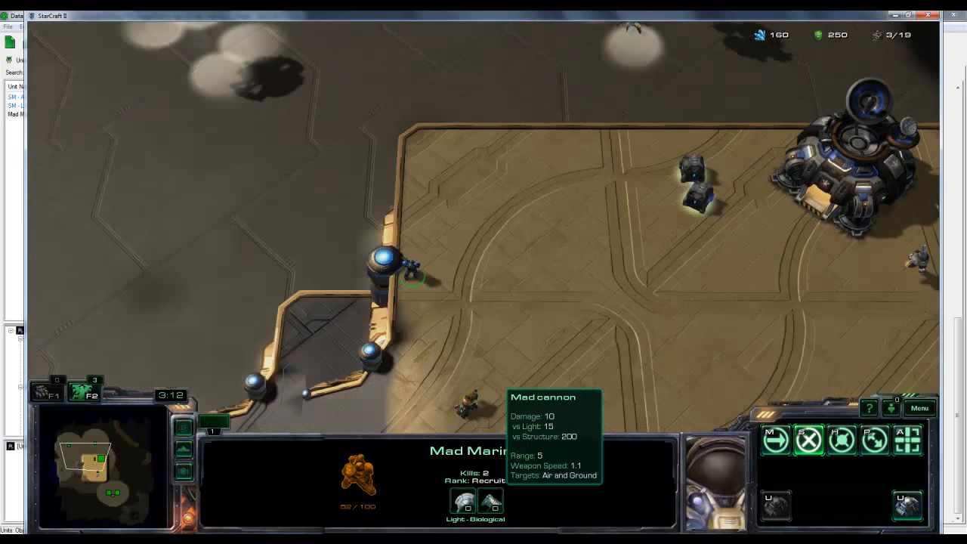
key(Right)
key(Left)
key(Up)
key(Right)
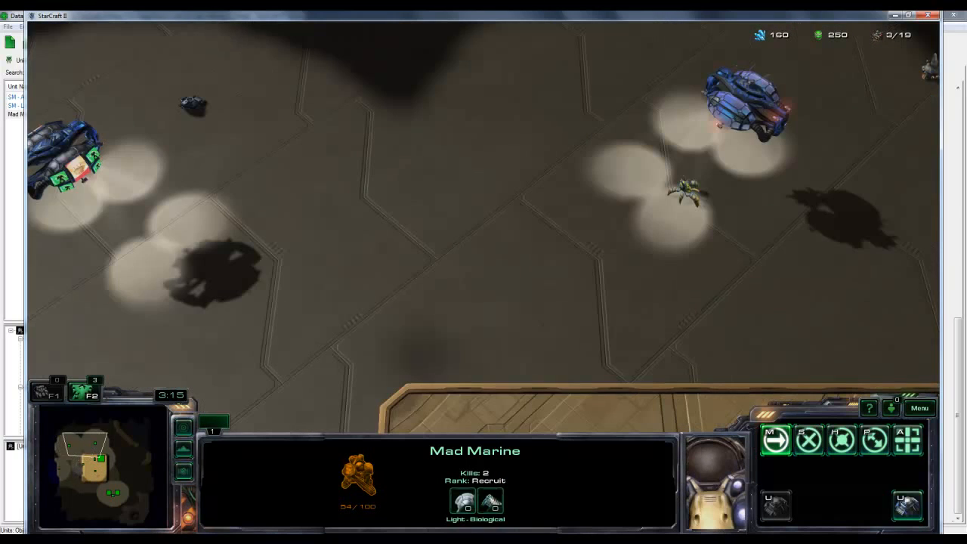
key(Right)
key(Down)
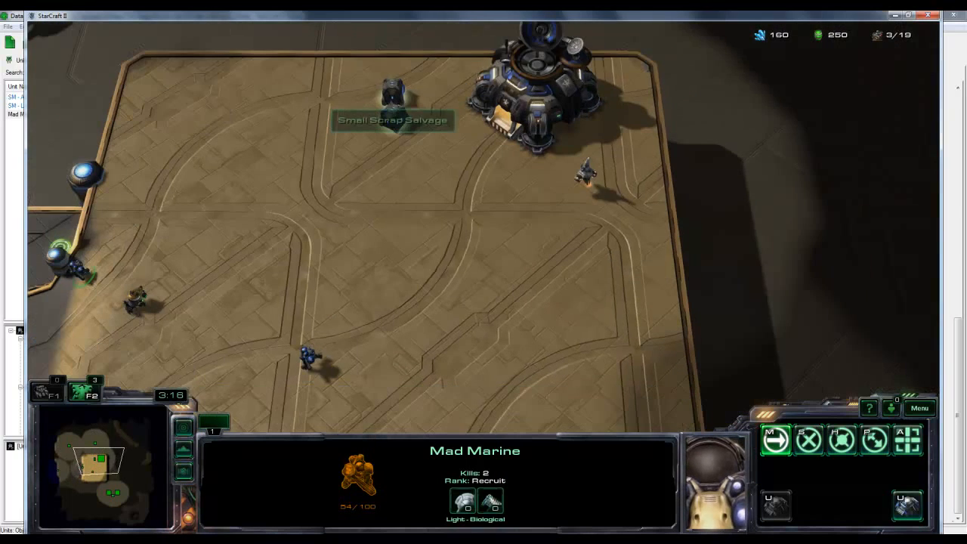
key(Left)
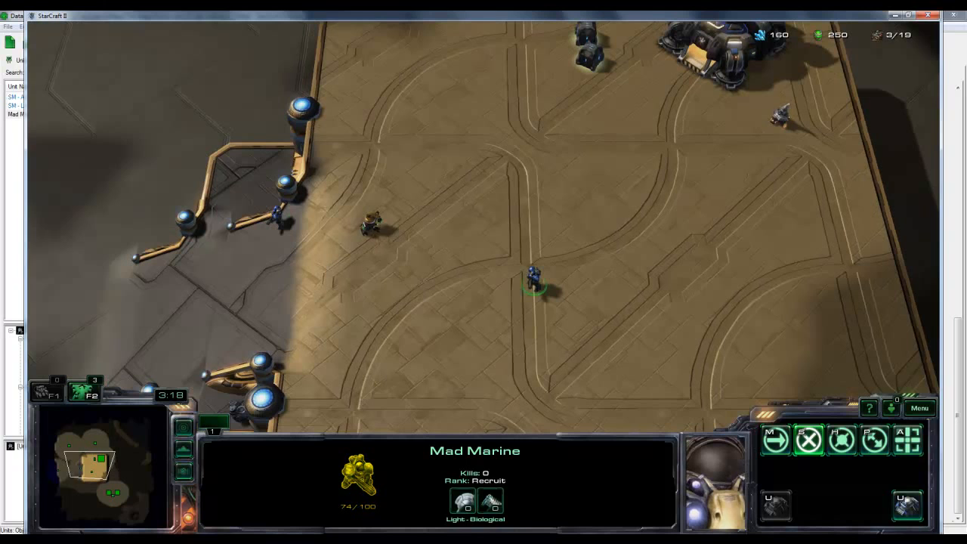
Move one Mad Marine east across the platform and the other from the western ramp onto the platform
right_click(603, 270)
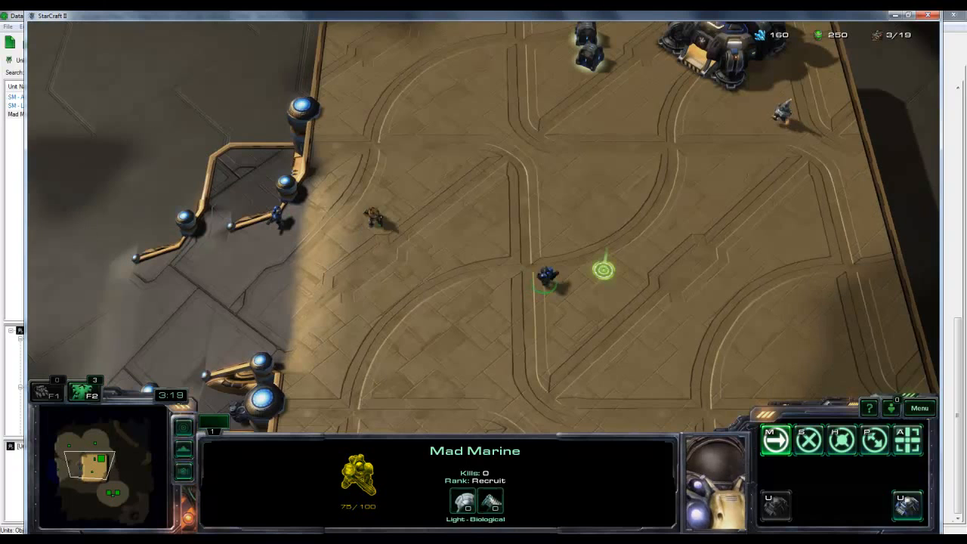
click(275, 219)
right_click(428, 216)
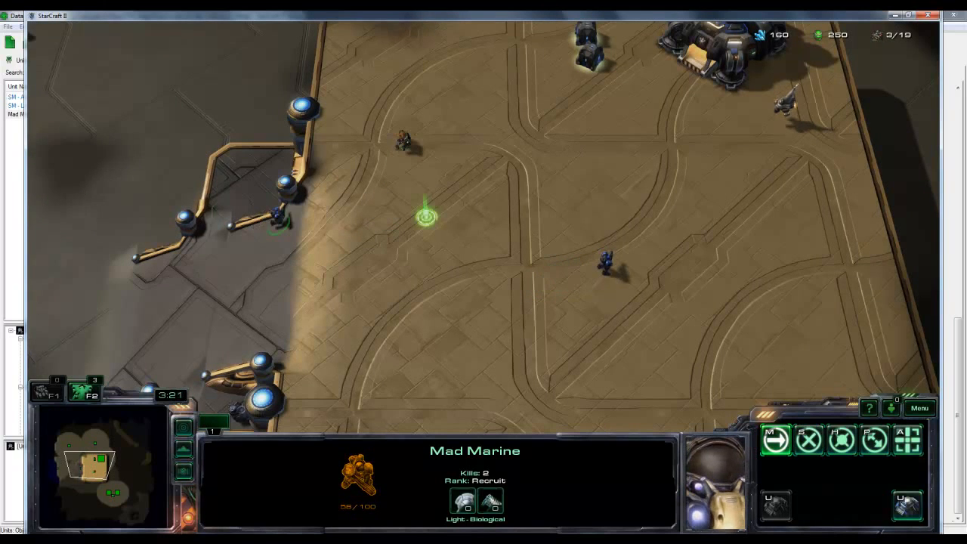
Select both Mad Marines, stop them near the platform's centre, and order them west and toward the scrap salvage
key(Right)
key(Up)
drag(89, 230, 517, 370)
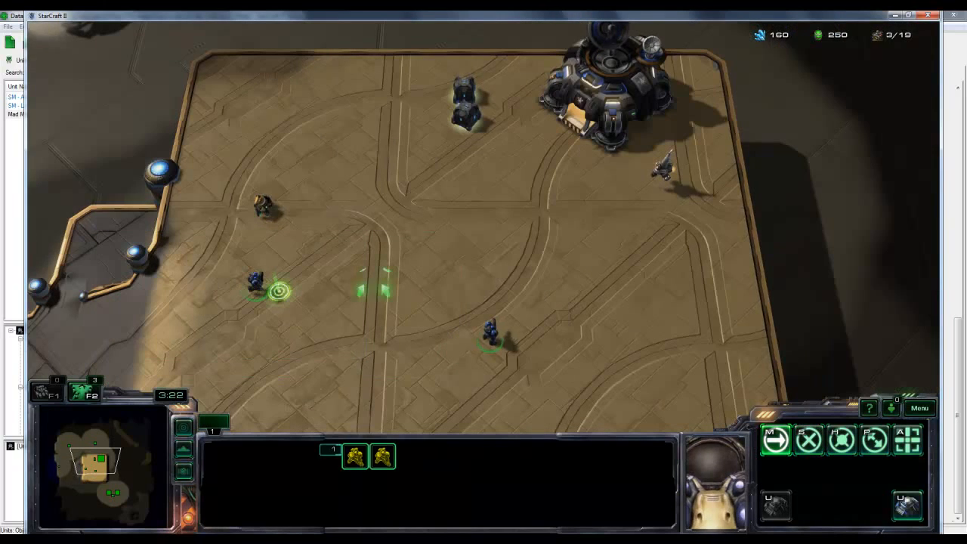
key(s)
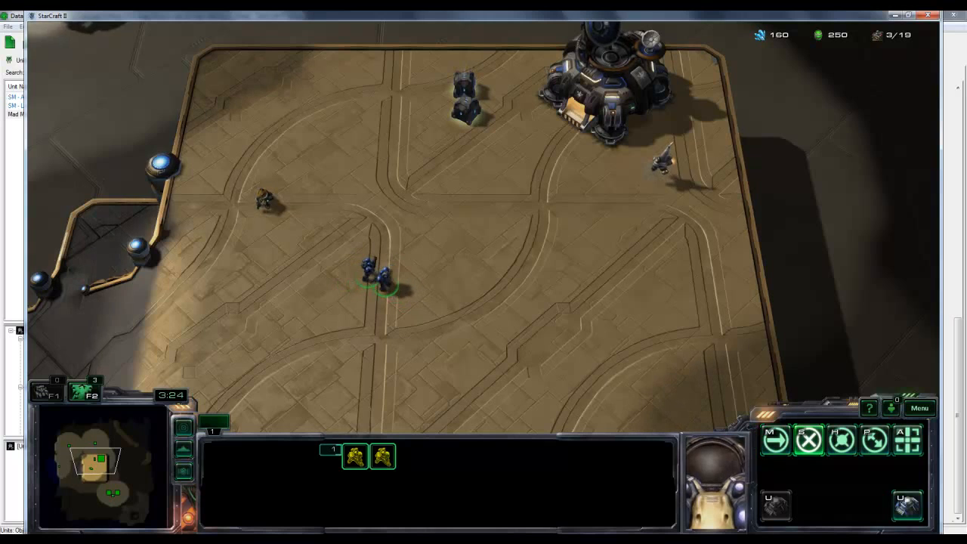
right_click(315, 263)
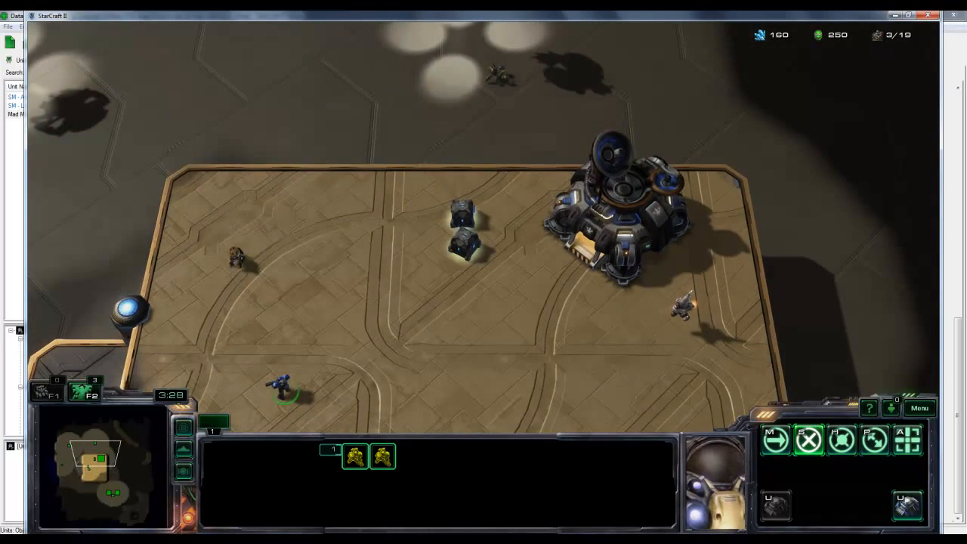
right_click(466, 243)
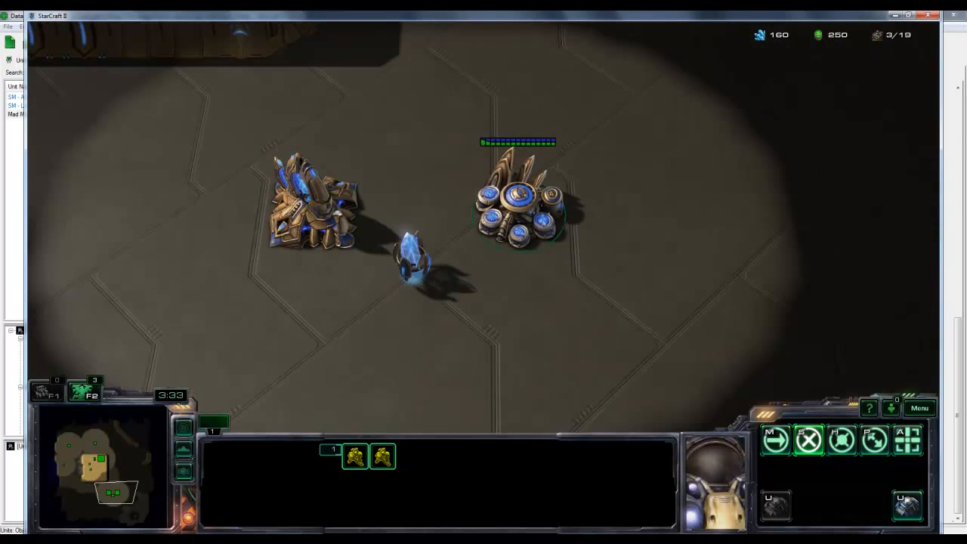
Start warping in a Zealot at the Gateway and cancel it
click(519, 202)
click(313, 206)
key(Left)
click(776, 440)
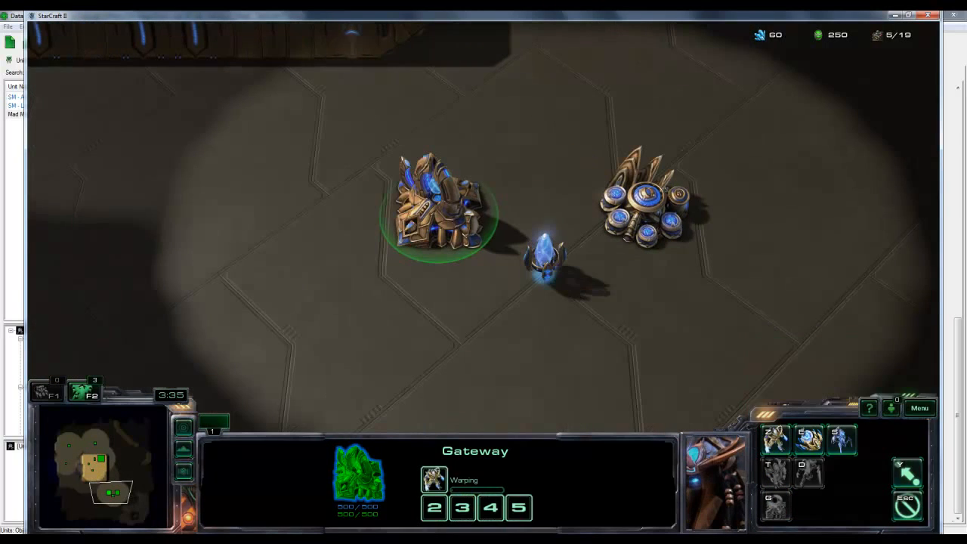
click(646, 202)
click(439, 207)
scroll(453, 219, up, 3)
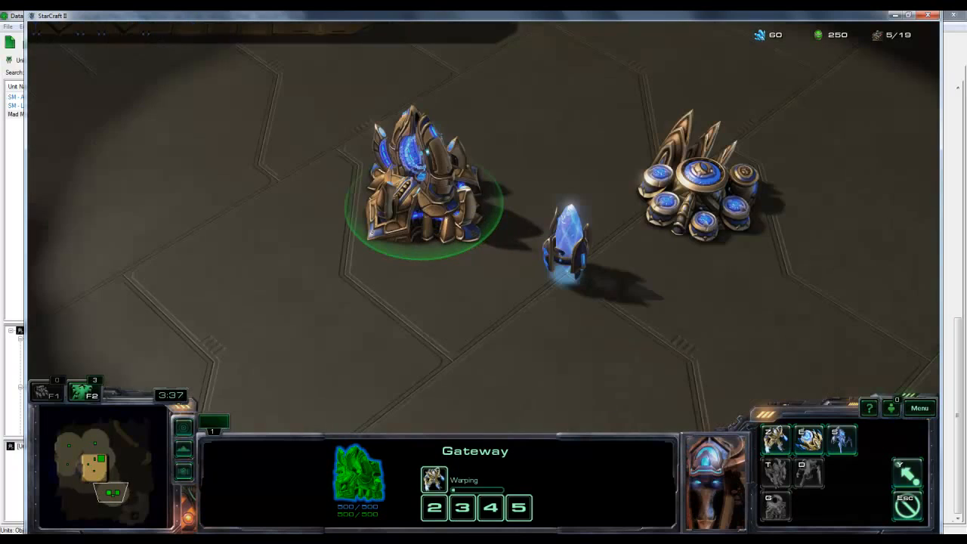
key(Escape)
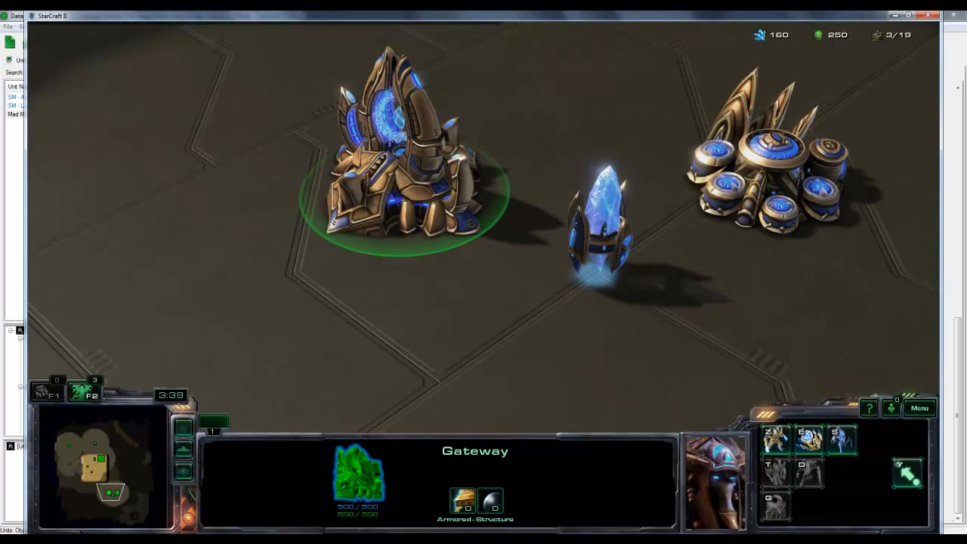
scroll(483, 227, down, 5)
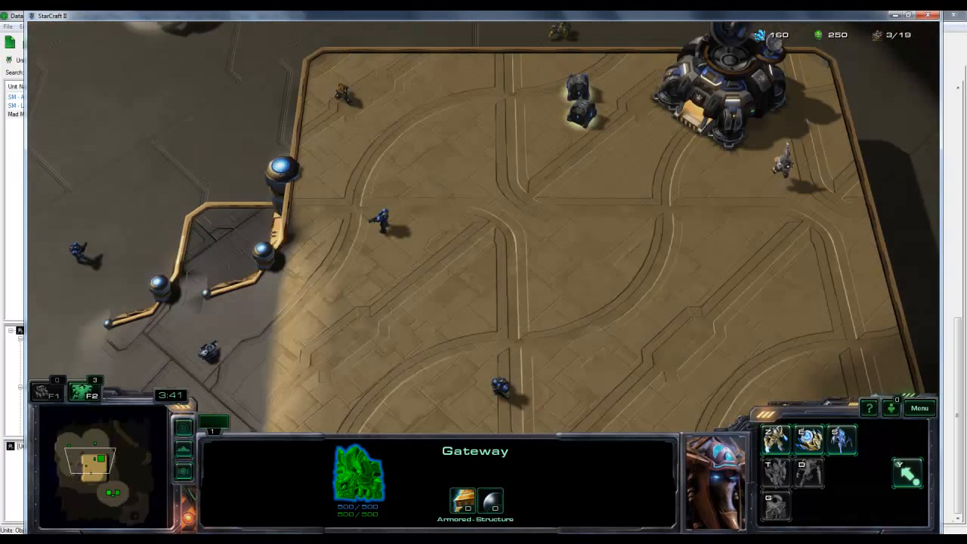